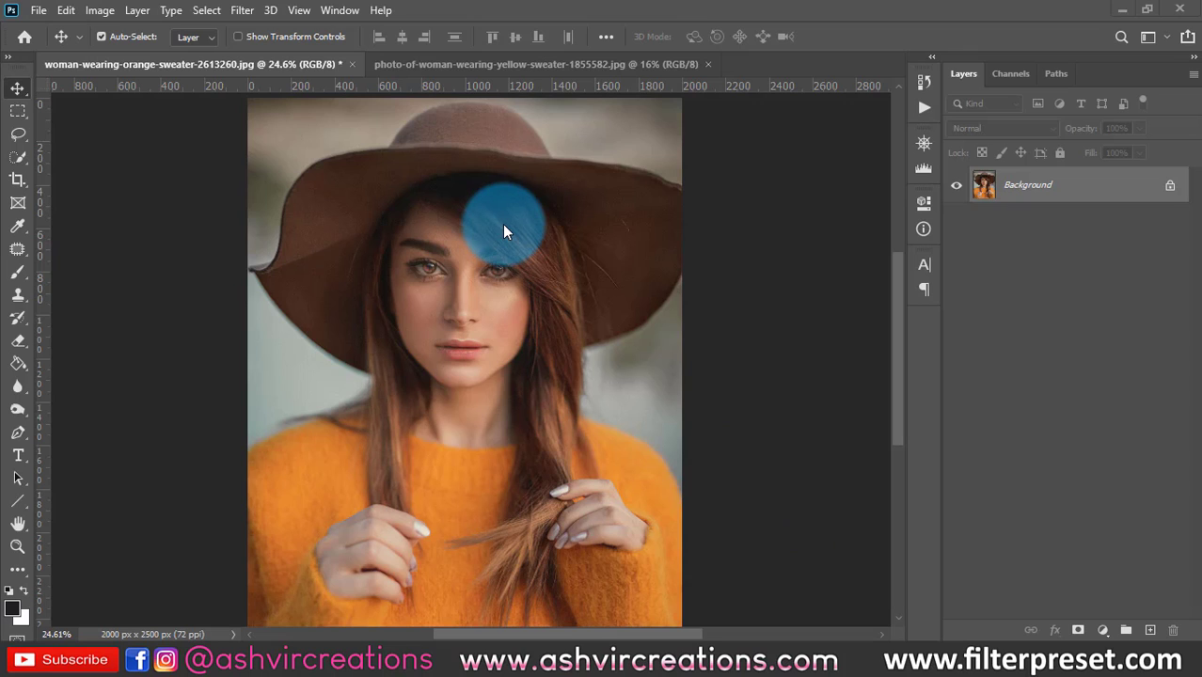
Load the luminosity of the composite RGB channel as a selection on the orange-sweater portrait
scroll(519, 246, "down", 1)
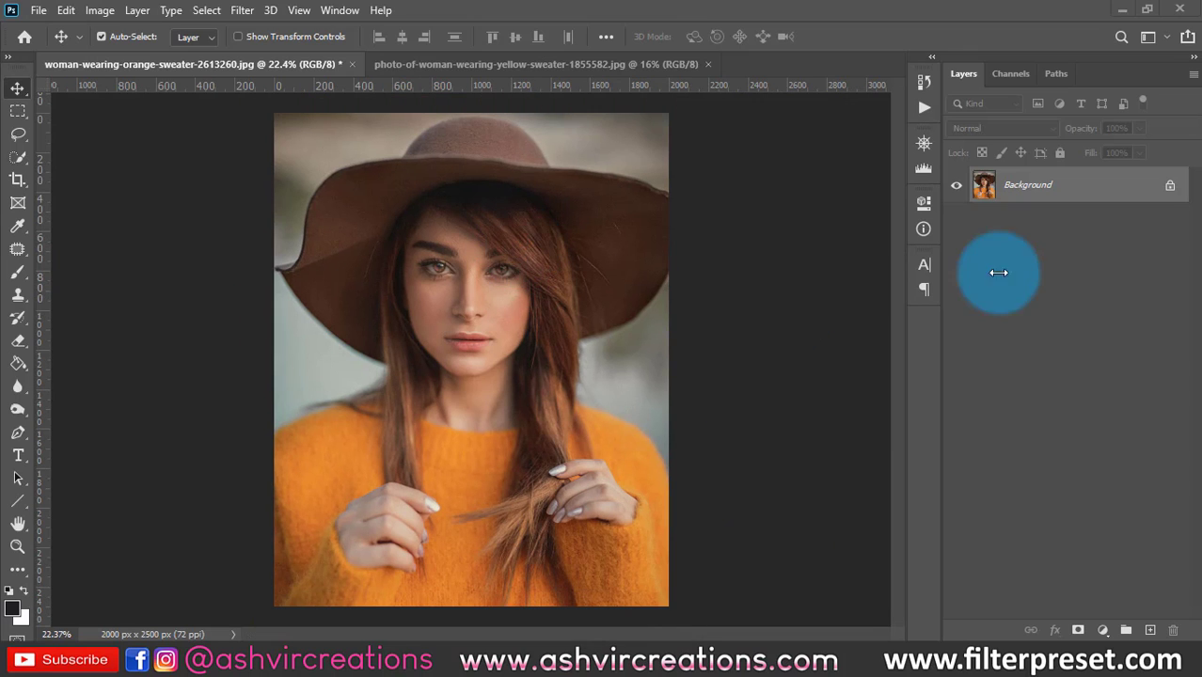
left_click_drag(1031, 189, 970, 79)
left_click(340, 10)
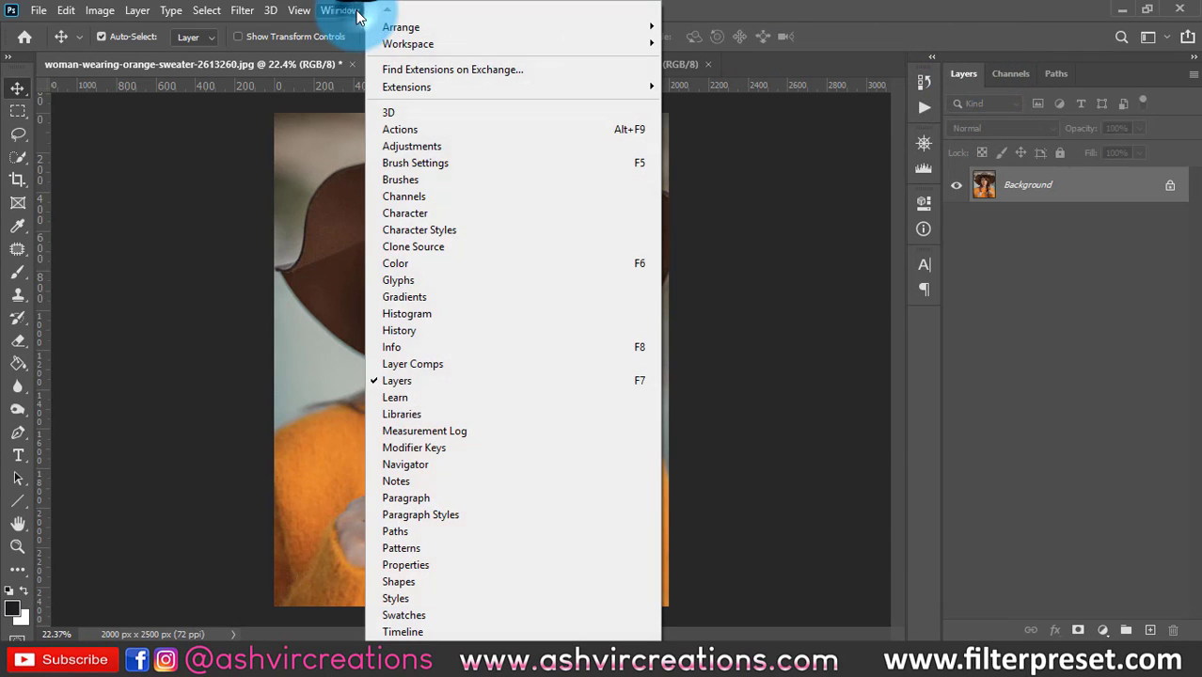
left_click(438, 194)
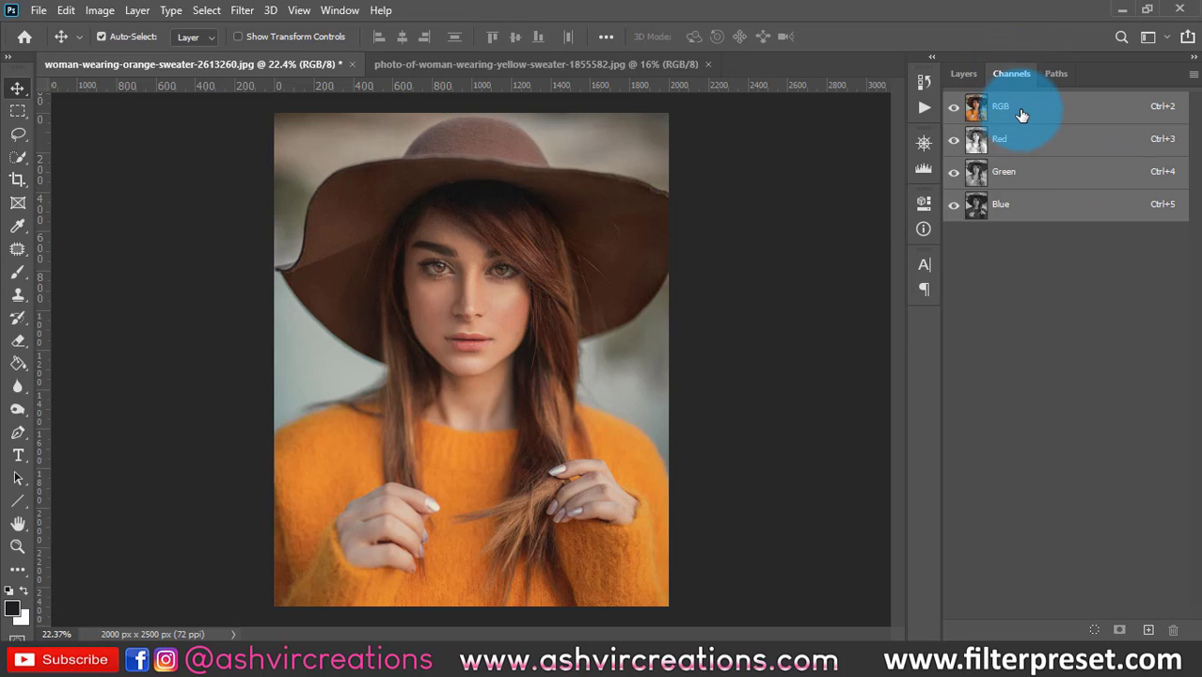
left_click(1096, 630)
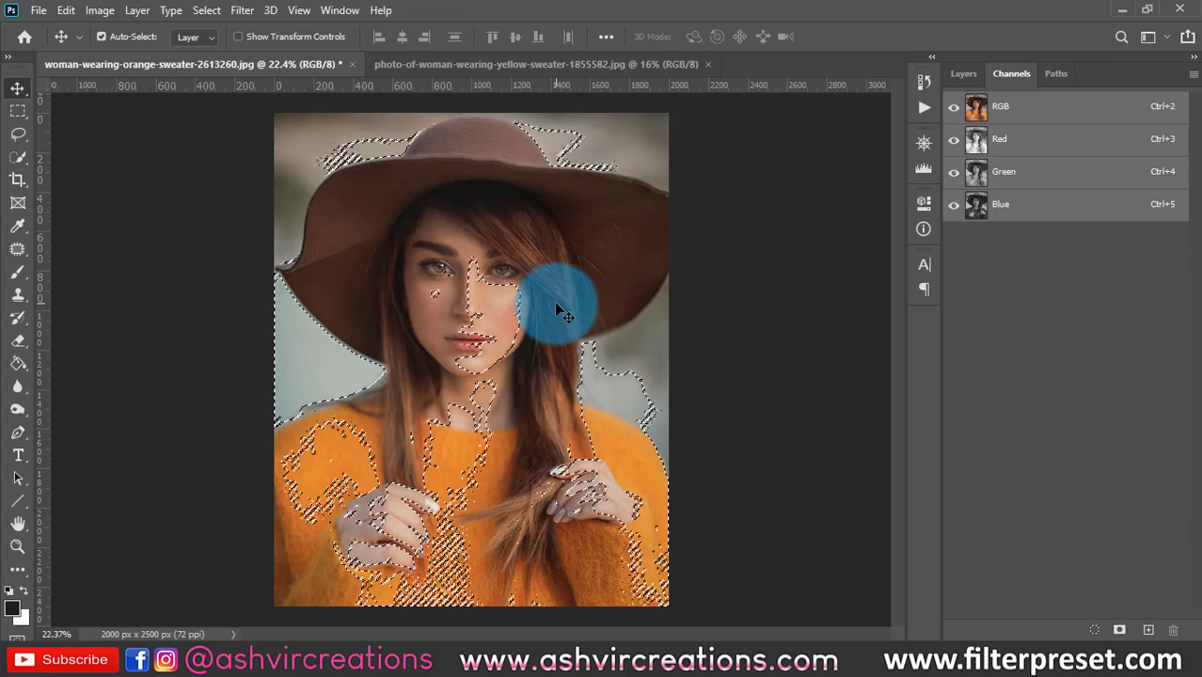
Add a Curves adjustment layer above the Background, masked by the luminosity selection, keeping its curve straight
left_click(965, 74)
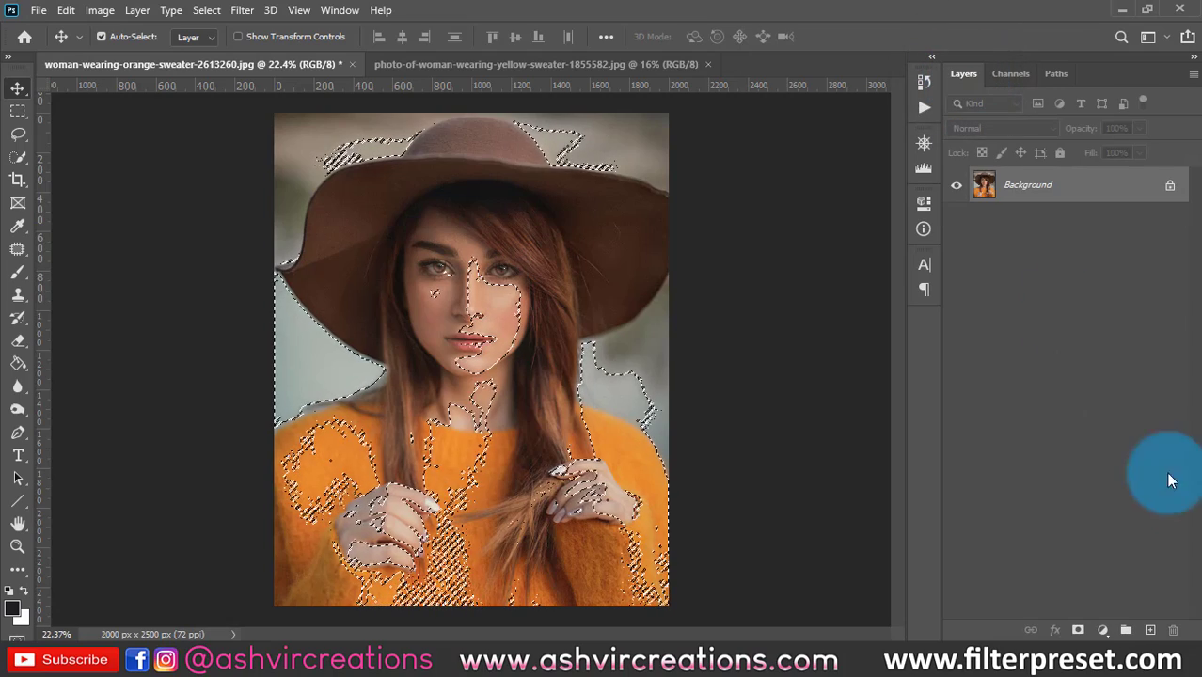
left_click(1105, 631)
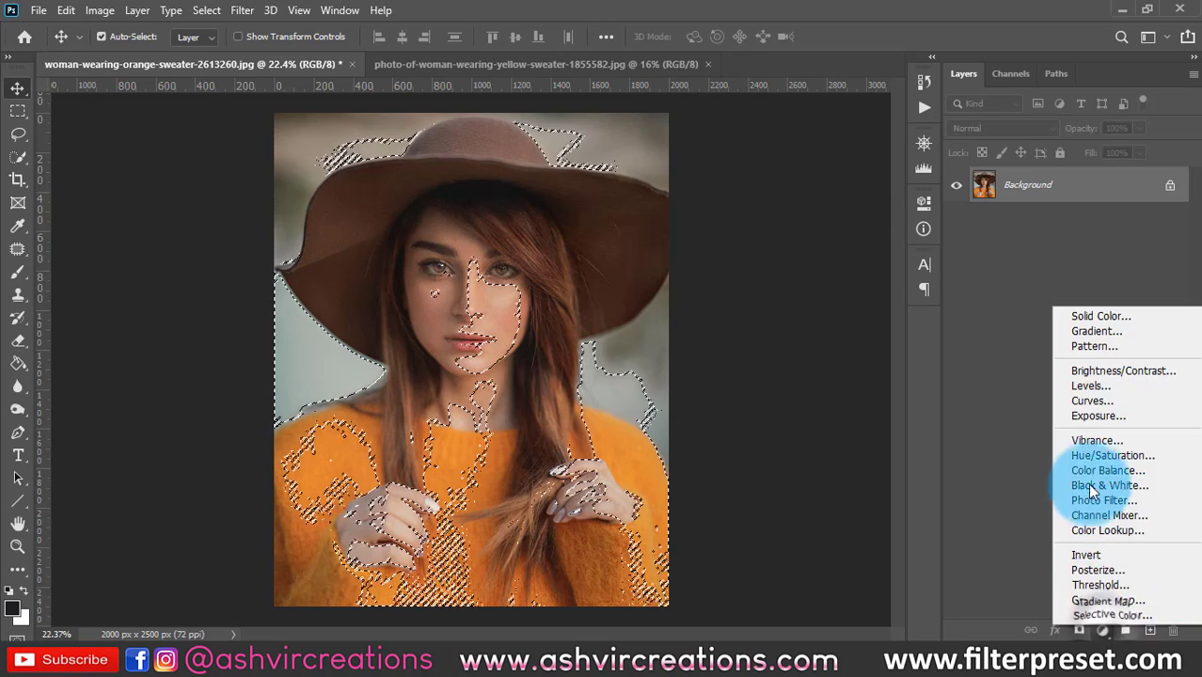
left_click(1084, 401)
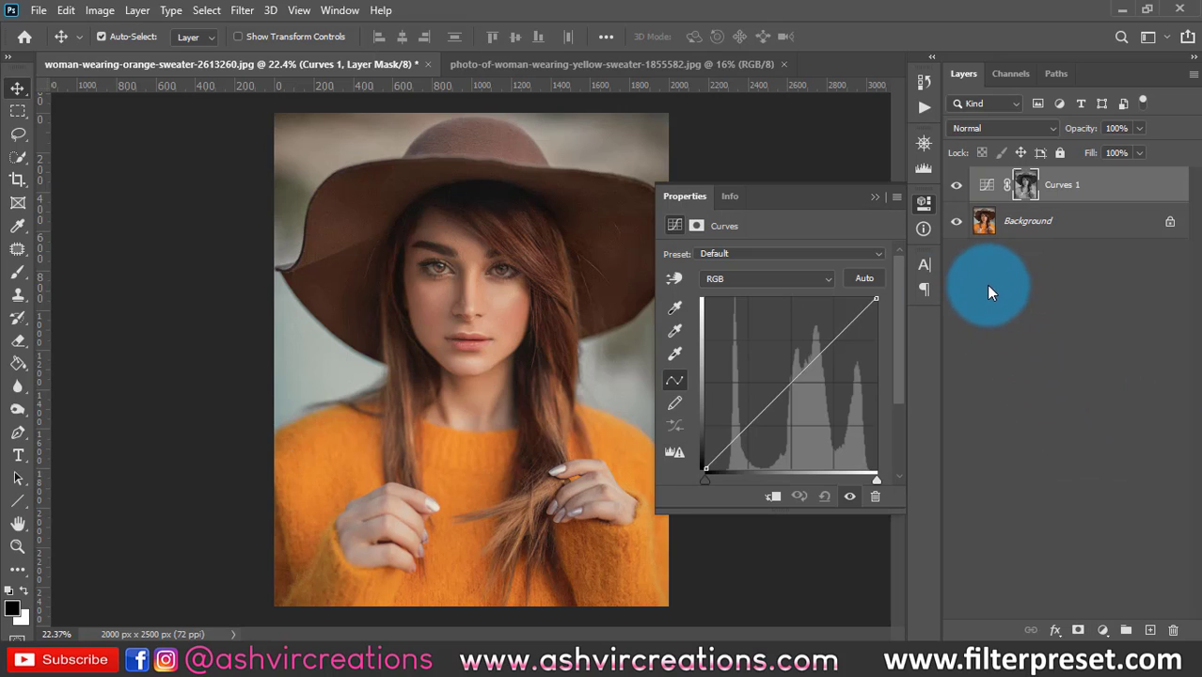
left_click_drag(876, 299, 899, 295)
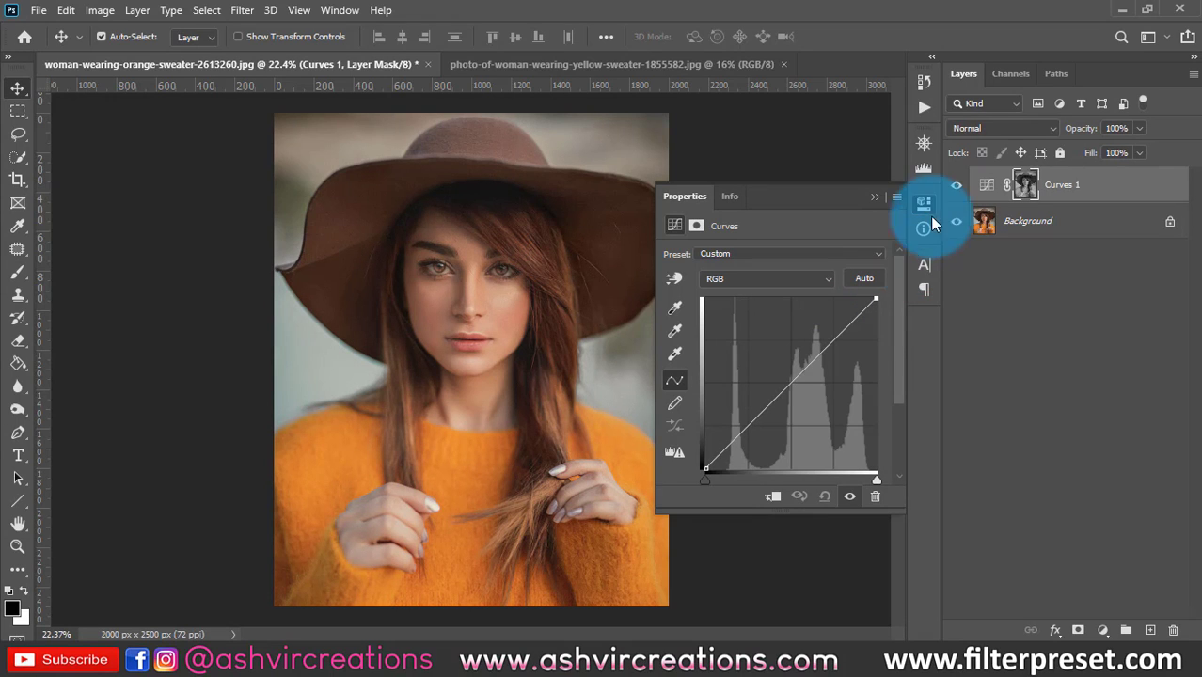
Set the Curves layer's blend mode to Screen and collapse its adjustment properties
left_click(984, 139)
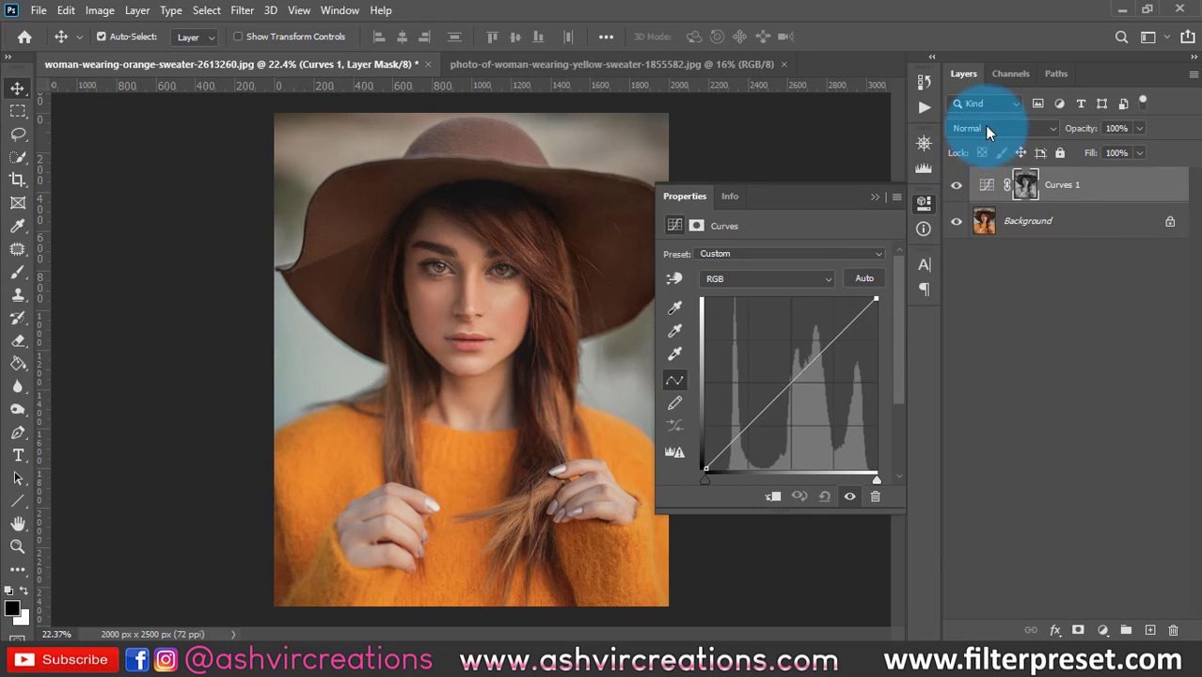
left_click(984, 126)
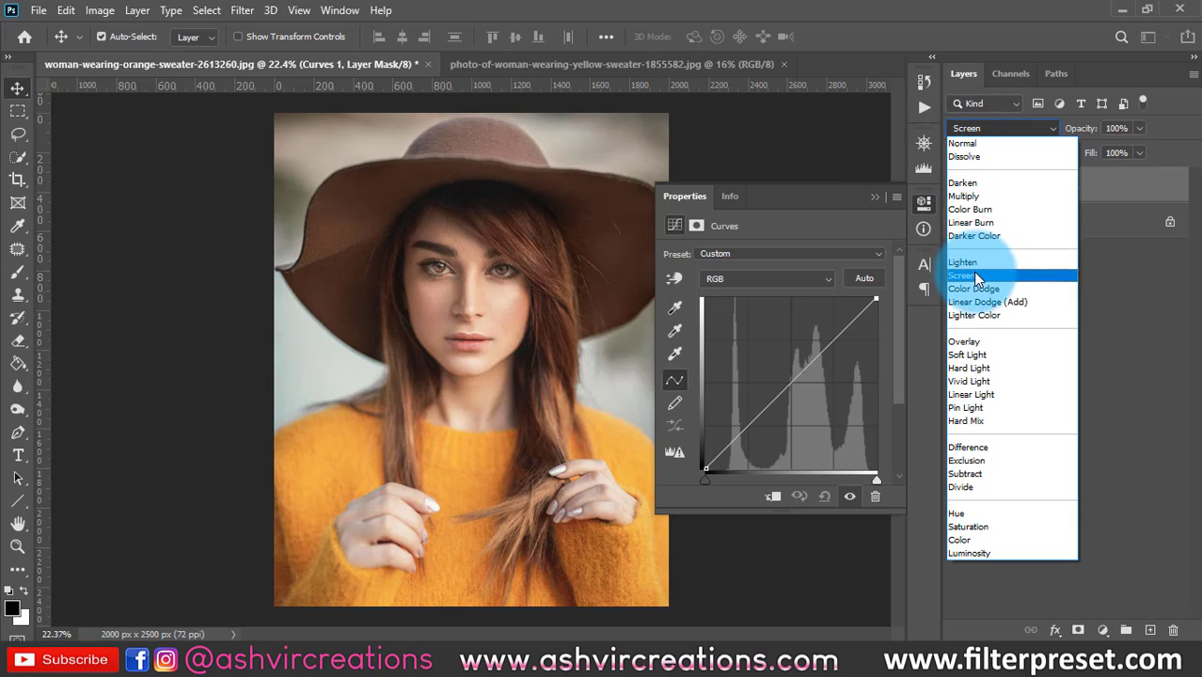
left_click(972, 274)
left_click(874, 196)
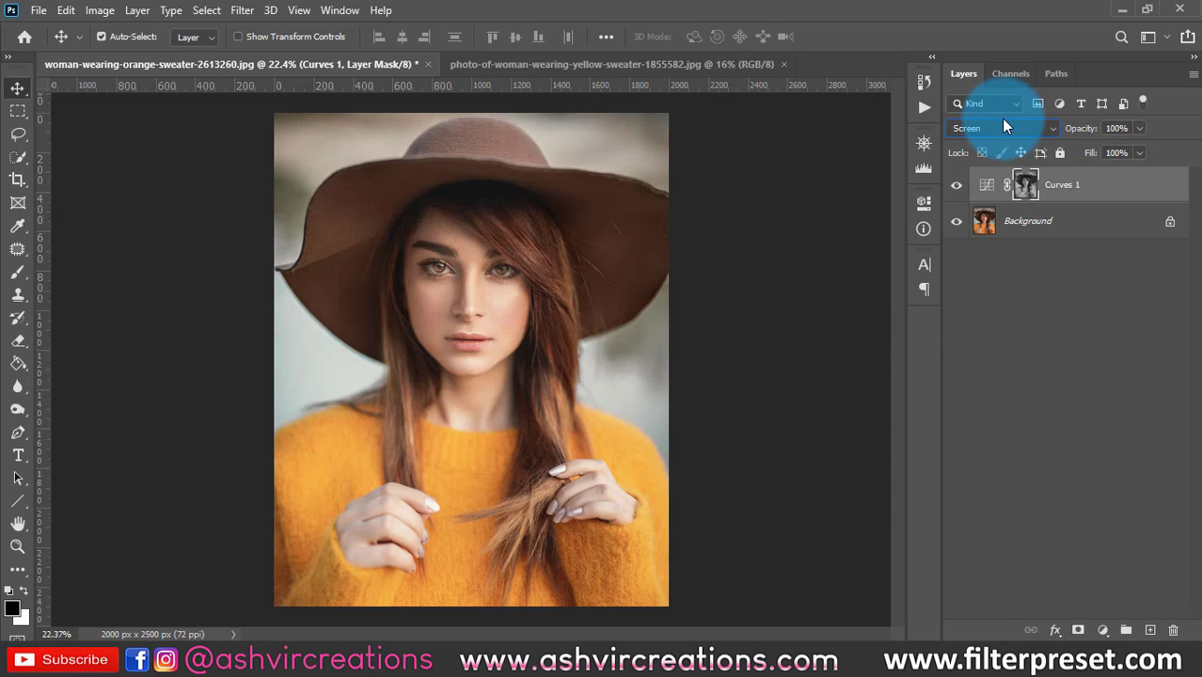
Rename the Curves adjustment layer as DODGE
right_click(1077, 184)
left_click(1090, 184)
double_click(1064, 185)
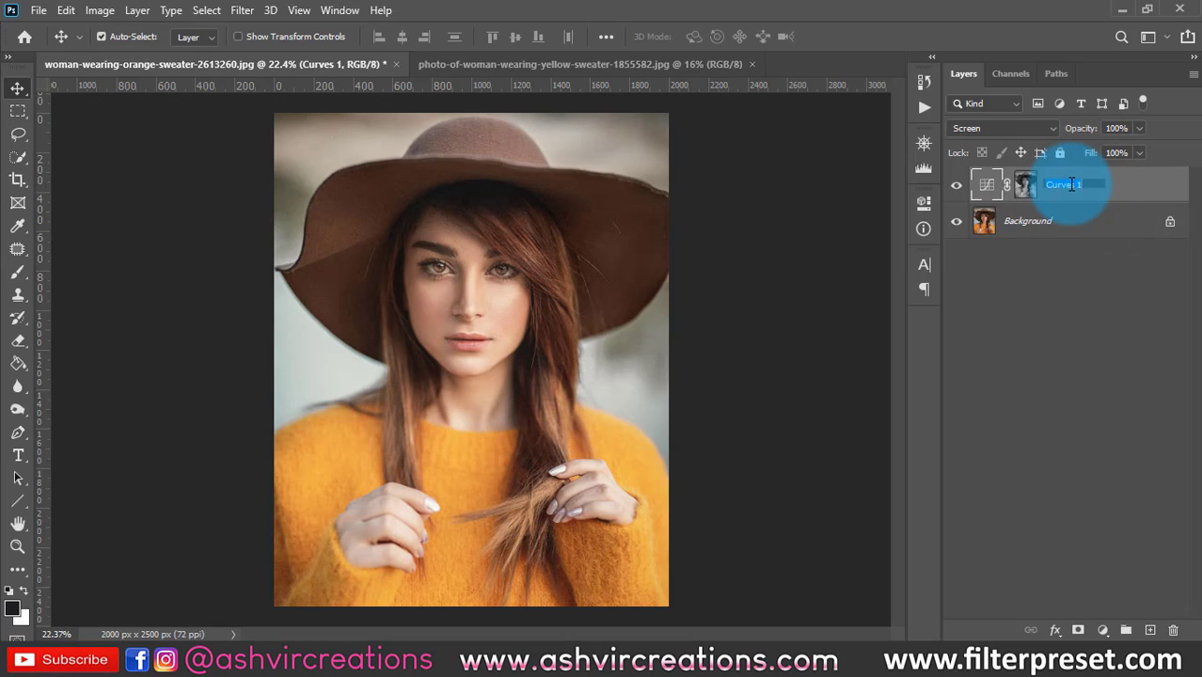
type("DODGE")
key("Return")
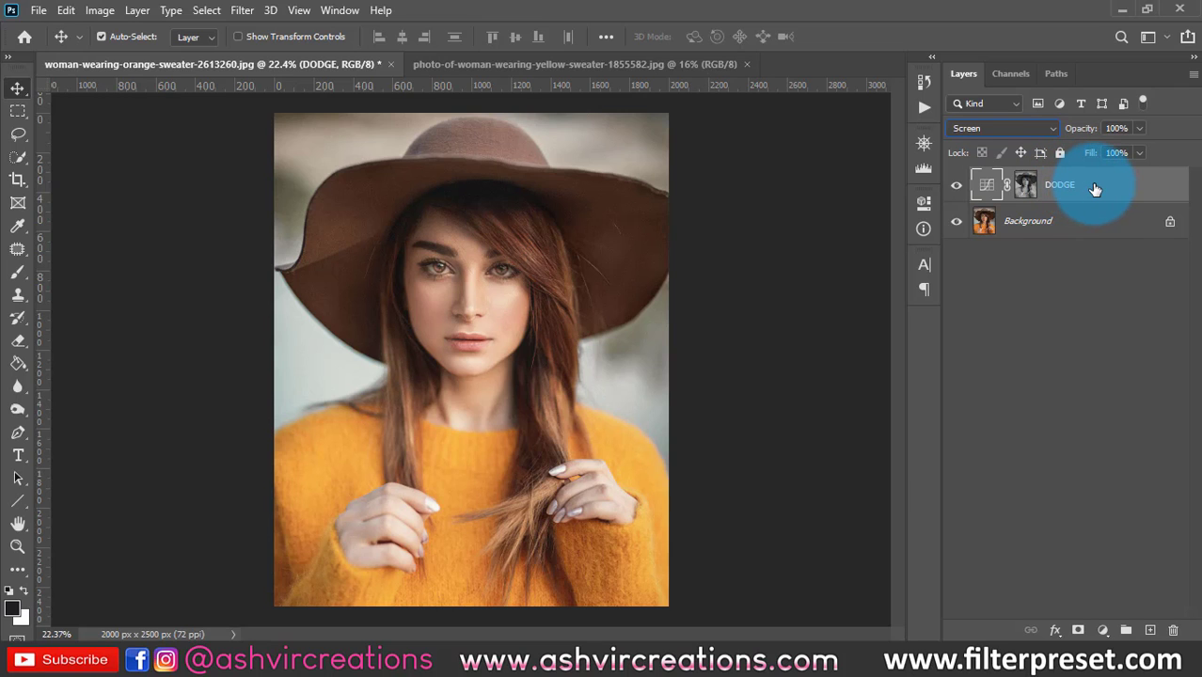
Duplicate the DODGE layer in the same document under the name BURN
right_click(1098, 187)
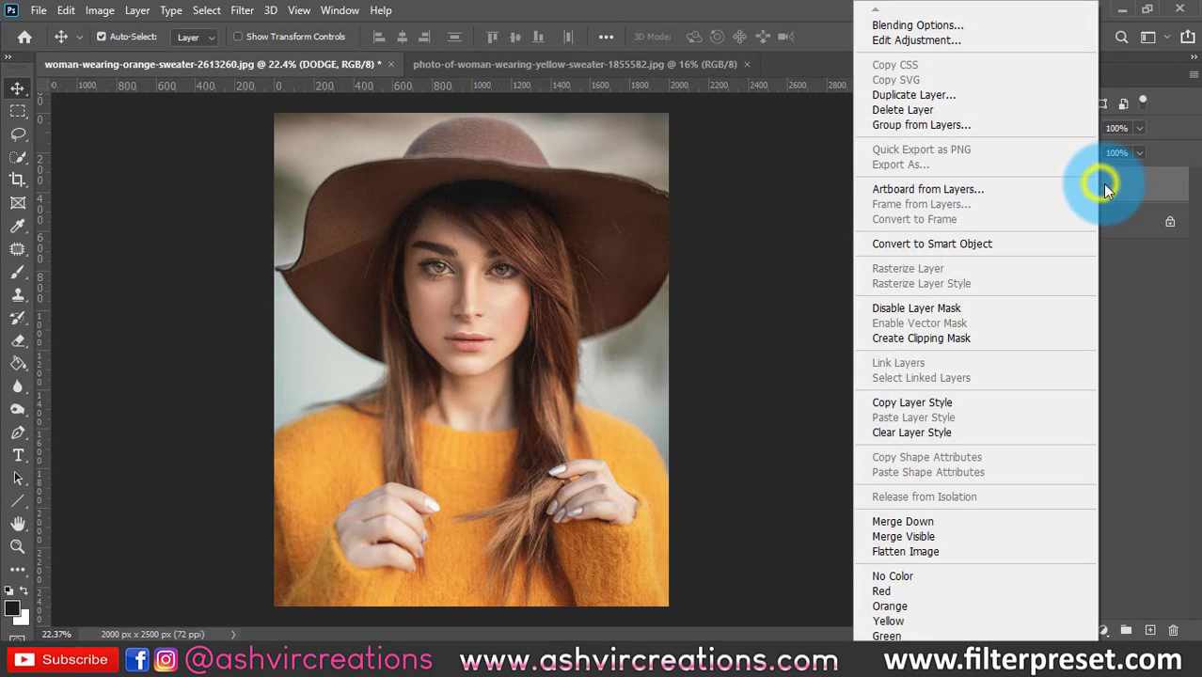
left_click(950, 97)
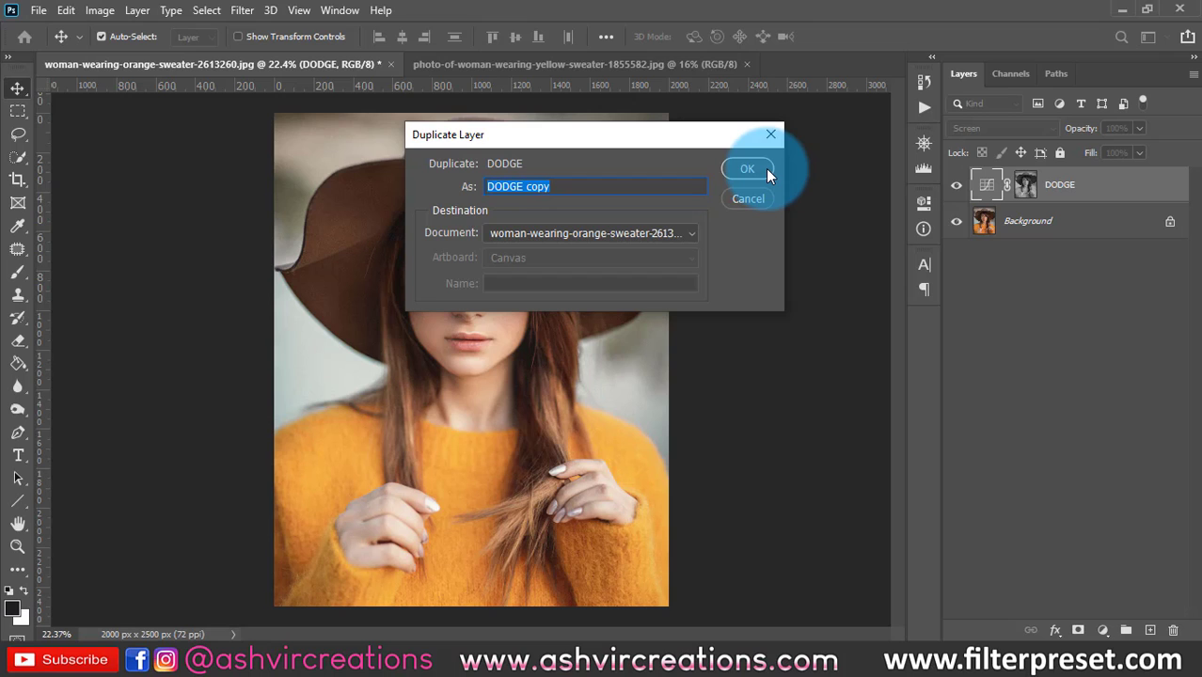
type("BURN")
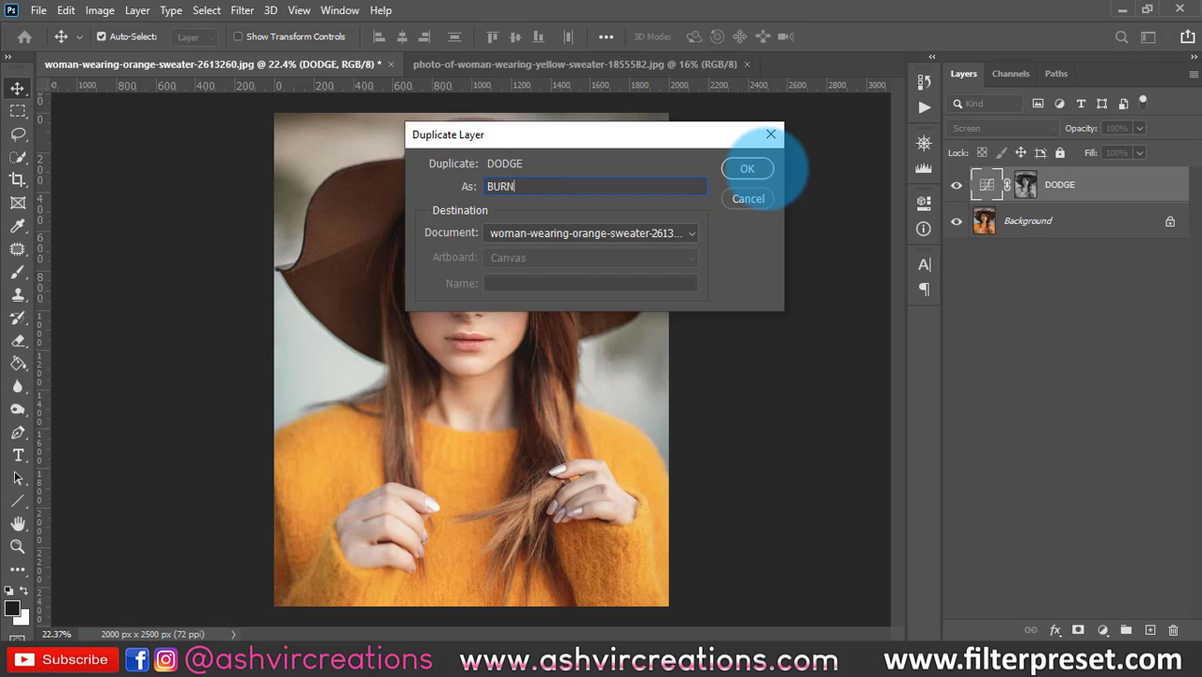
left_click(766, 168)
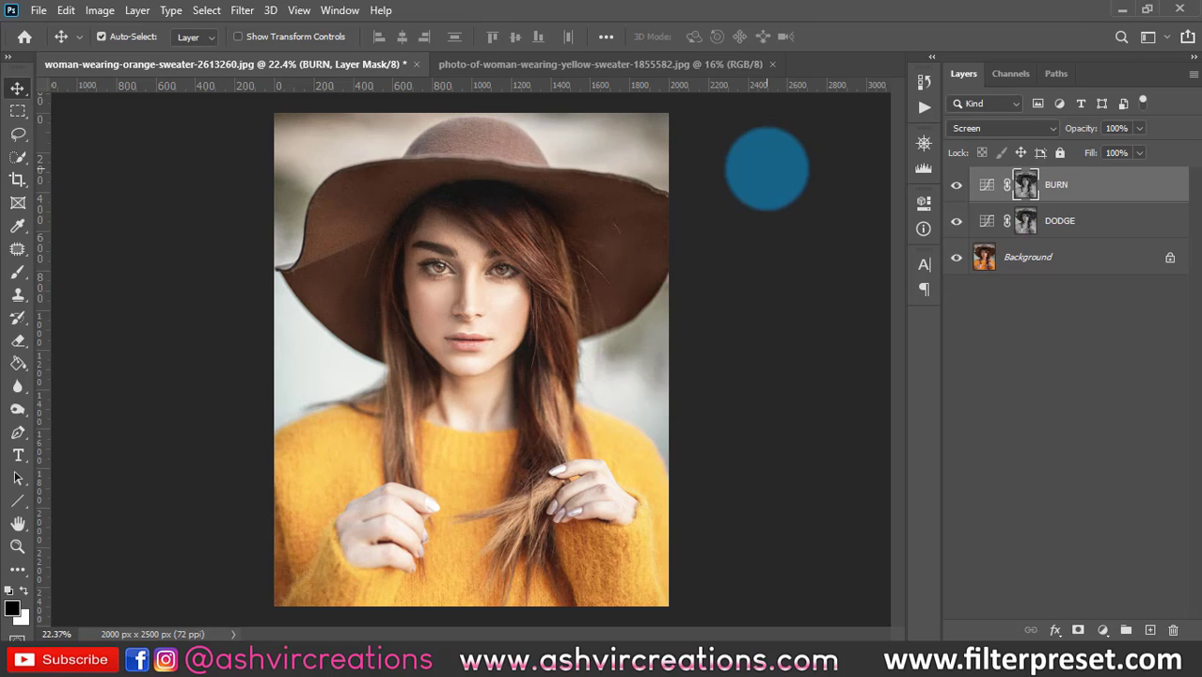
Set the BURN layer's blend mode to Multiply and invert its layer mask
left_click(986, 132)
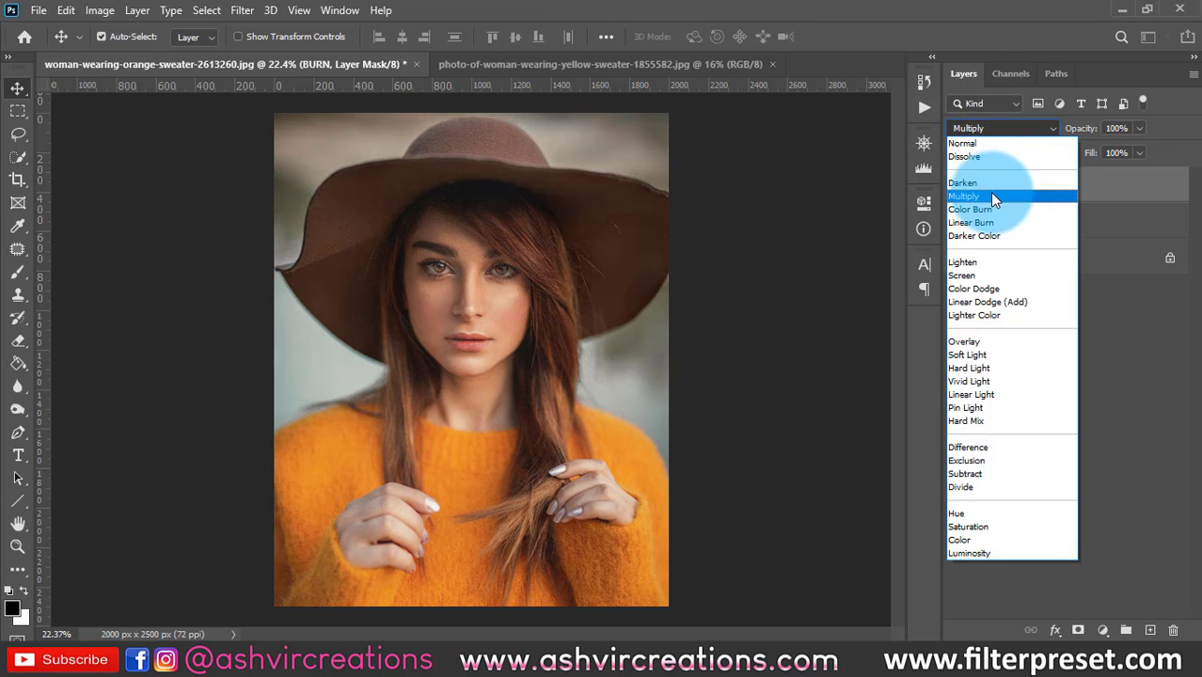
left_click(990, 196)
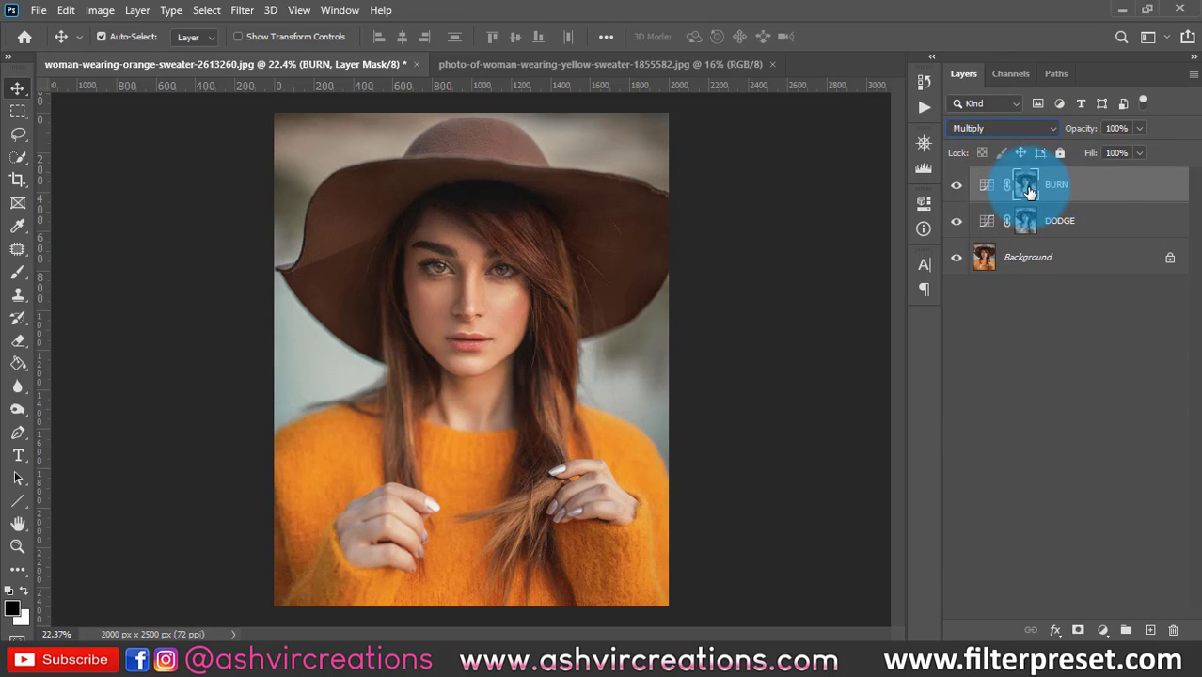
key("ctrl")
key("ctrl")
key("ctrl+i")
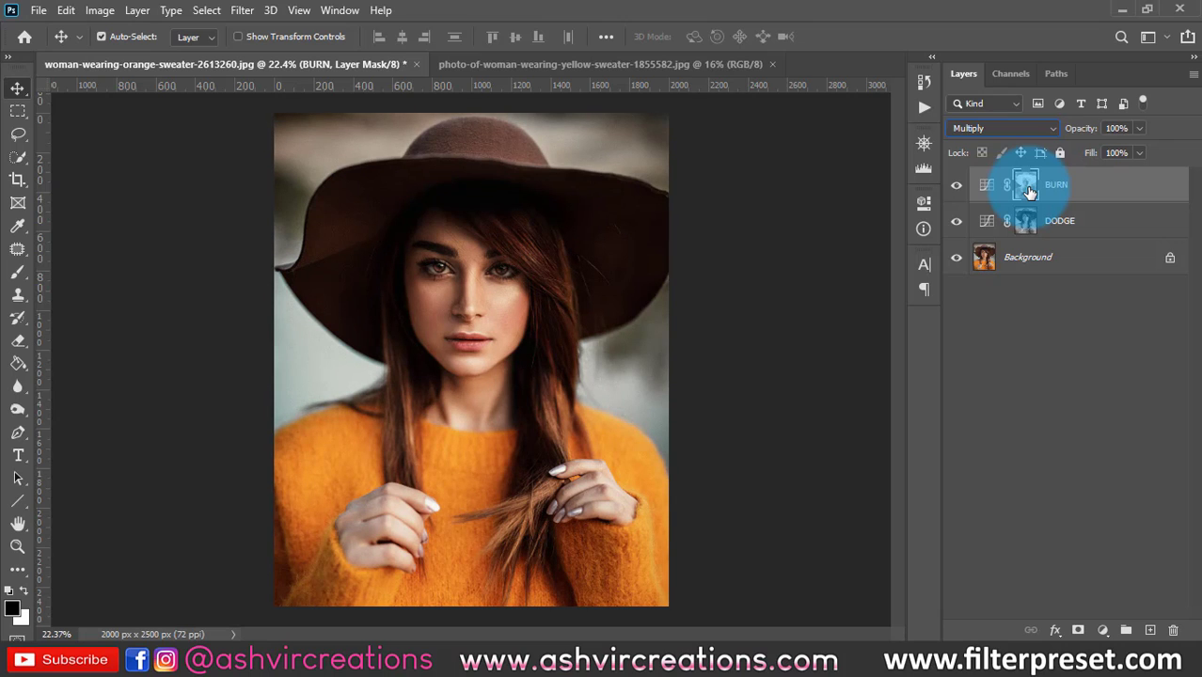
Group the BURN and DODGE layers, and toggle the group's visibility to compare the image with and without it
left_click_drag(1030, 192, 1058, 219)
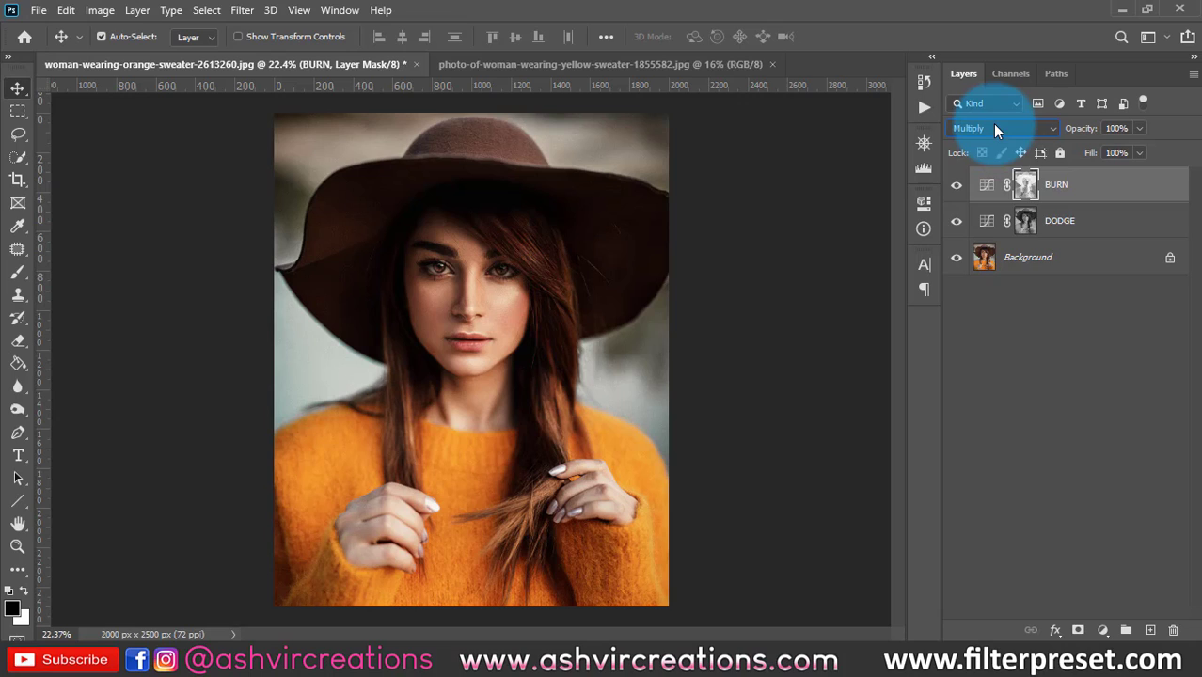
left_click(1059, 221, "shift")
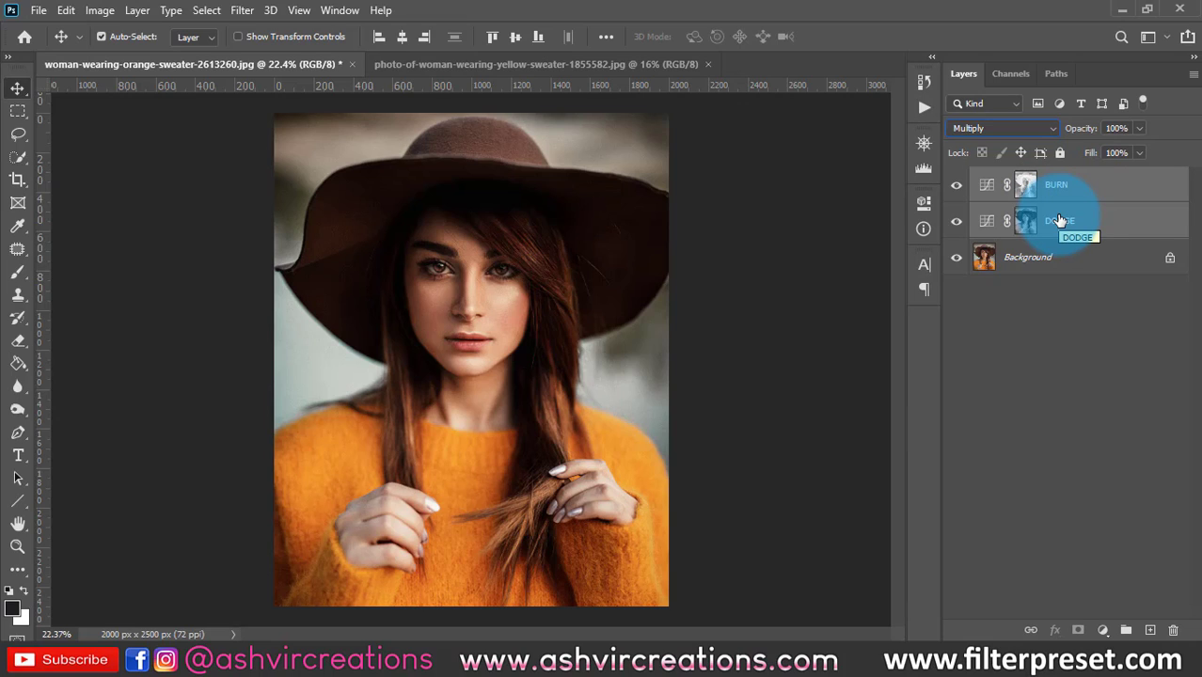
key("ctrl")
key("ctrl+g")
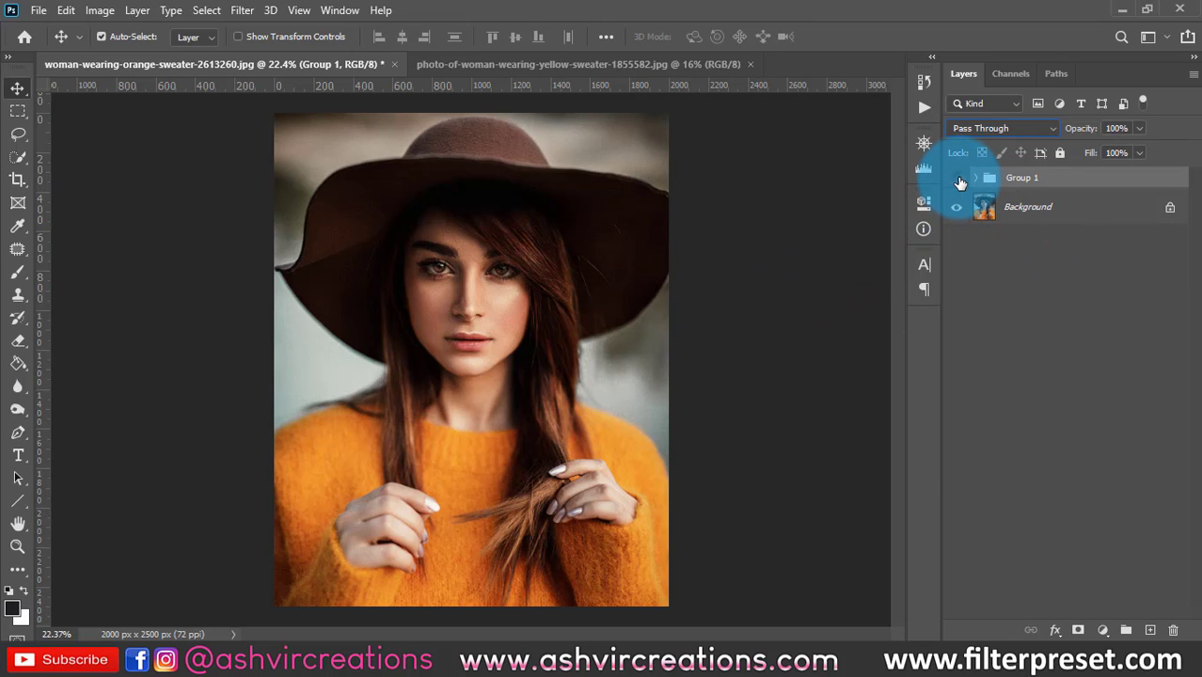
left_click(957, 178)
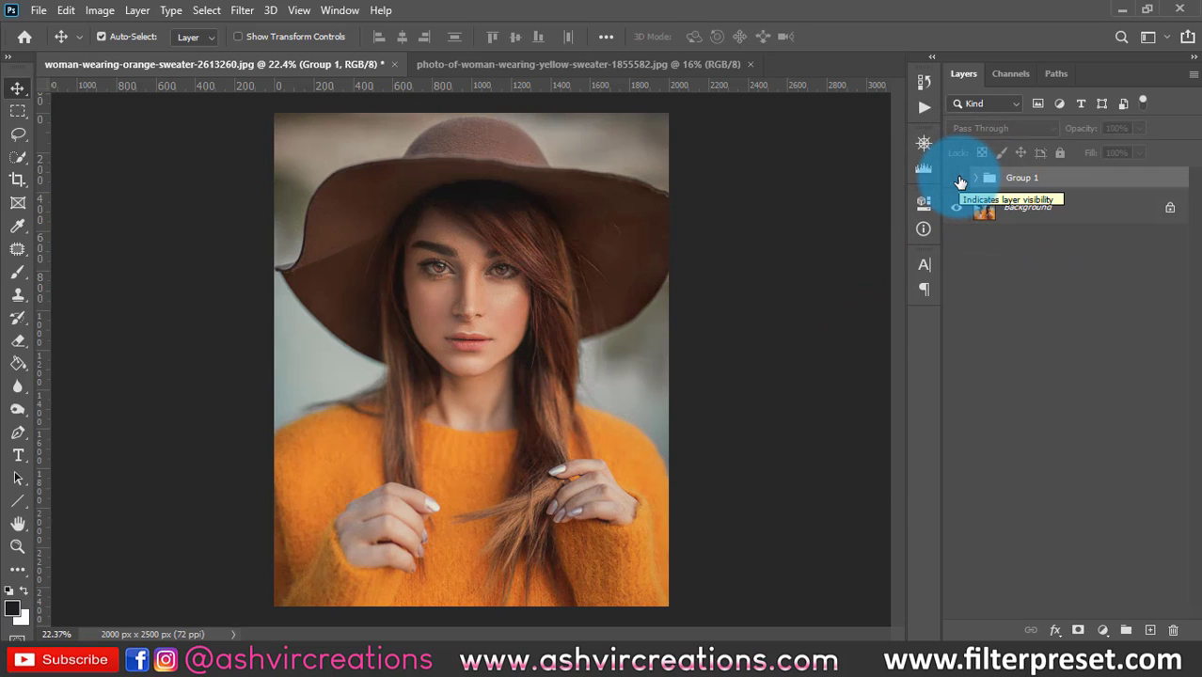
left_click(957, 179)
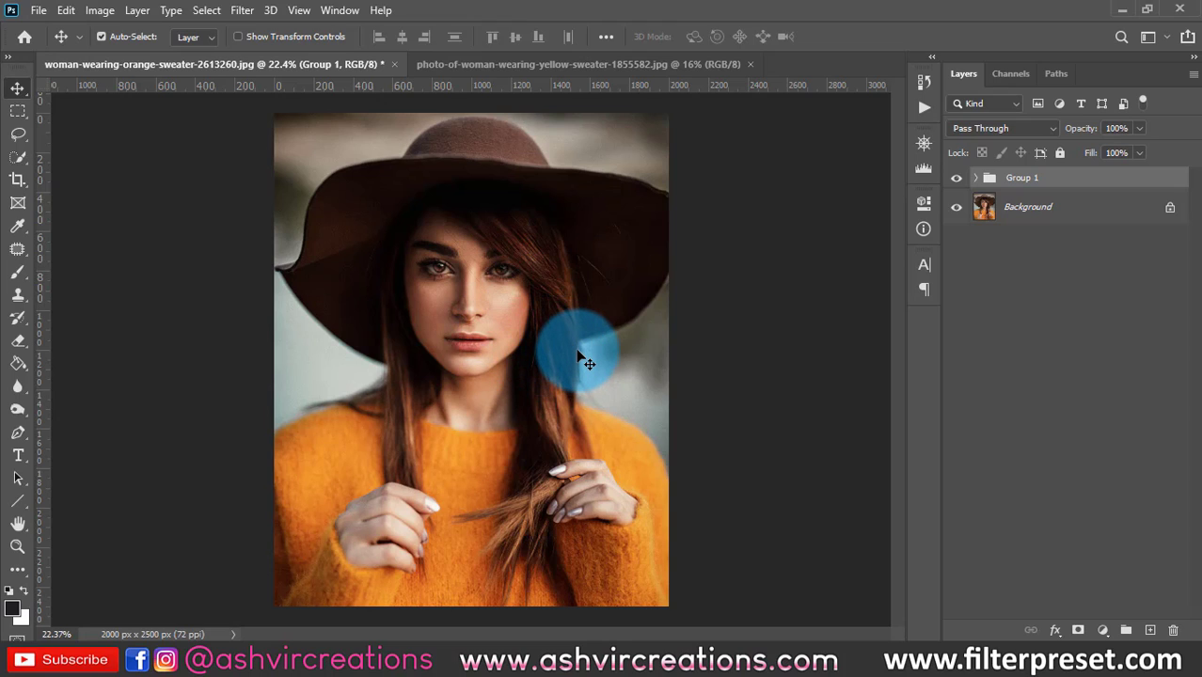
Add a layer mask to the group and use Apply Image on it with the Background layer, RGB channel, Multiply blending and 100% opacity
left_click(102, 13)
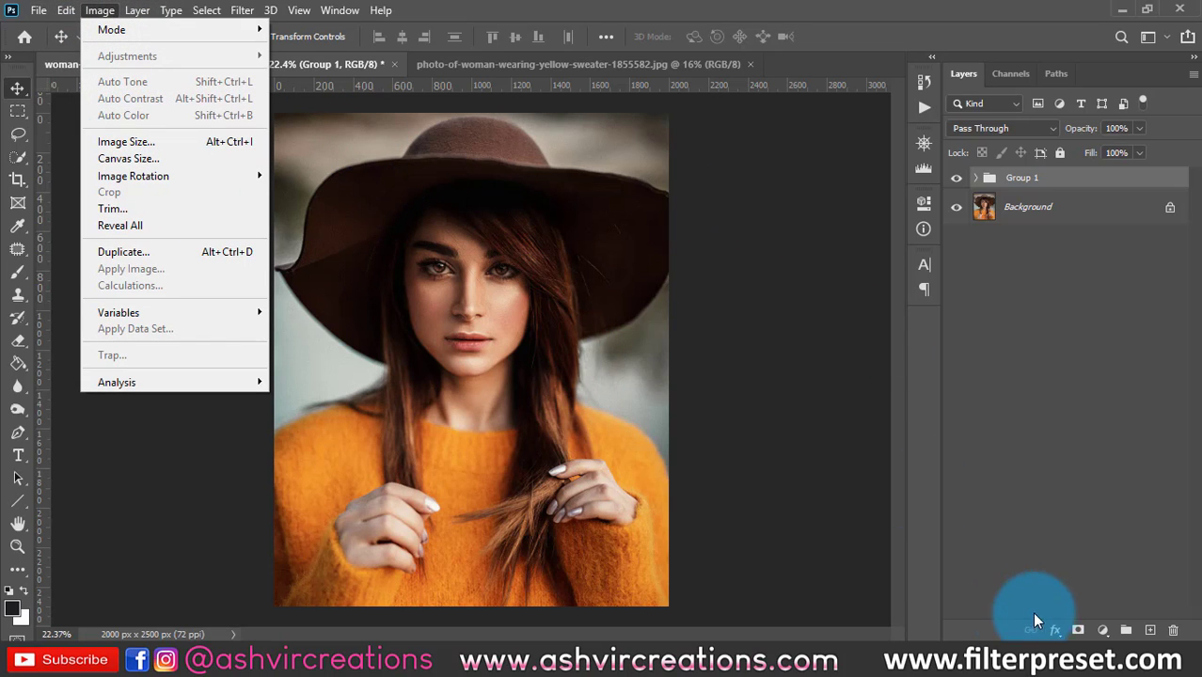
left_click(1078, 626)
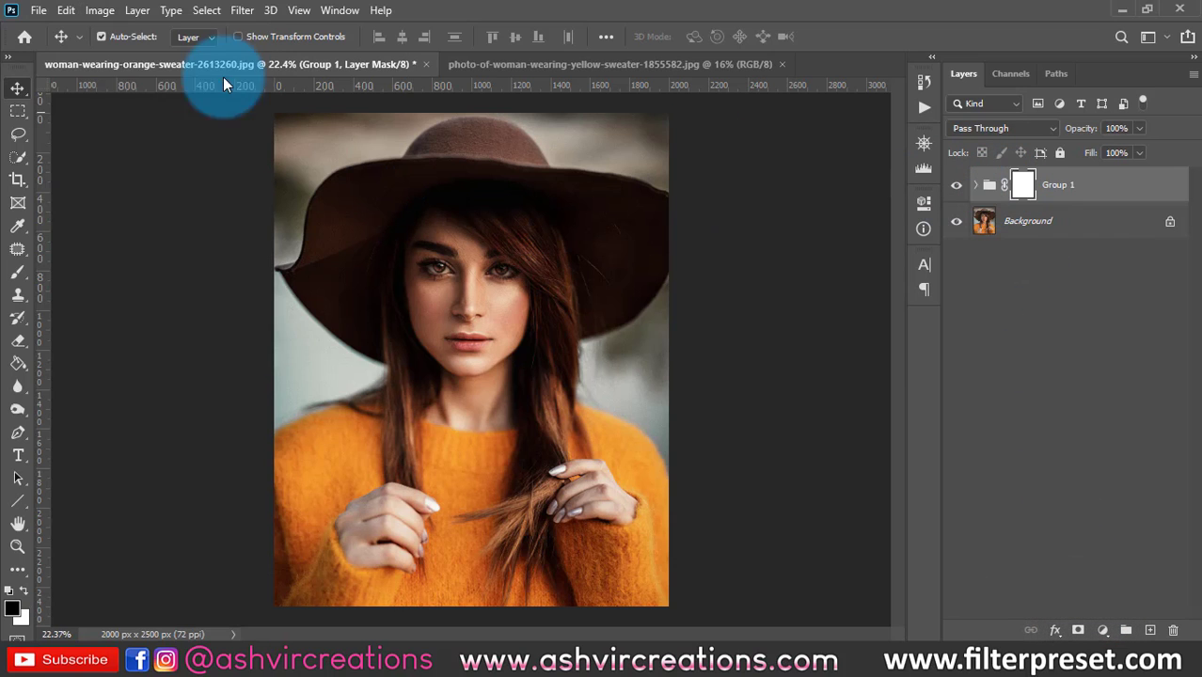
left_click(100, 10)
left_click(133, 270)
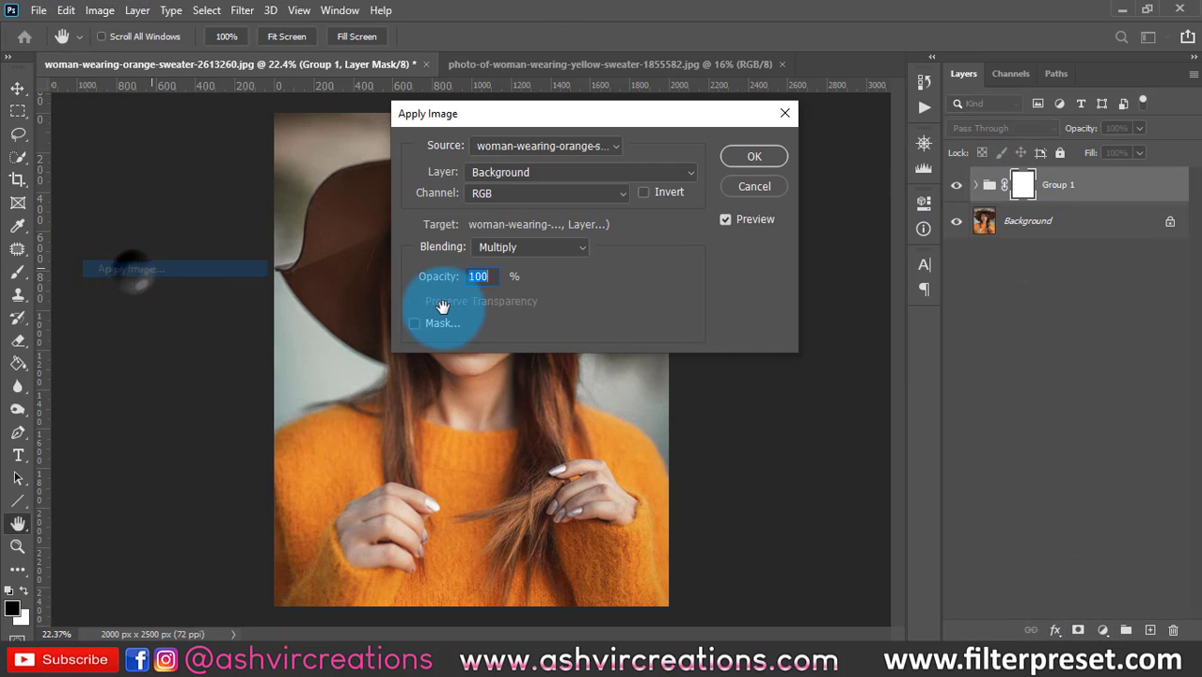
left_click(519, 175)
left_click(525, 261)
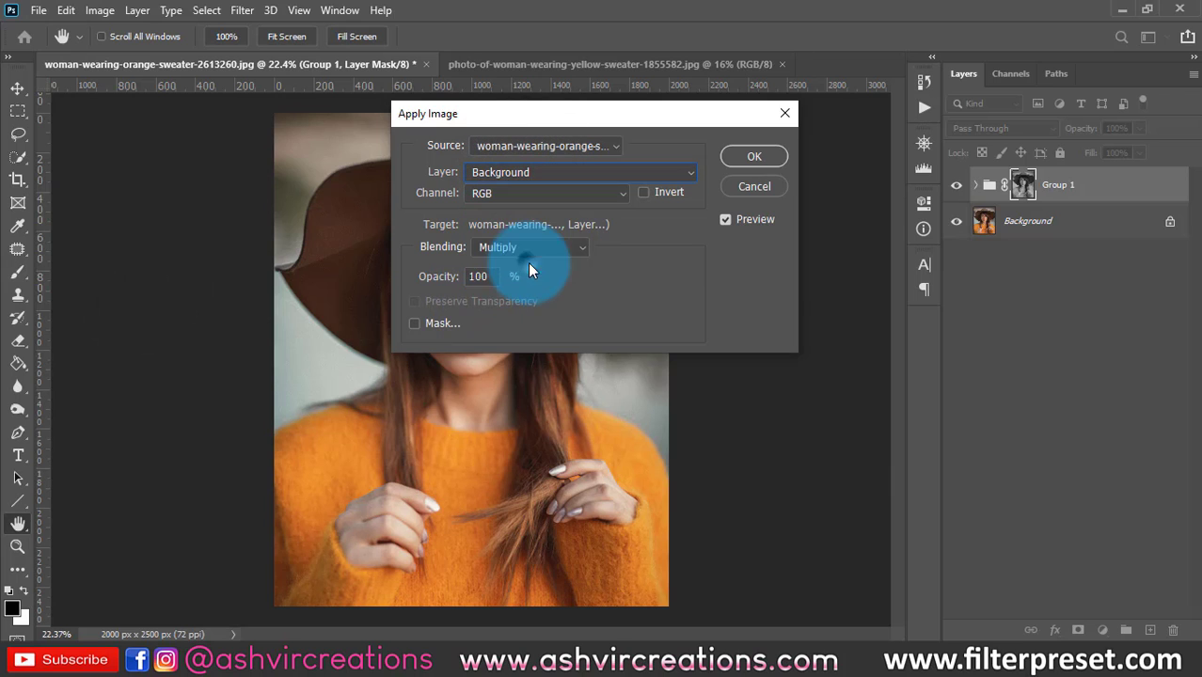
left_click(758, 156)
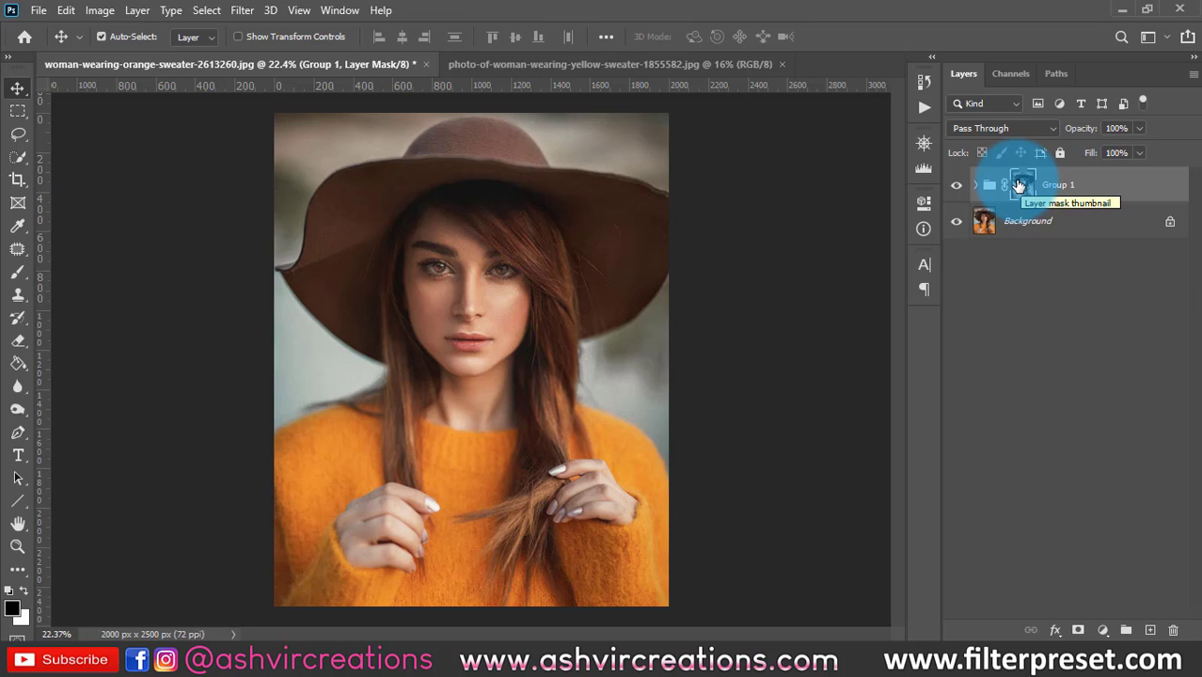
Compare the portrait with the masked group hidden and shown, and examine the face up close
left_click(955, 186)
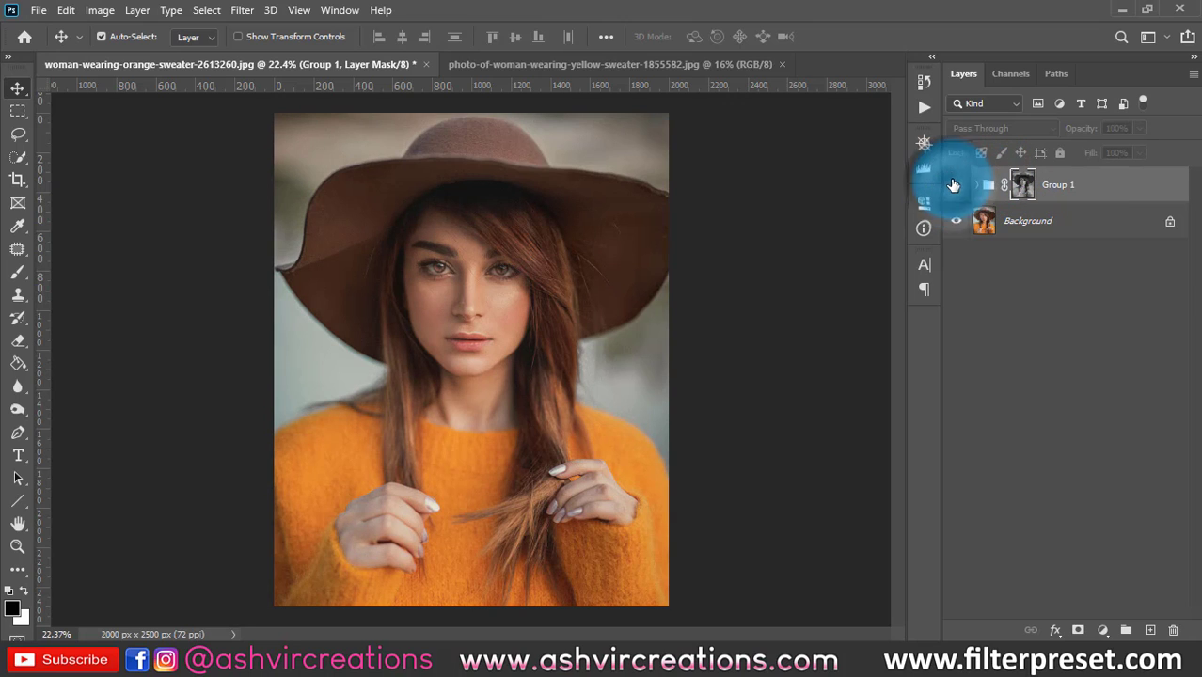
left_click(958, 184)
scroll(450, 299, "up", 3)
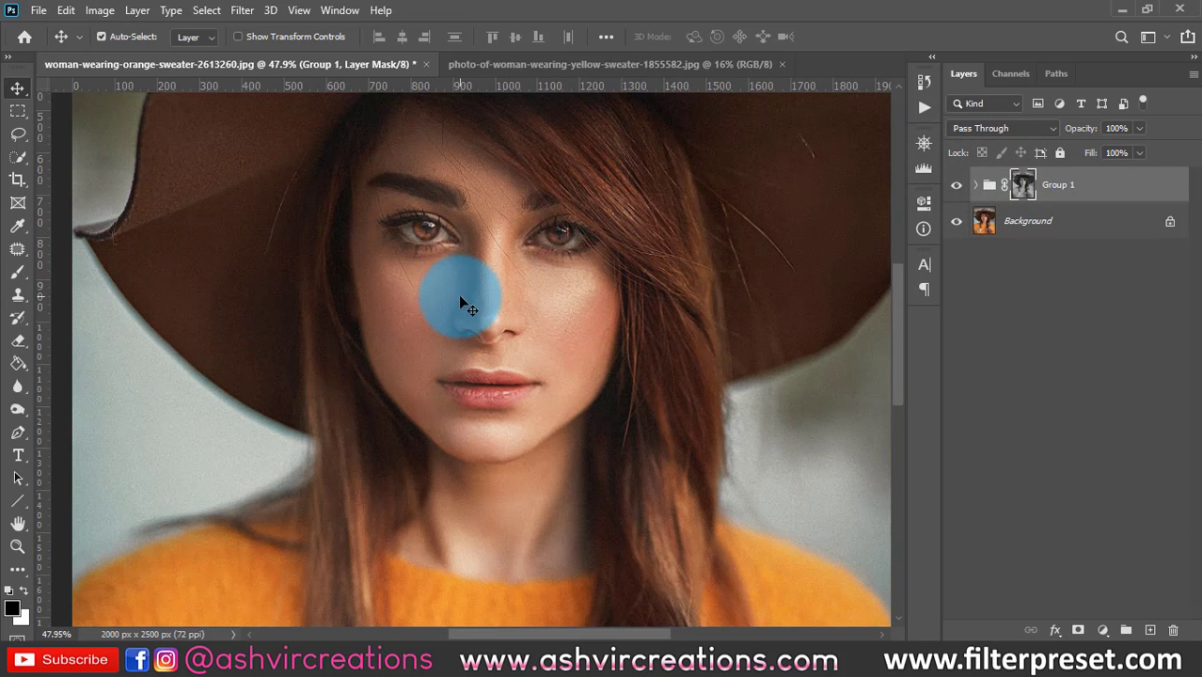
scroll(460, 299, "down", 3)
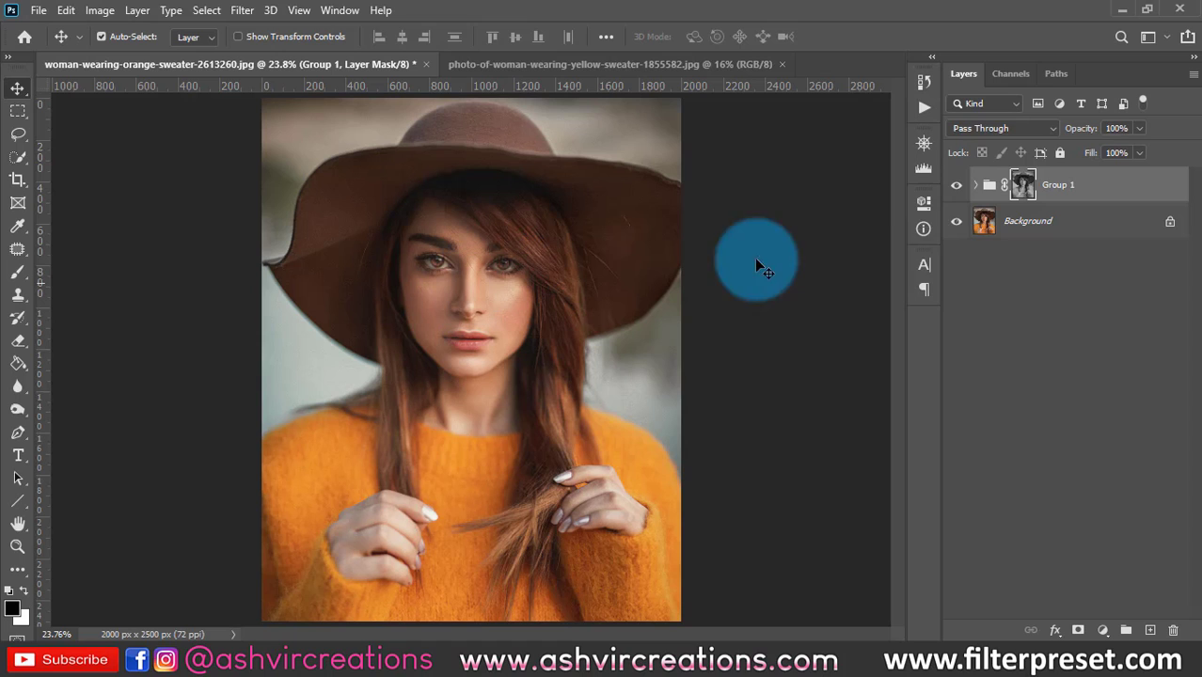
left_click(957, 190)
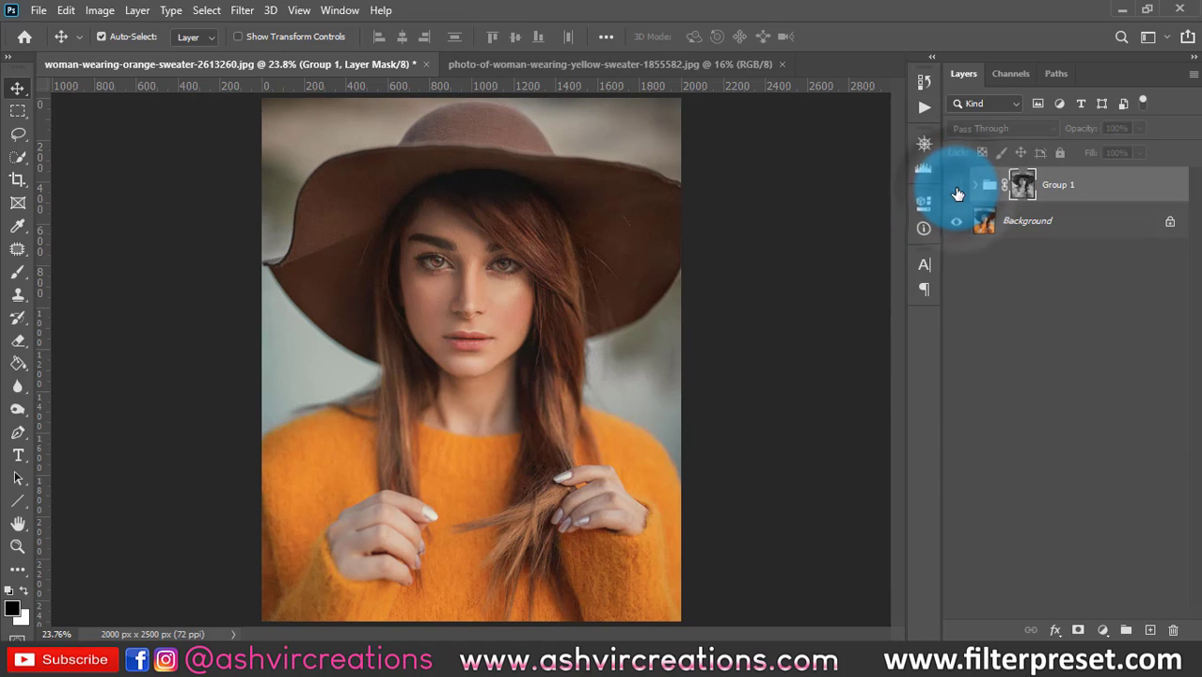
left_click(956, 190)
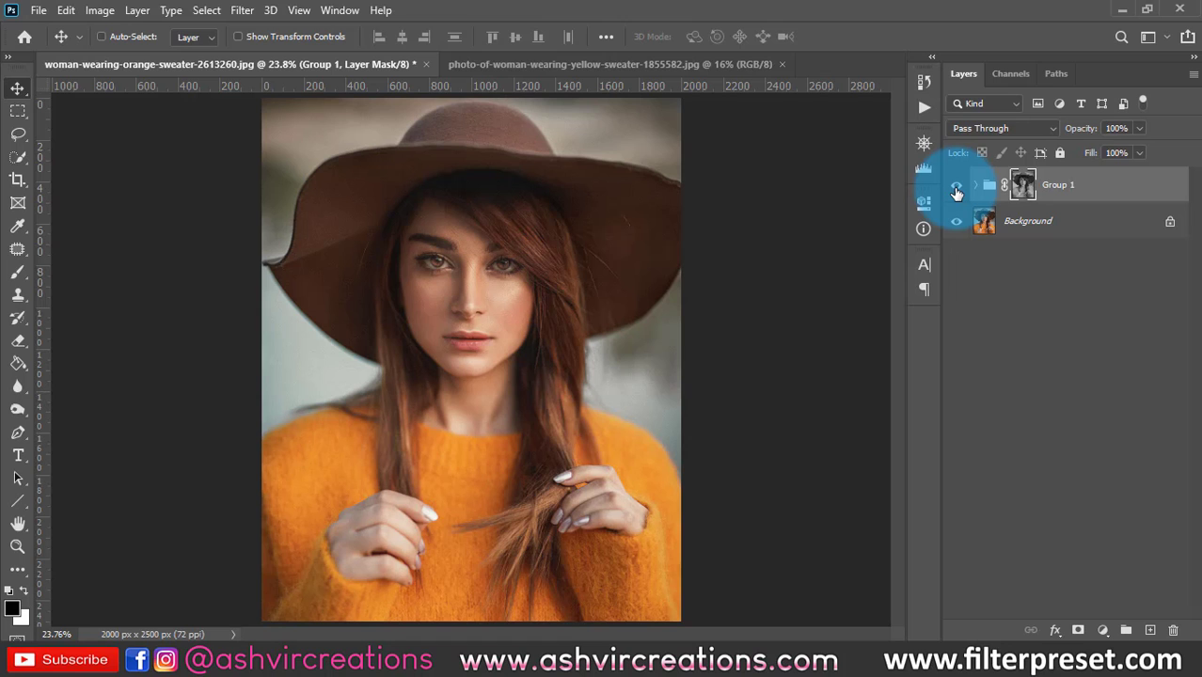
Duplicate Group 1 within the same document and compare the portrait with the copy hidden and shown
right_click(1114, 179)
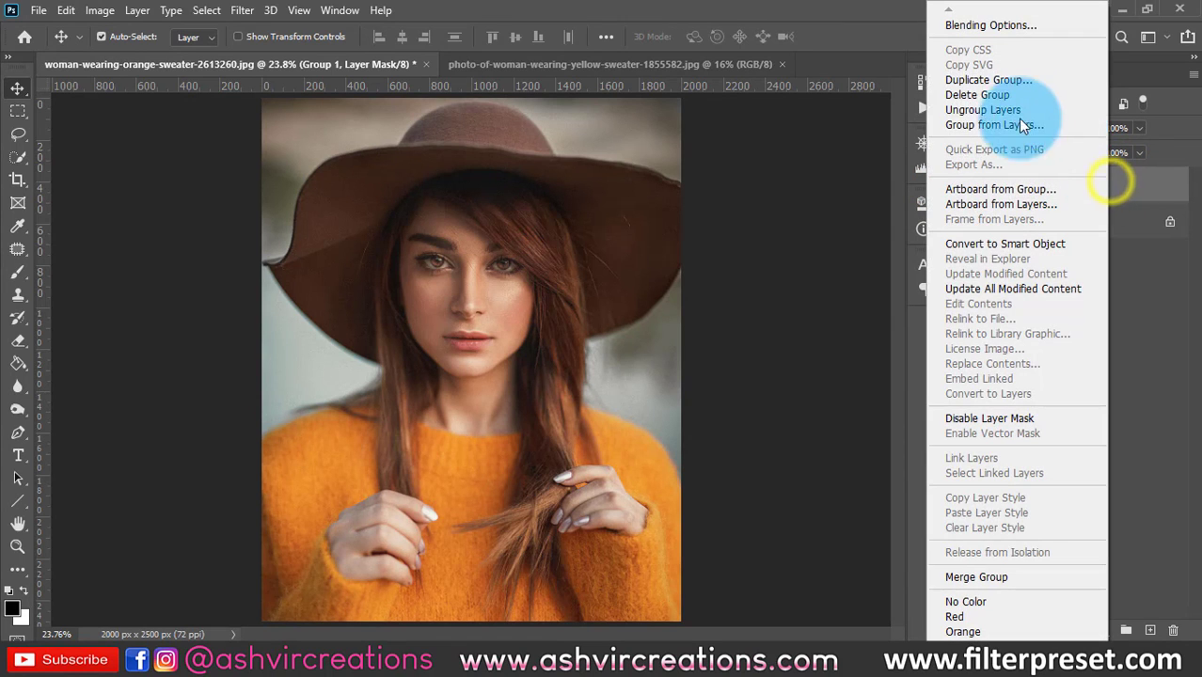
left_click(1010, 83)
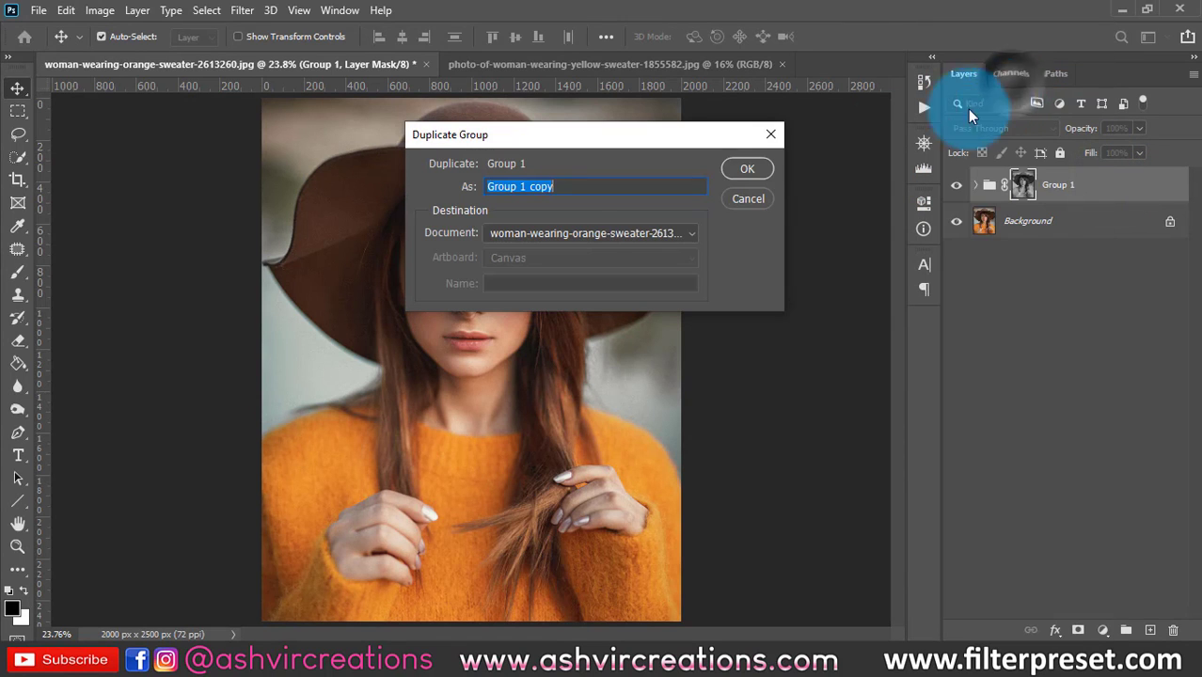
left_click(760, 169)
left_click(959, 221)
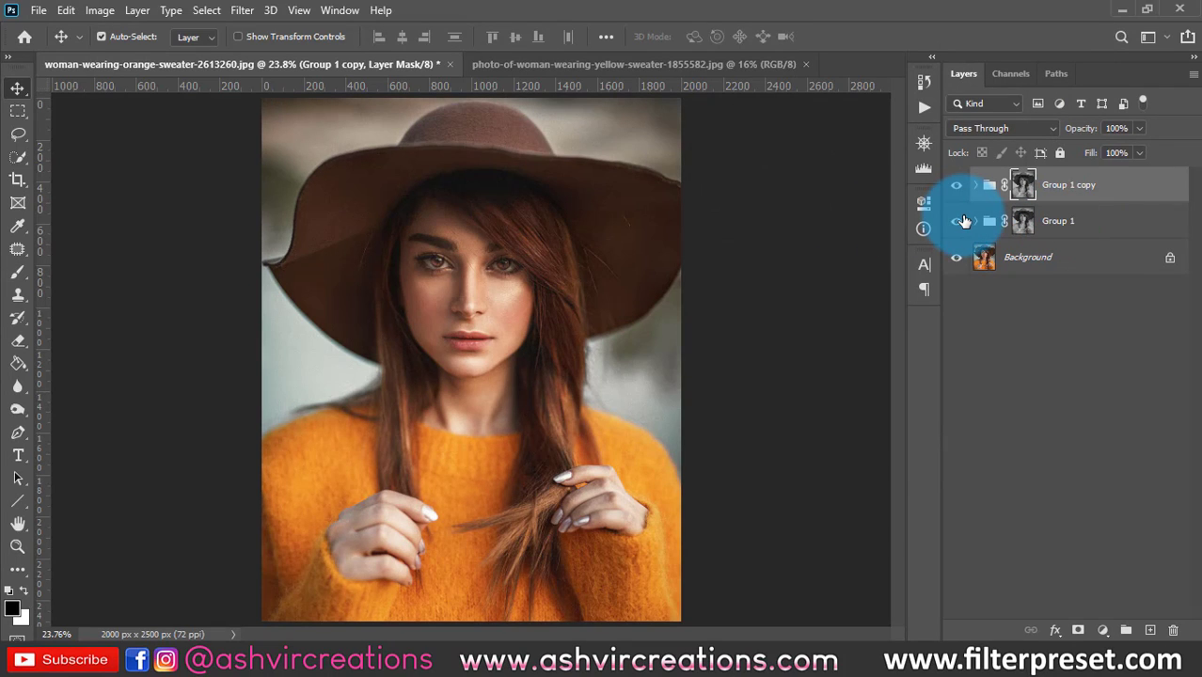
left_click(956, 186)
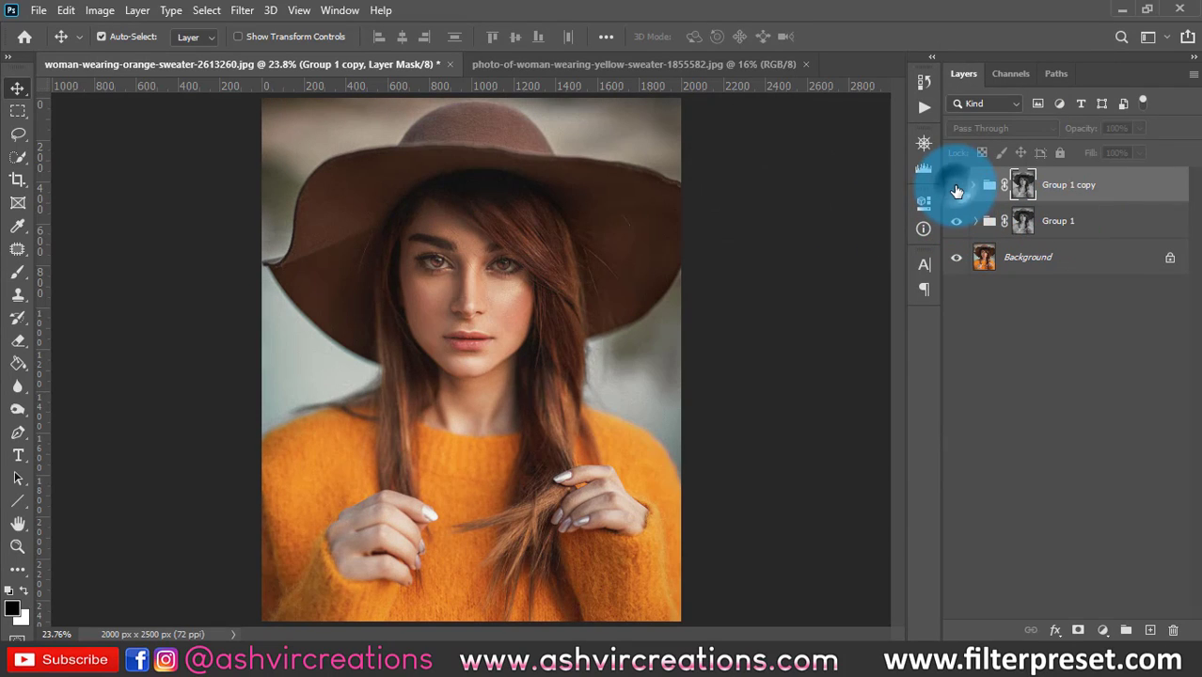
left_click(957, 187)
left_click(957, 187)
left_click(959, 188)
left_click(958, 188)
left_click(957, 188)
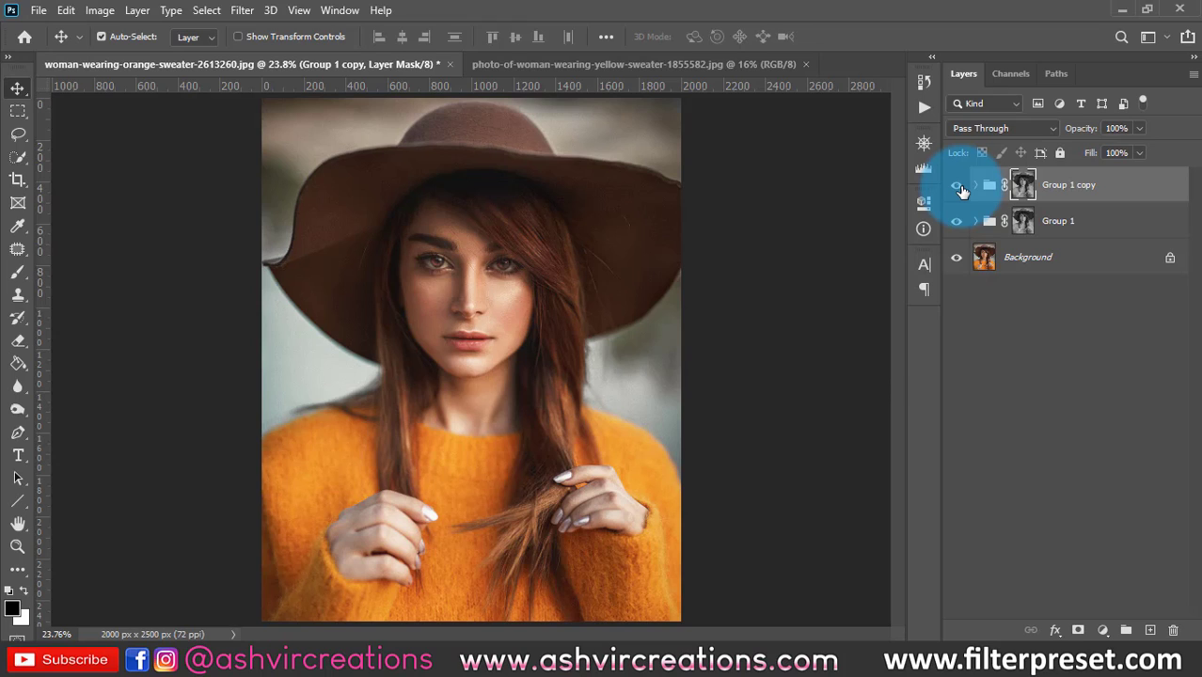
Put Group 1 and its copy into one new group, and toggle that group's visibility to compare before and after
left_click(1060, 224, "shift")
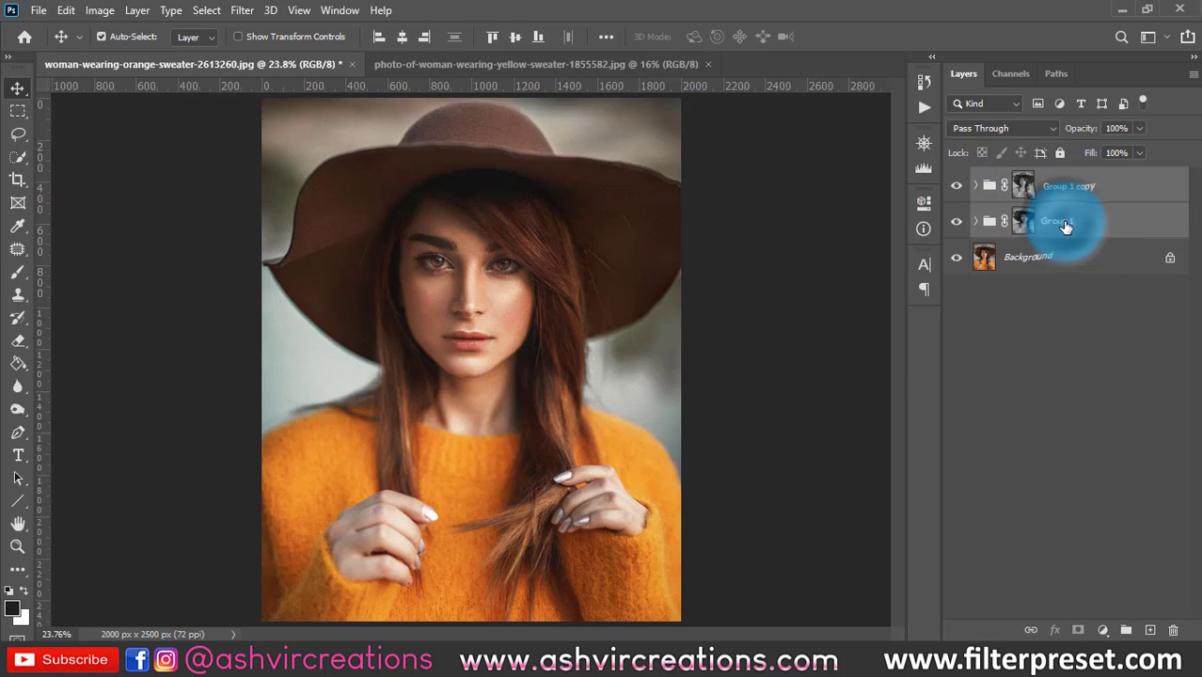
key("ctrl+g")
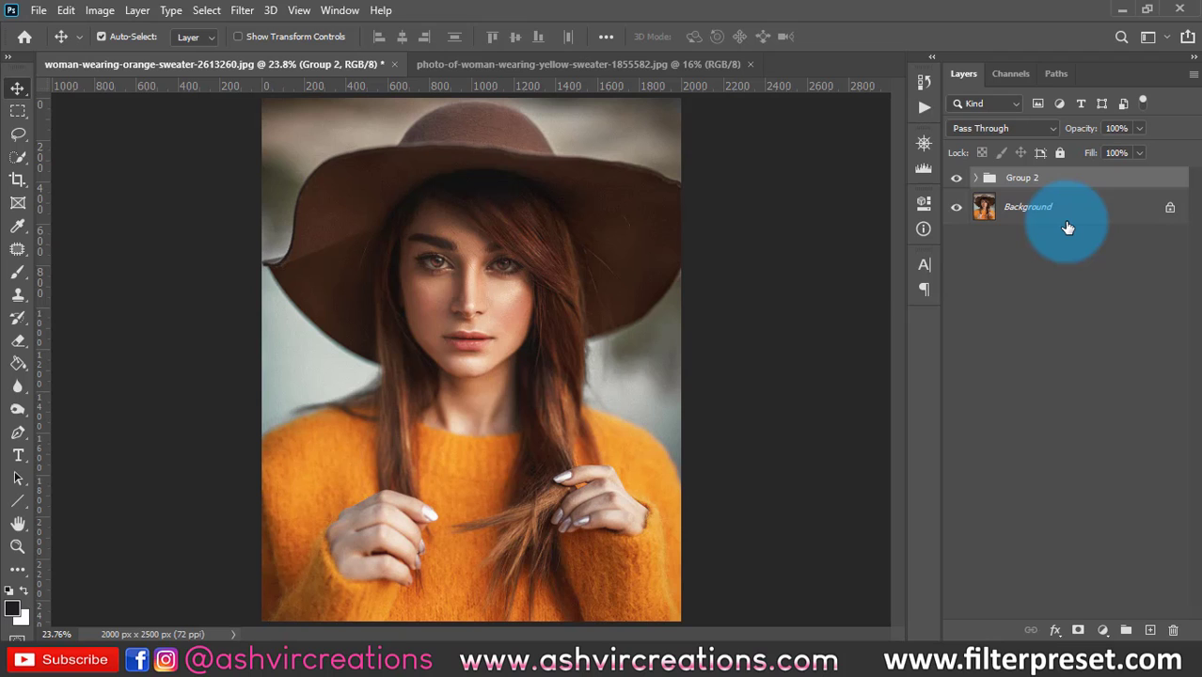
left_click(958, 178)
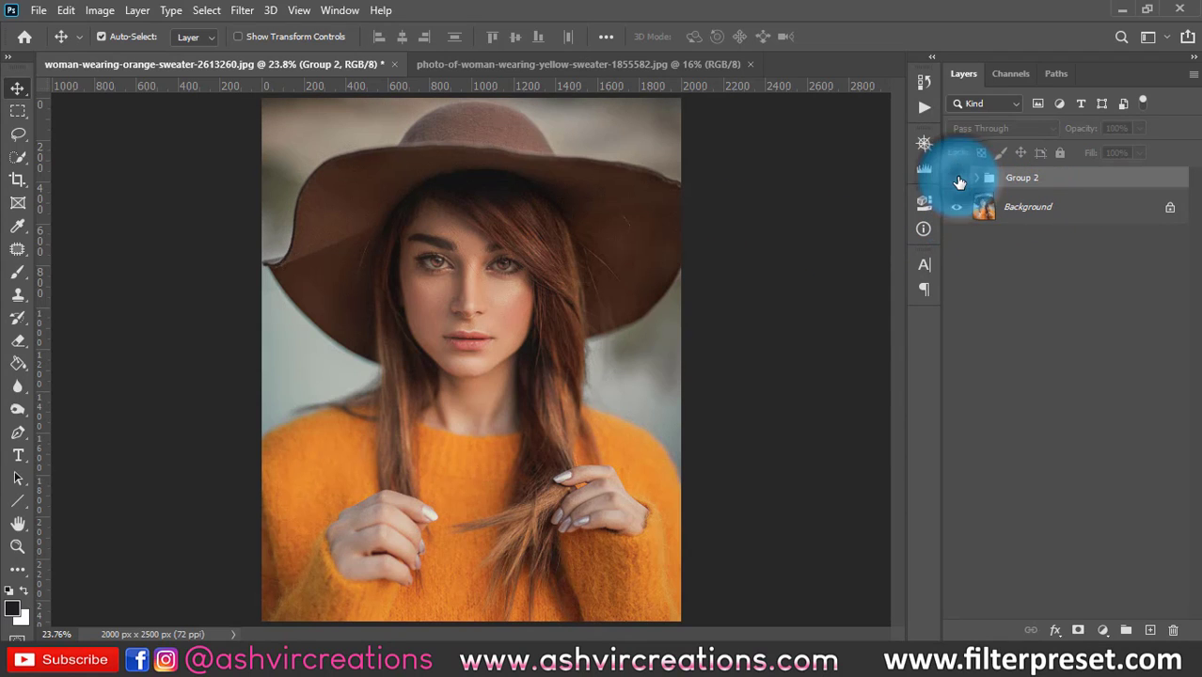
left_click(957, 179)
left_click(958, 179)
left_click(959, 180)
left_click(959, 180)
left_click(958, 179)
left_click(958, 180)
left_click(959, 179)
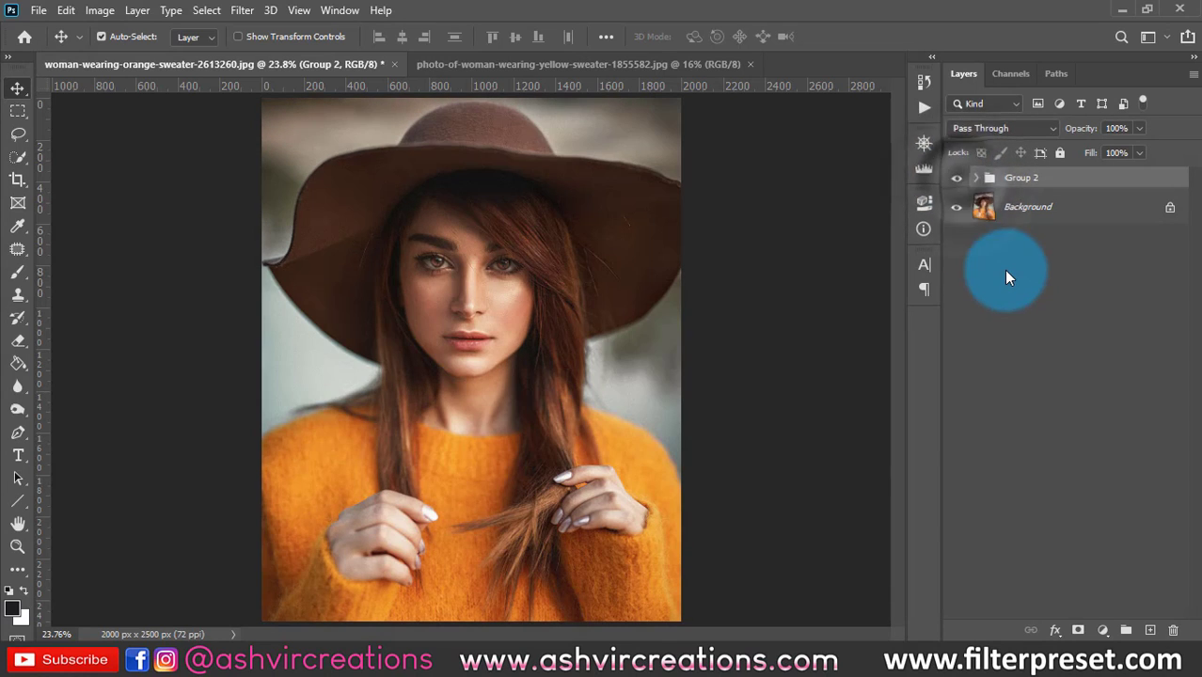
Add a layer mask to Group 2 and paint the backdrop around the woman black with a soft 900 px brush
left_click(1079, 631)
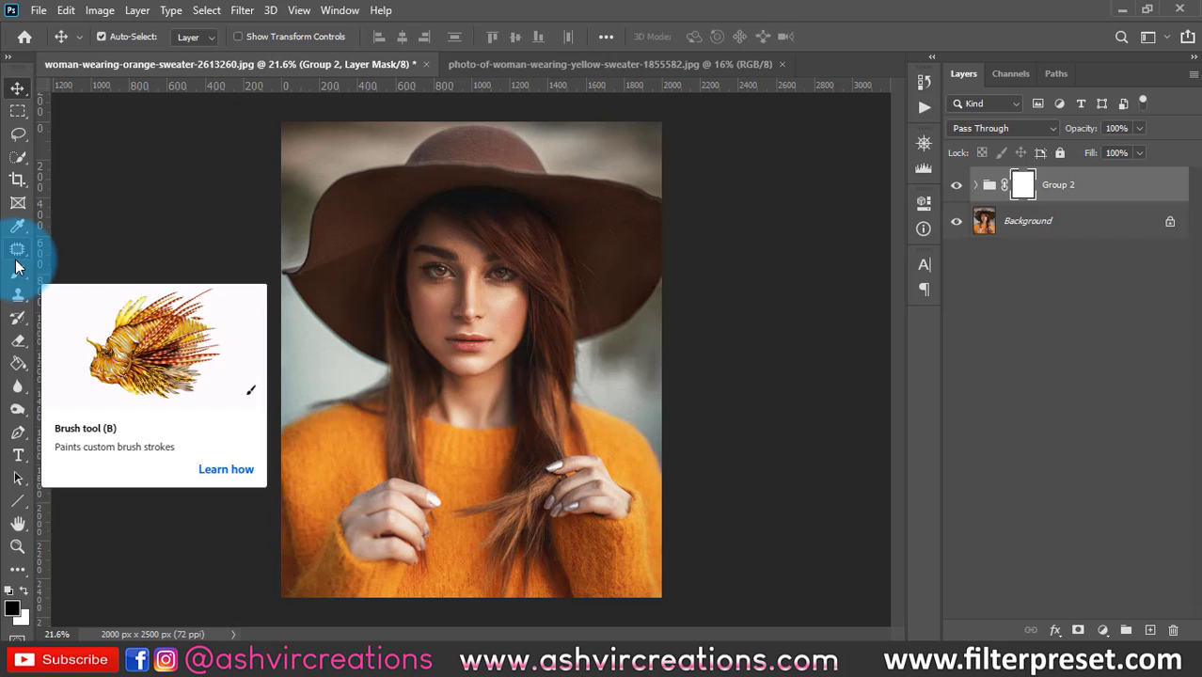
left_click(17, 272)
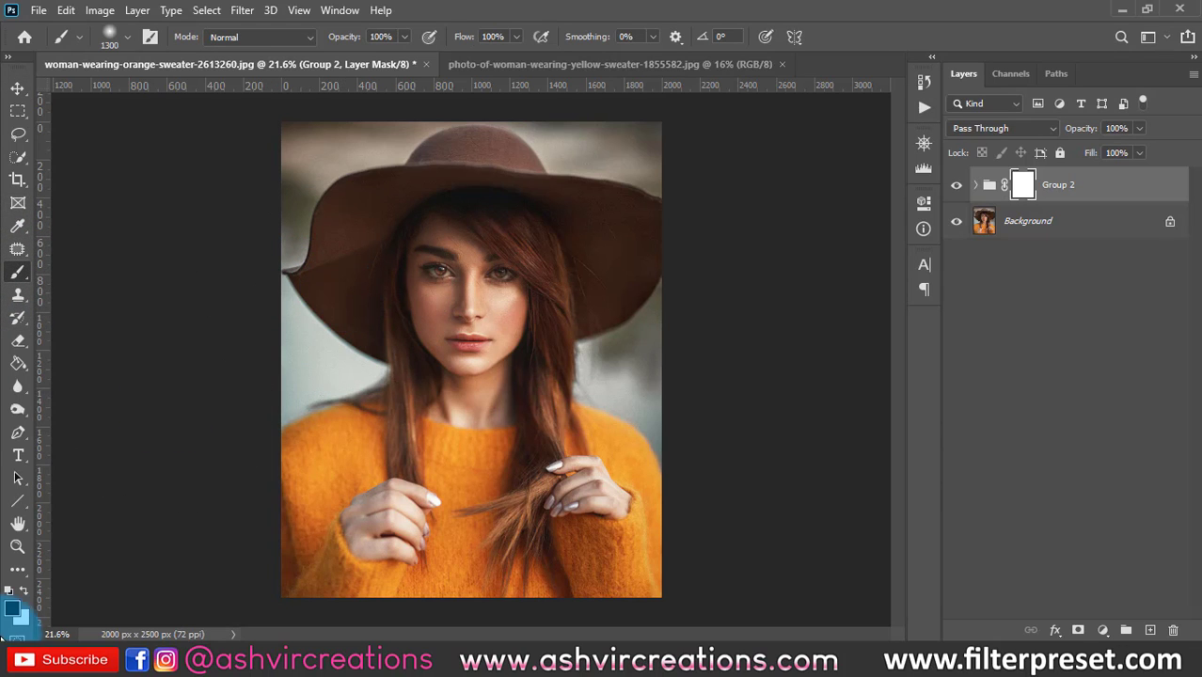
key("bracketleft")
key("bracketleft")
key("bracketleft")
key("bracketleft")
key("bracketleft")
key("bracketleft")
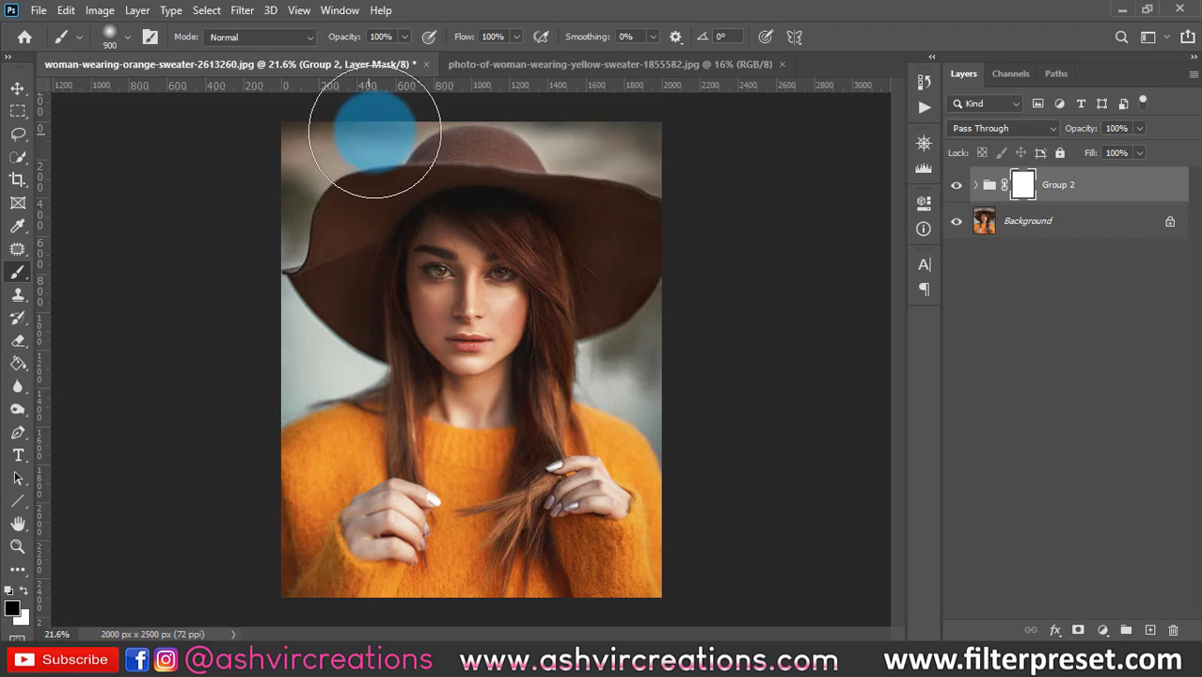
mouse_move(277, 295)
left_mouse_down()
mouse_move(327, 365)
mouse_move(302, 369)
mouse_move(681, 127)
mouse_move(554, 123)
mouse_move(666, 161)
left_mouse_up()
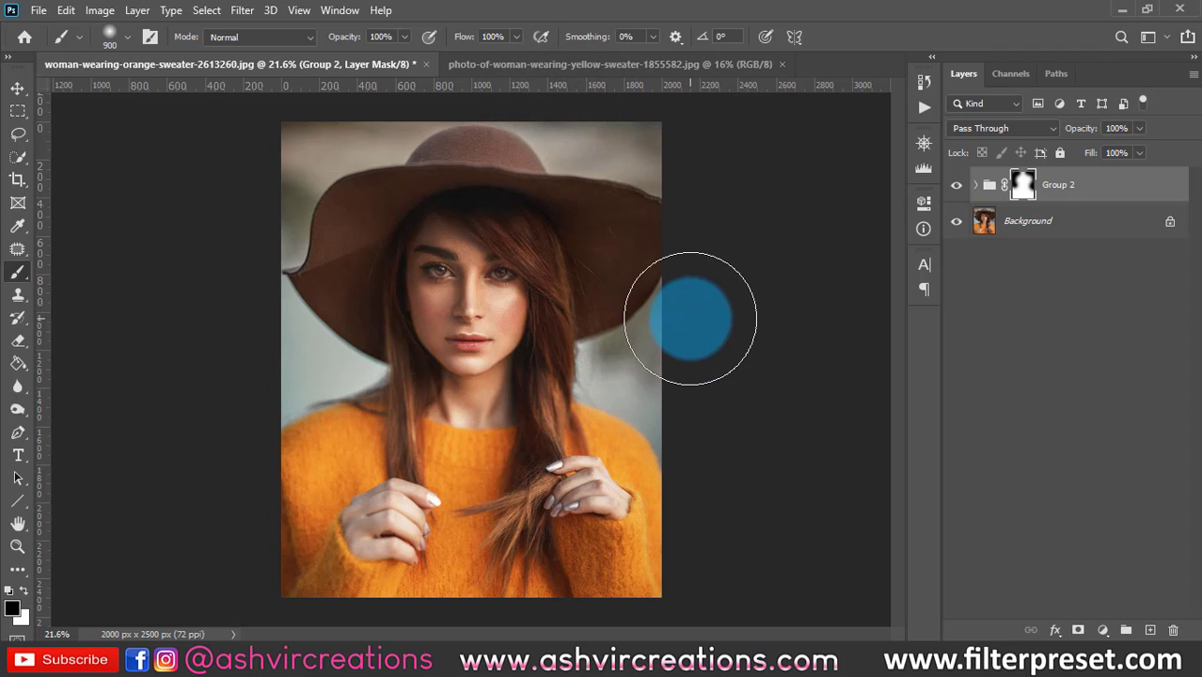
Compare the portrait with the masked Group 2 hidden and shown, both at full view and closer up
left_click(999, 190)
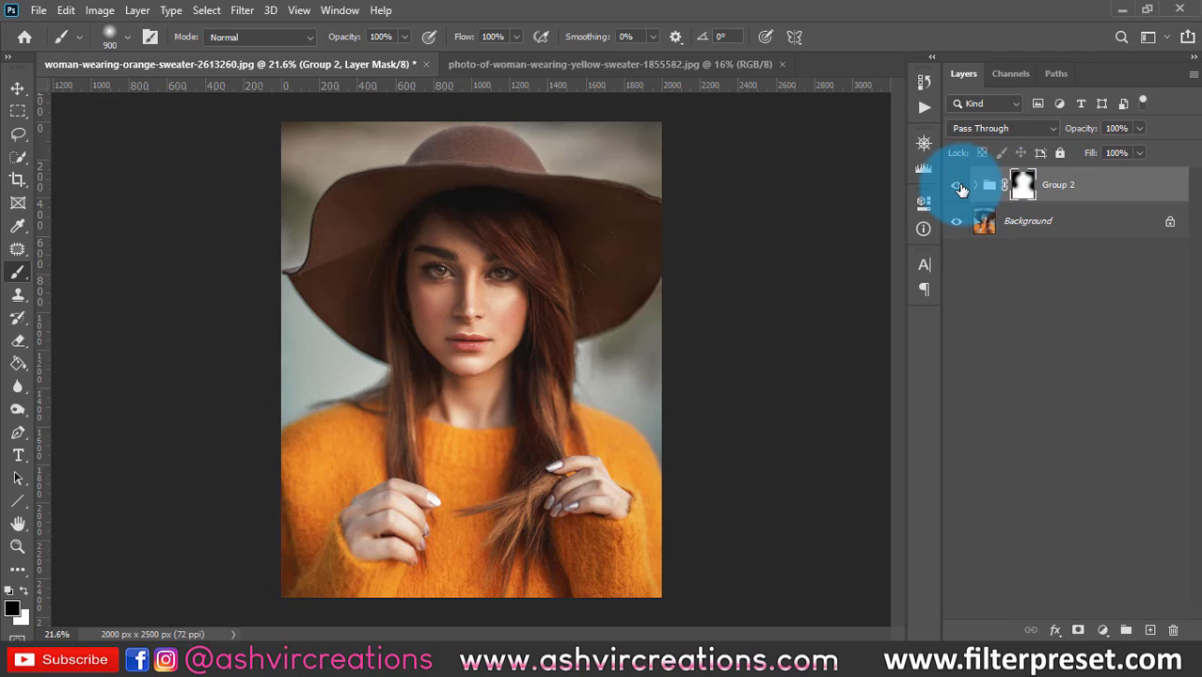
left_click(959, 188)
left_click(959, 188)
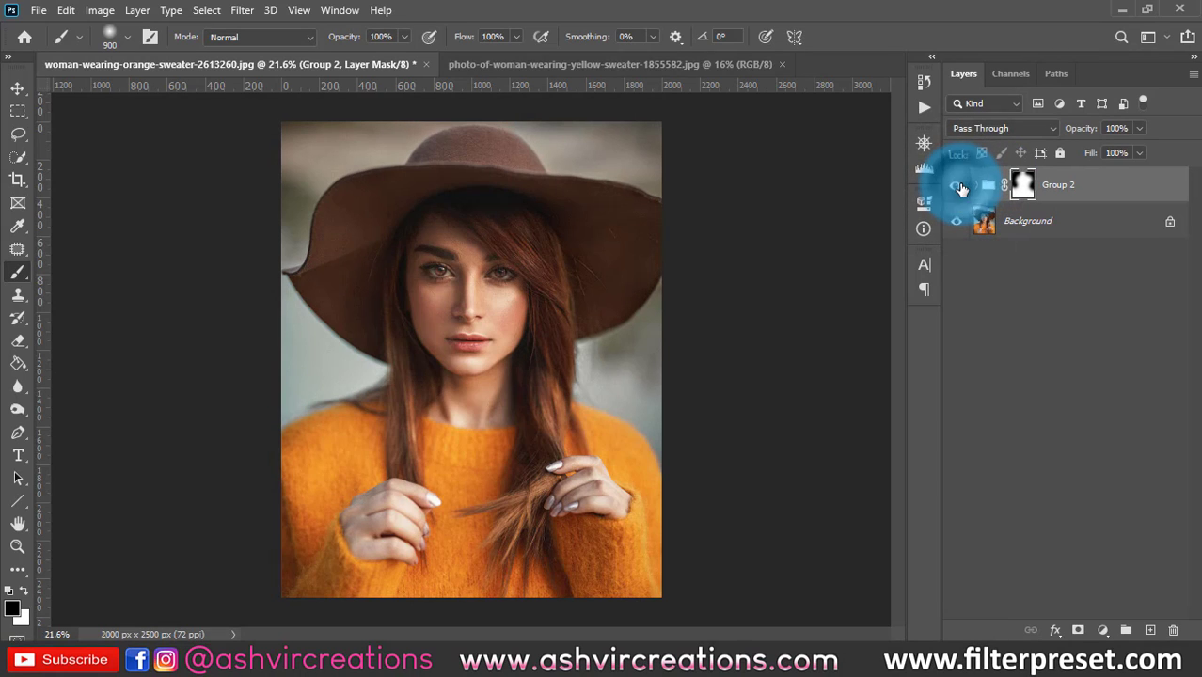
left_click(959, 189)
scroll(550, 227, "up", 1)
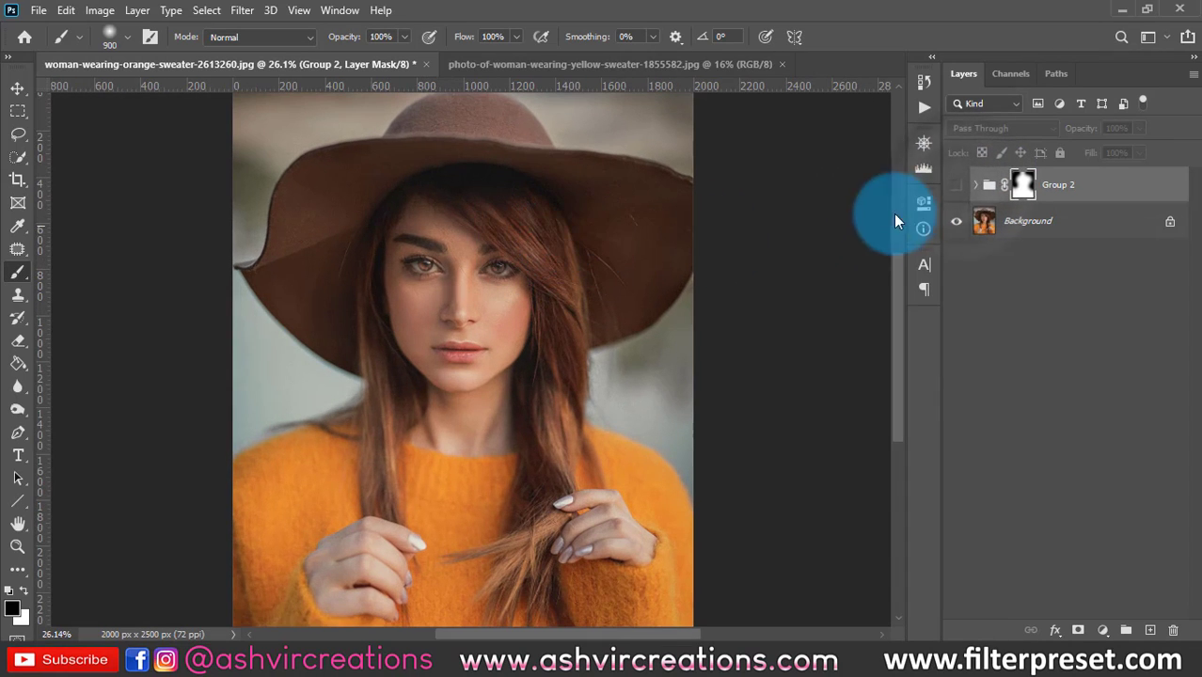
left_click(959, 187)
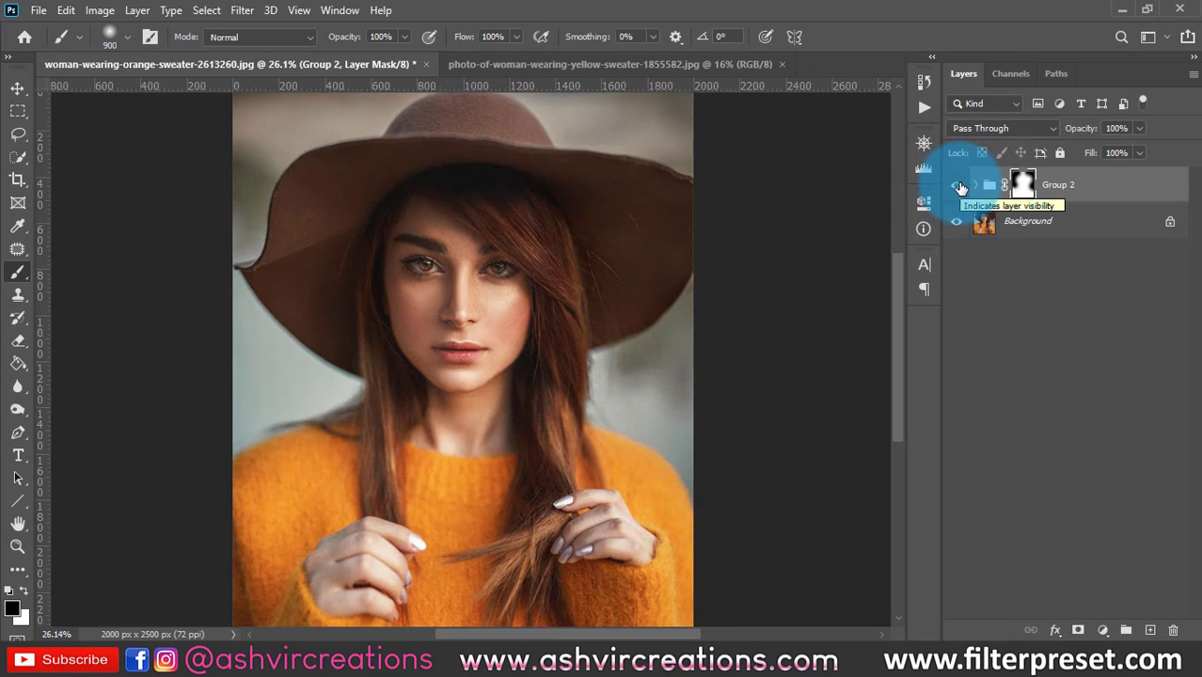
left_click(958, 188)
left_click(957, 188)
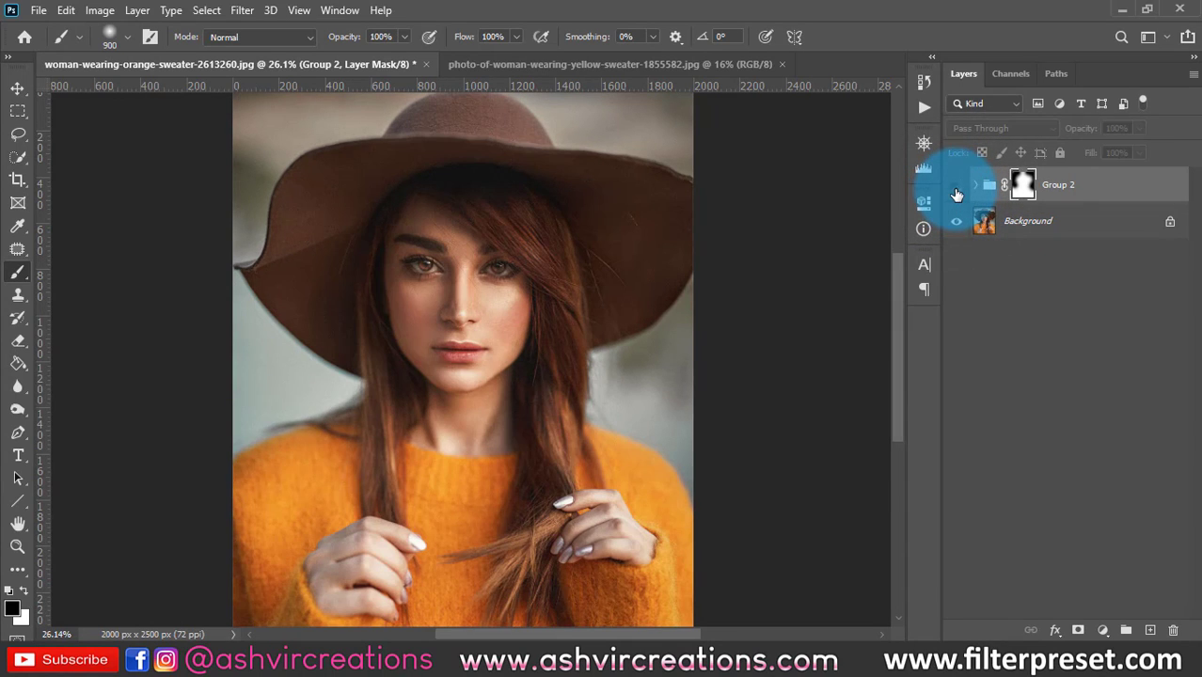
left_click(954, 189)
left_click(957, 189)
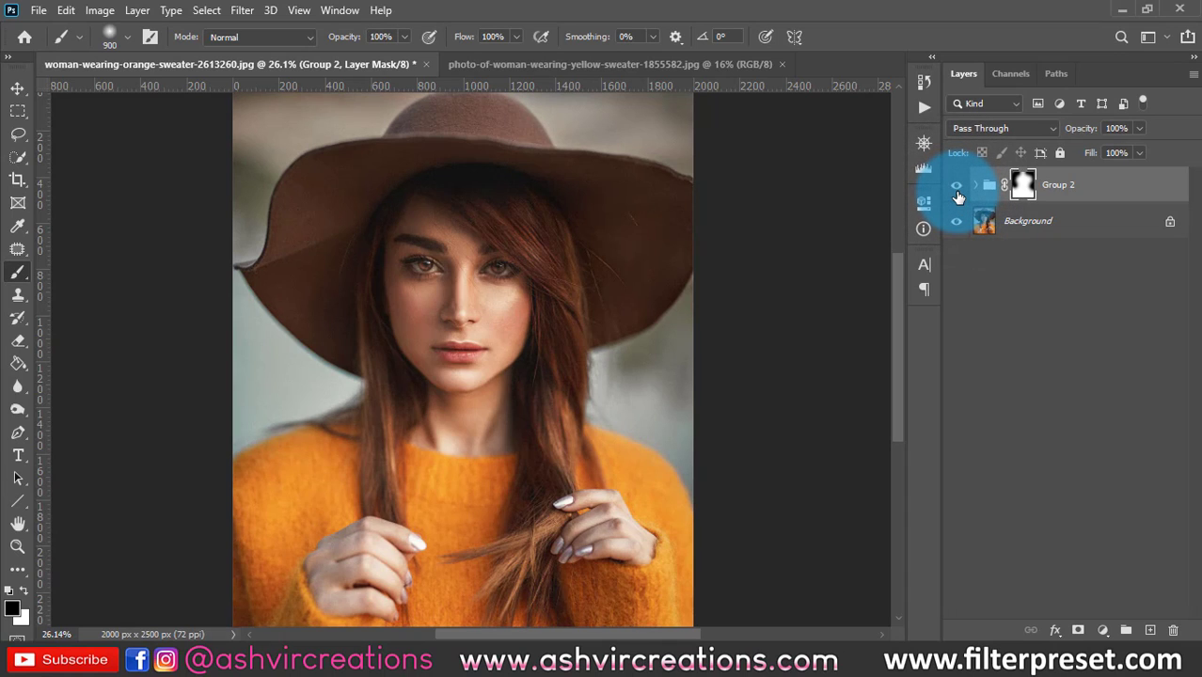
key("v")
scroll(726, 282, "down", 1)
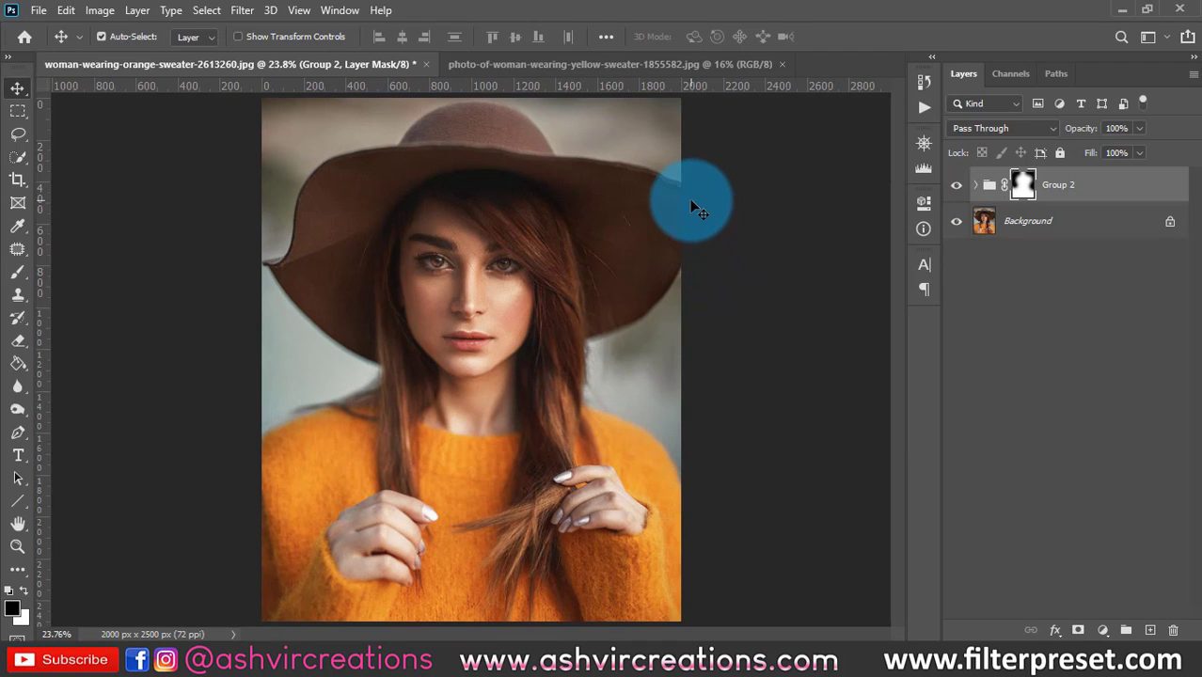
Switch to the yellow-sweater photo, duplicate its Background layer and name the copy "dodge"
left_click(678, 62)
scroll(597, 218, "down", 1)
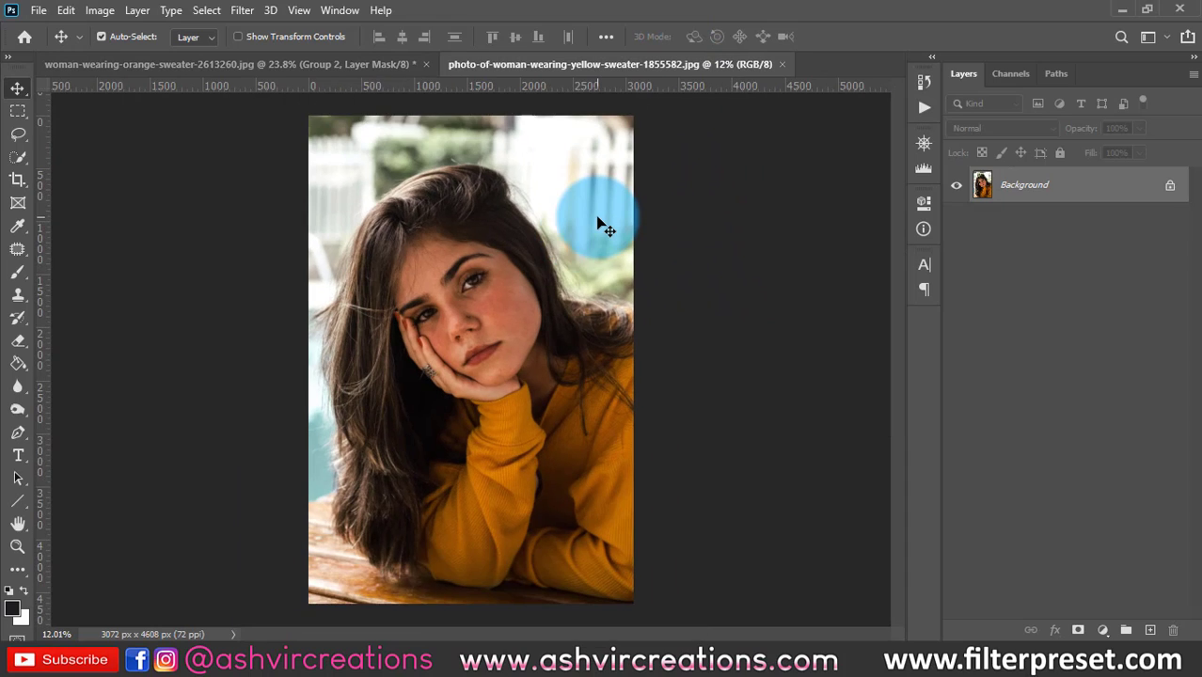
right_click(1065, 198)
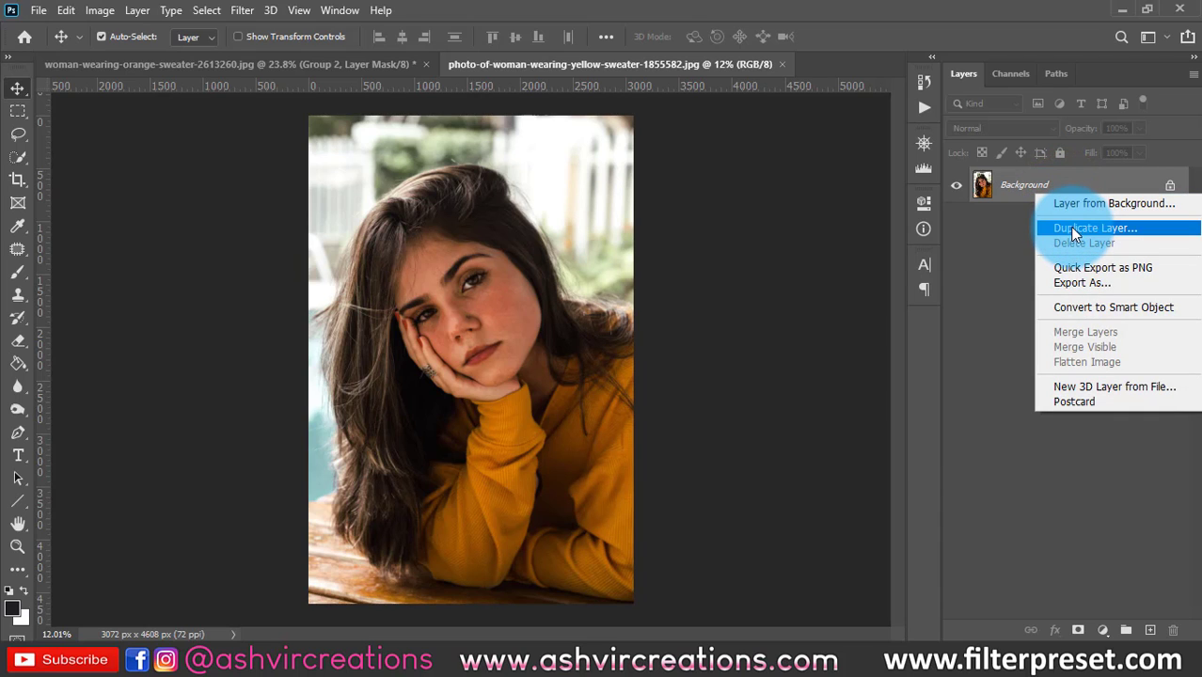
left_click(1069, 228)
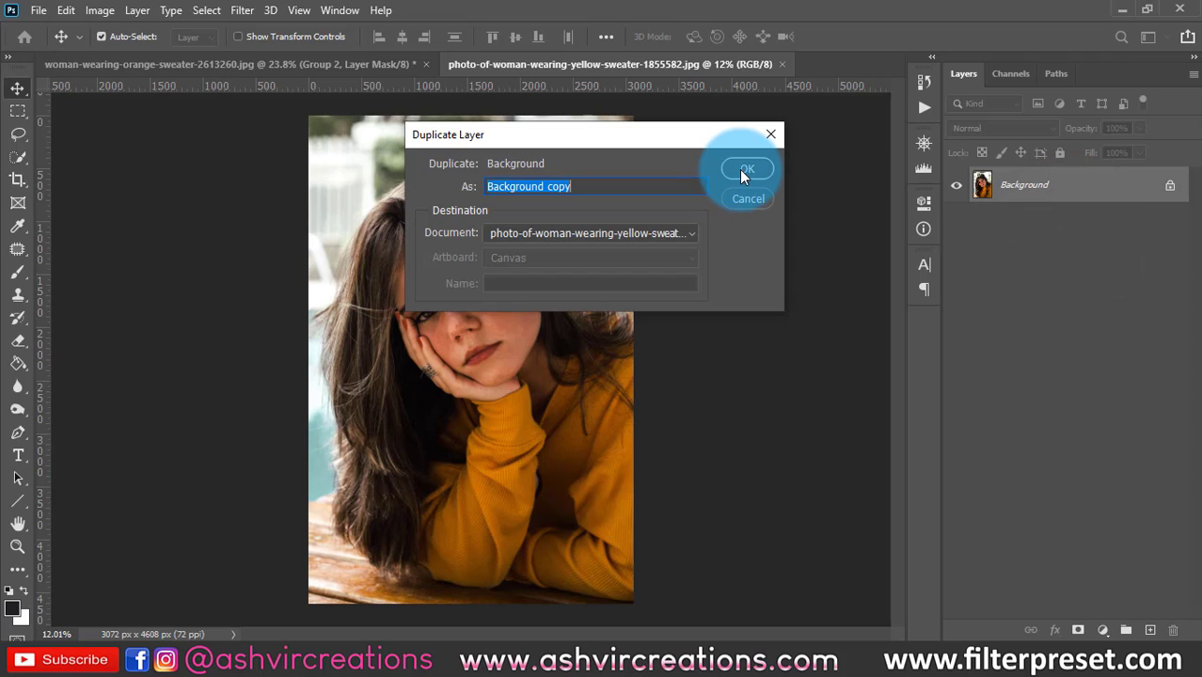
left_click(739, 168)
double_click(1060, 184)
type("dod")
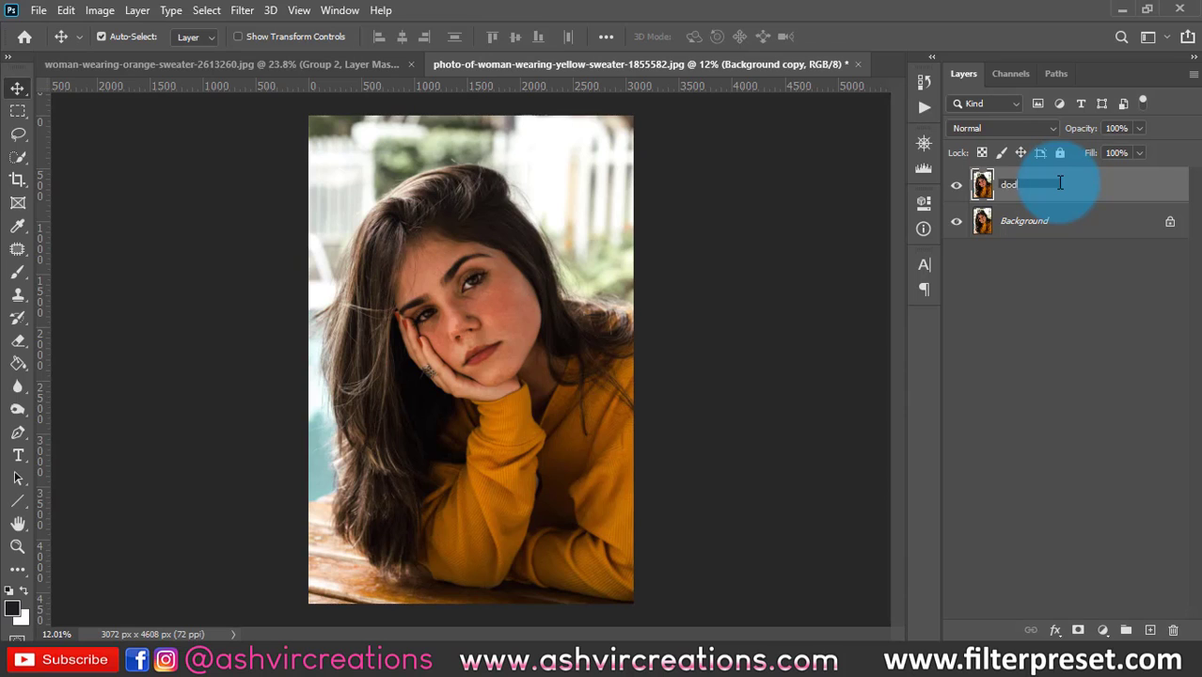
key("Return")
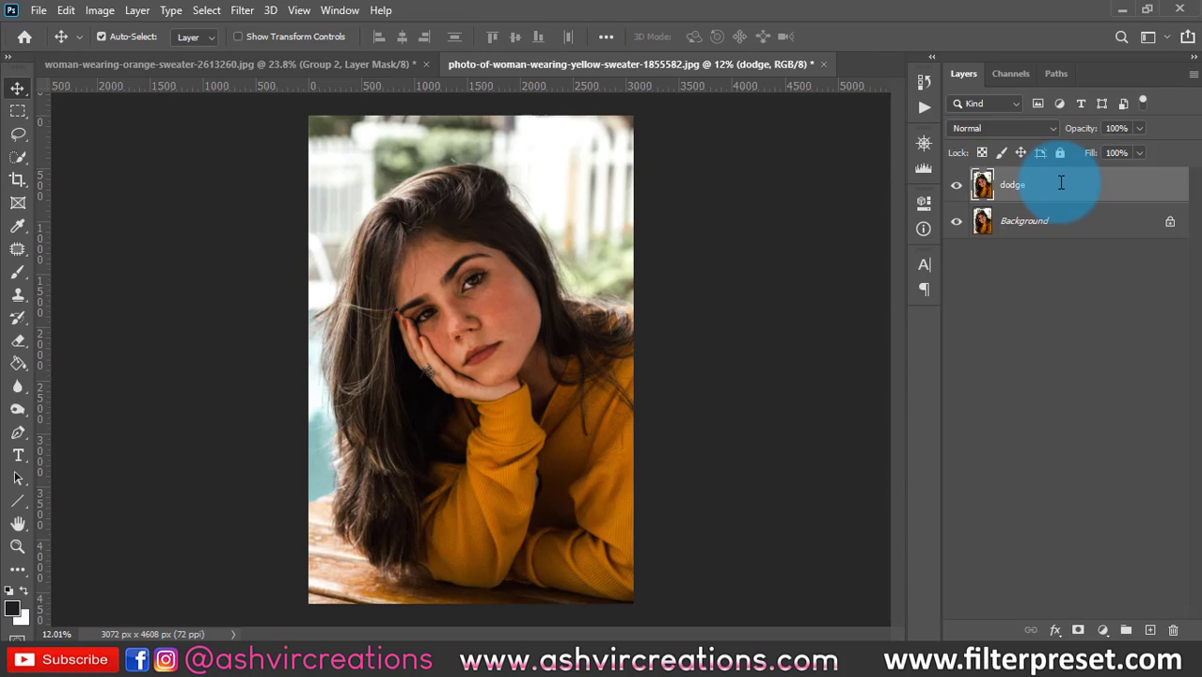
Set the dodge layer's blend mode to Screen and split its Underlying Layer shadow slider in Blend If to 0 / 217
left_click(997, 127)
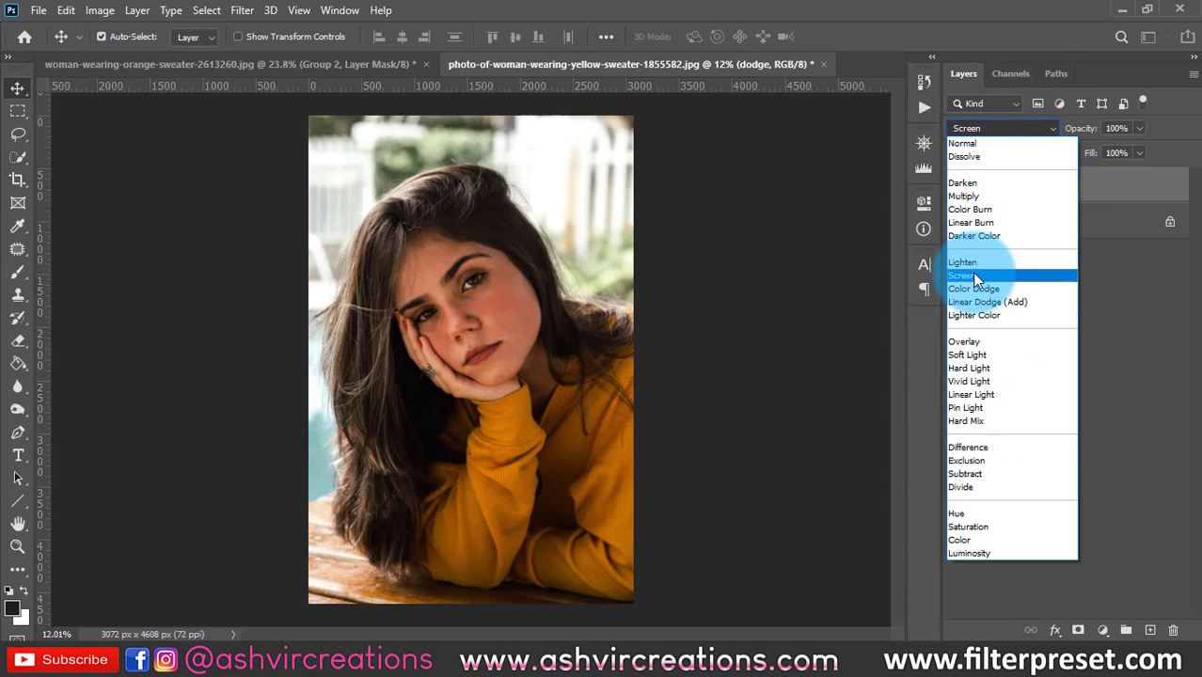
left_click(969, 274)
right_click(1074, 197)
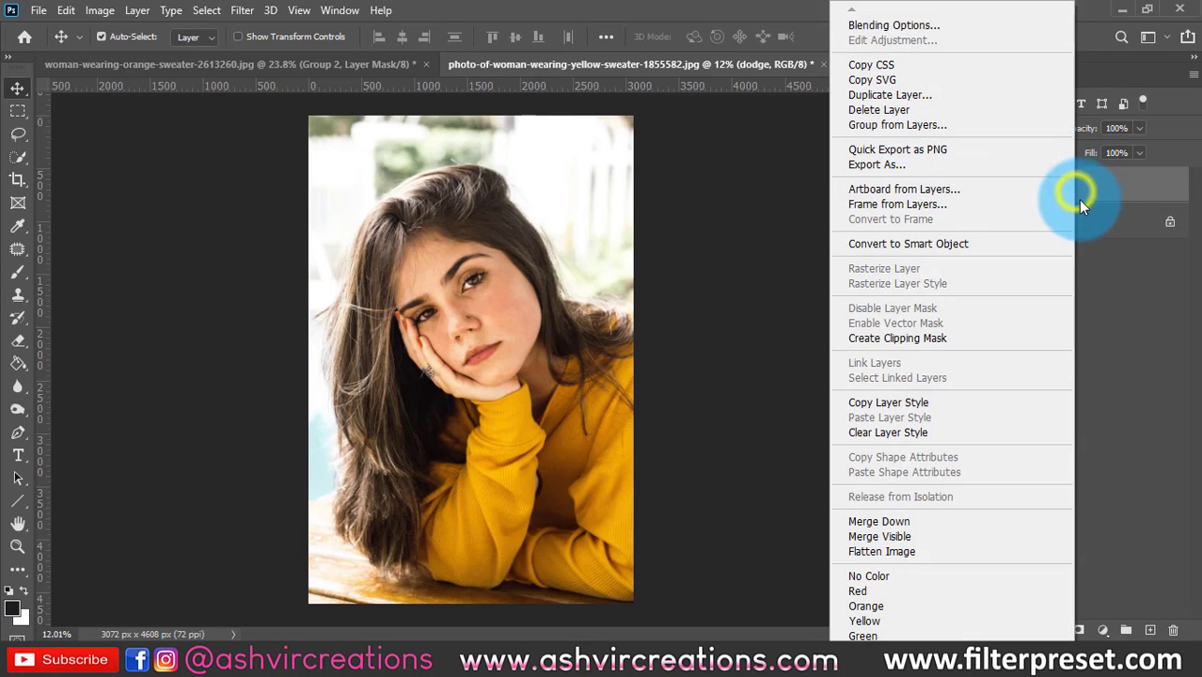
left_click(898, 25)
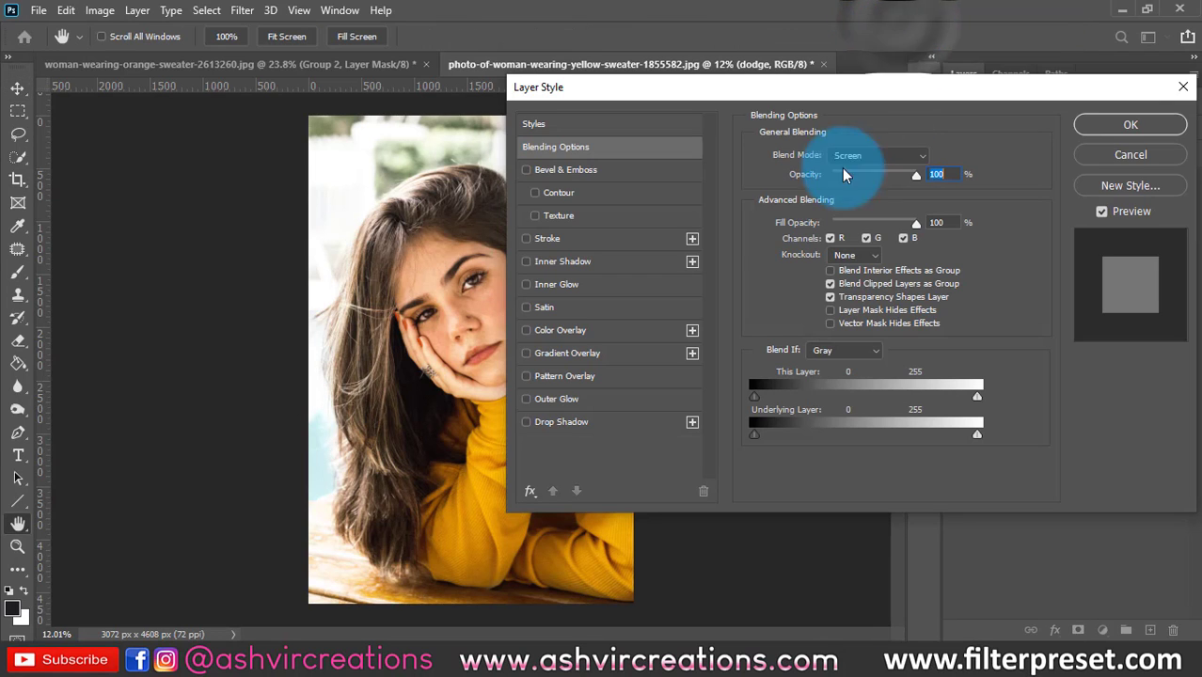
left_click_drag(831, 97, 943, 79)
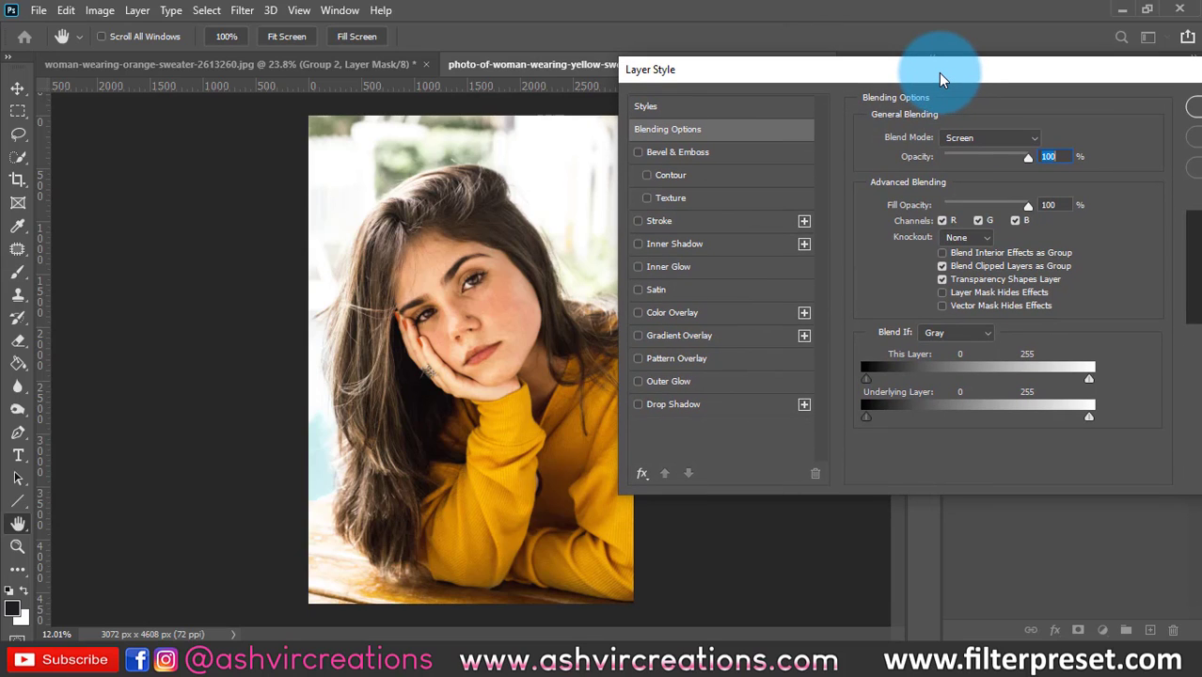
left_click_drag(941, 70, 835, 33)
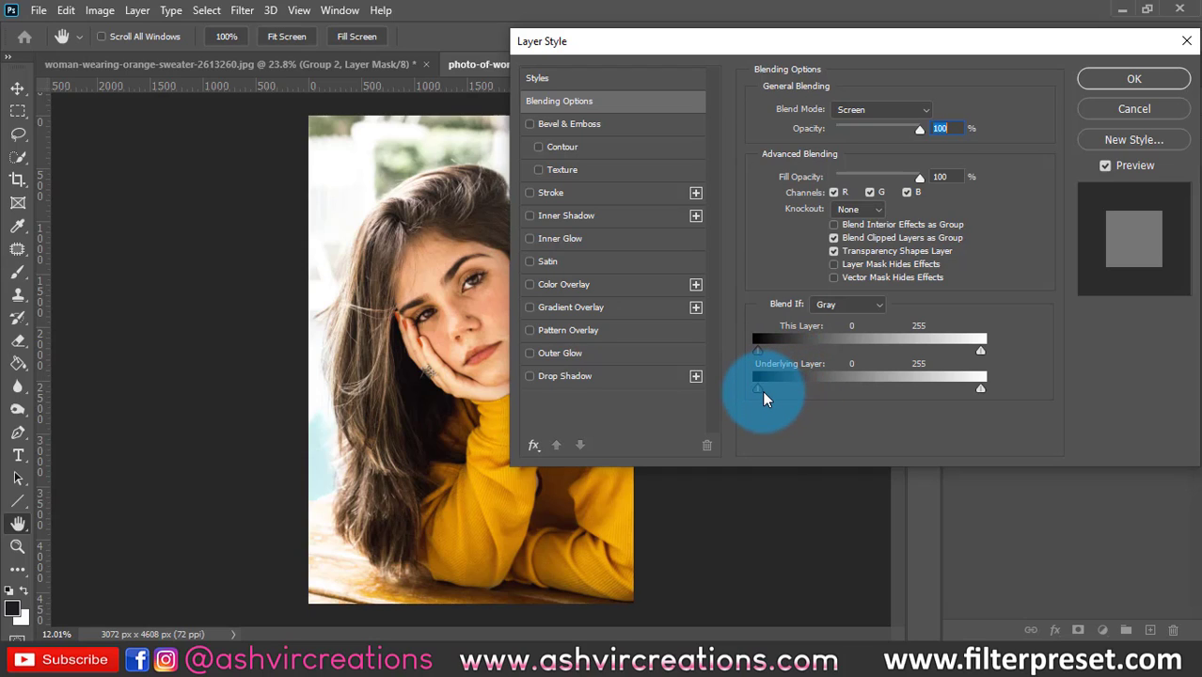
key("alt")
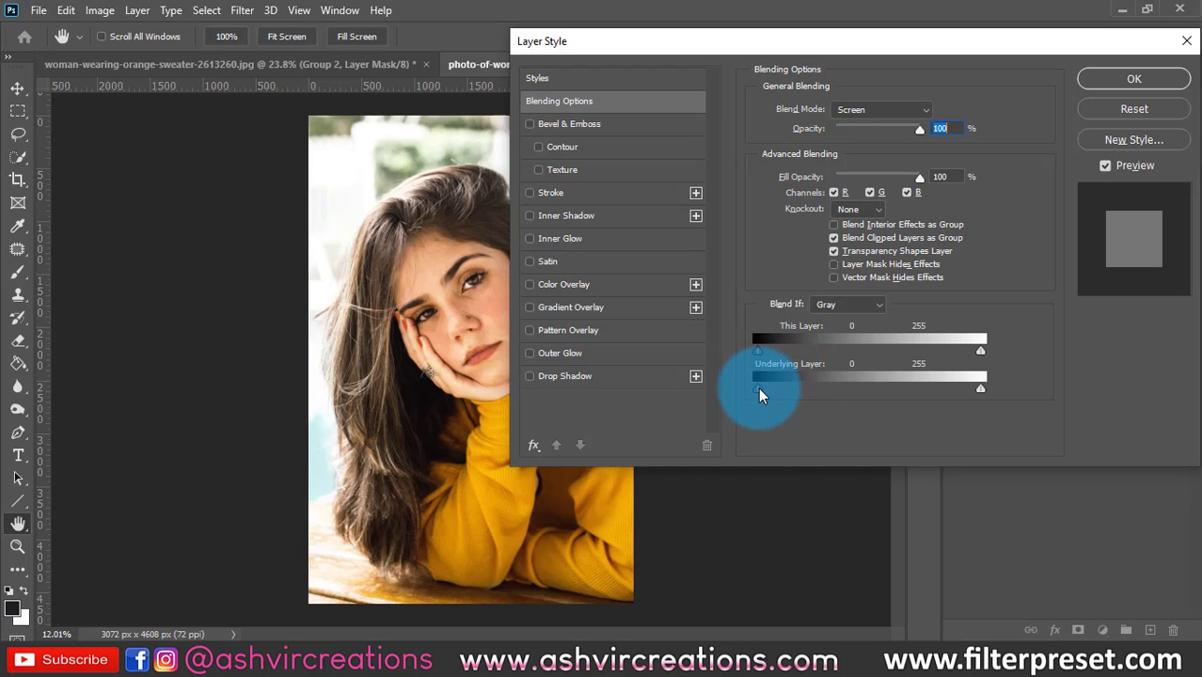
left_click_drag(758, 388, 759, 389)
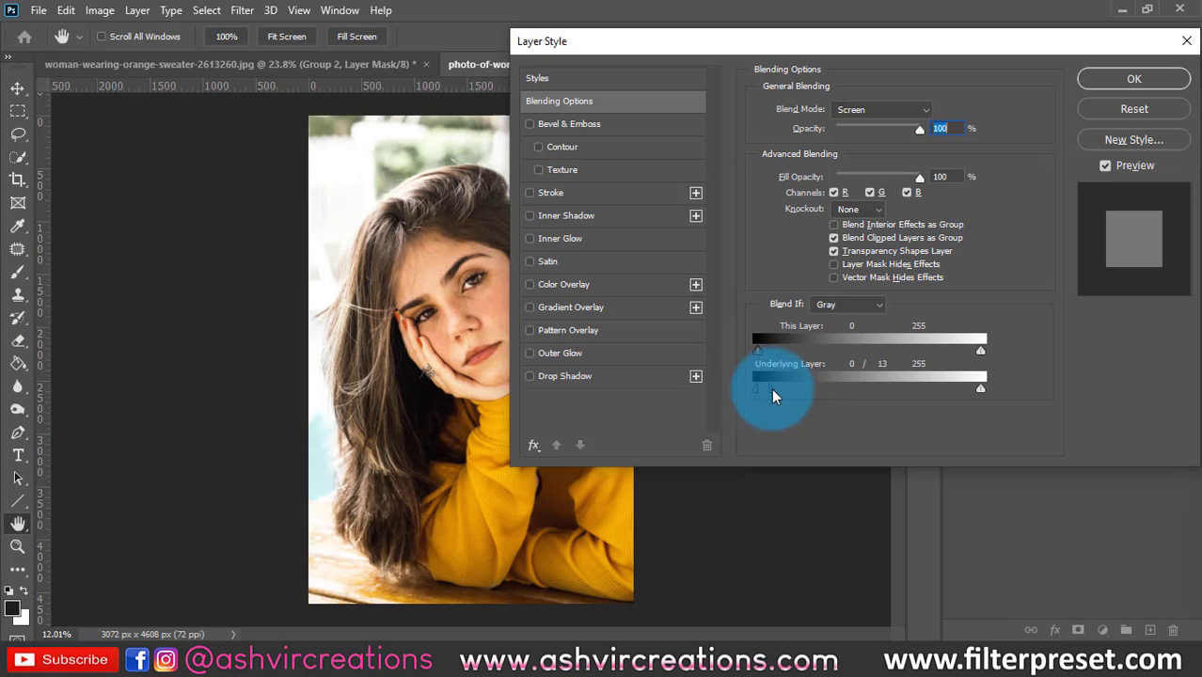
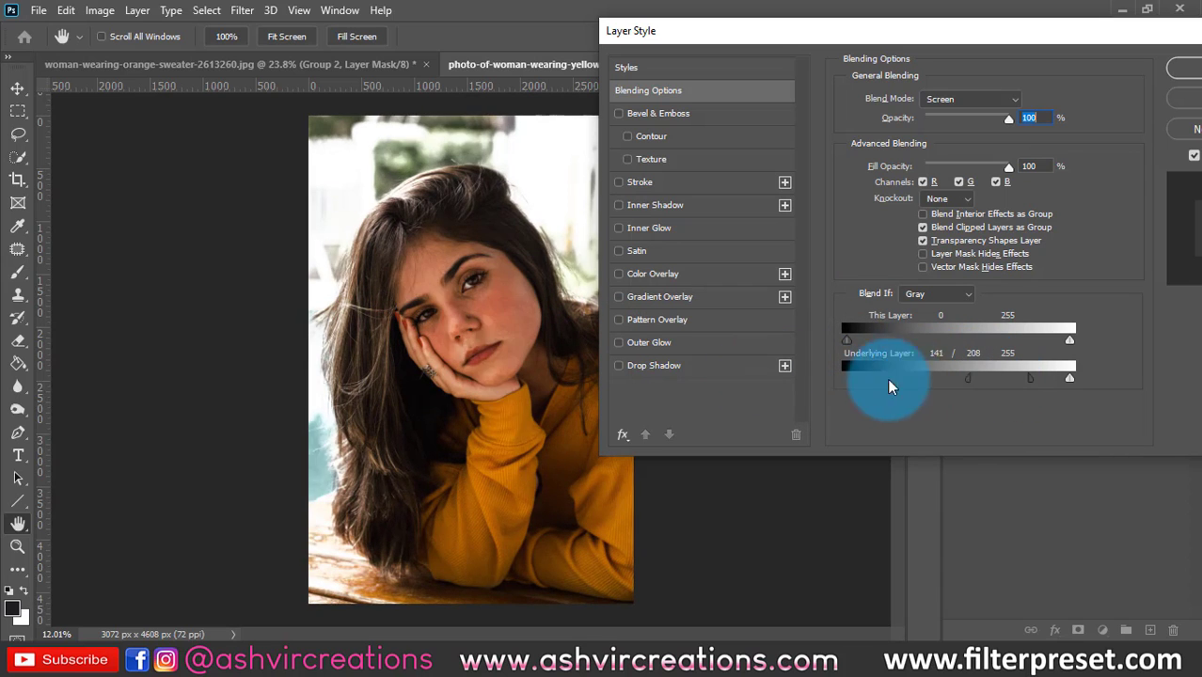
mouse_move(1027, 383)
left_mouse_down()
mouse_move(971, 376)
mouse_move(1053, 383)
mouse_move(1014, 379)
mouse_move(1039, 379)
left_mouse_up()
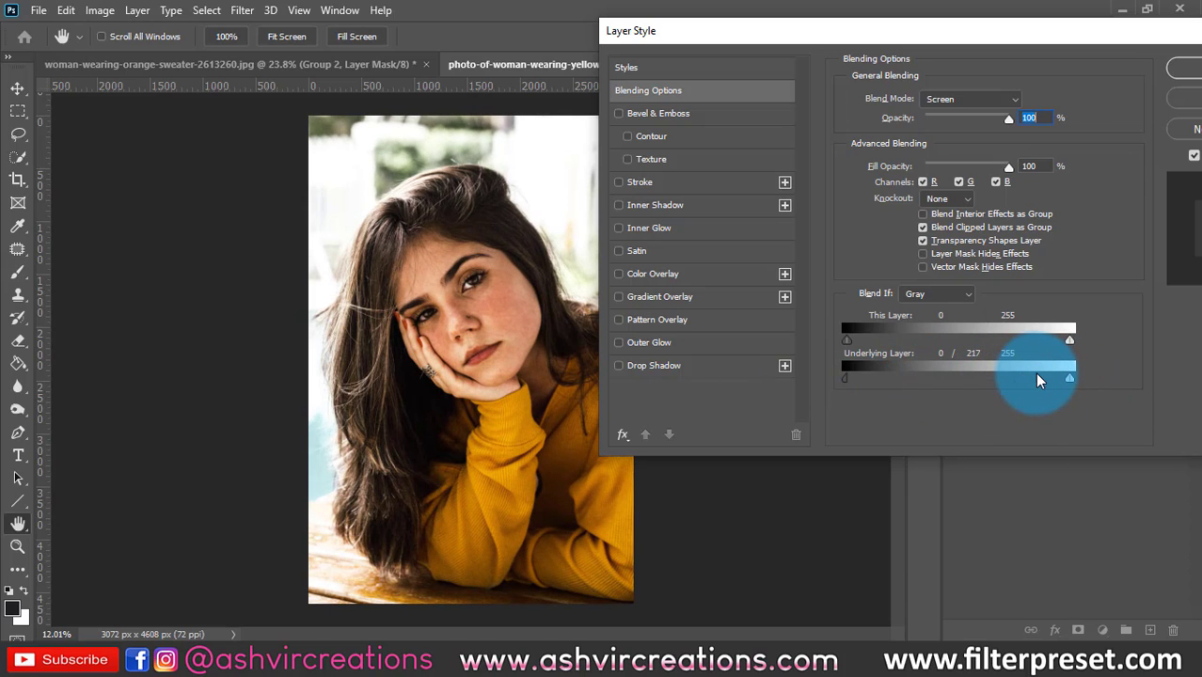
left_click(1180, 69)
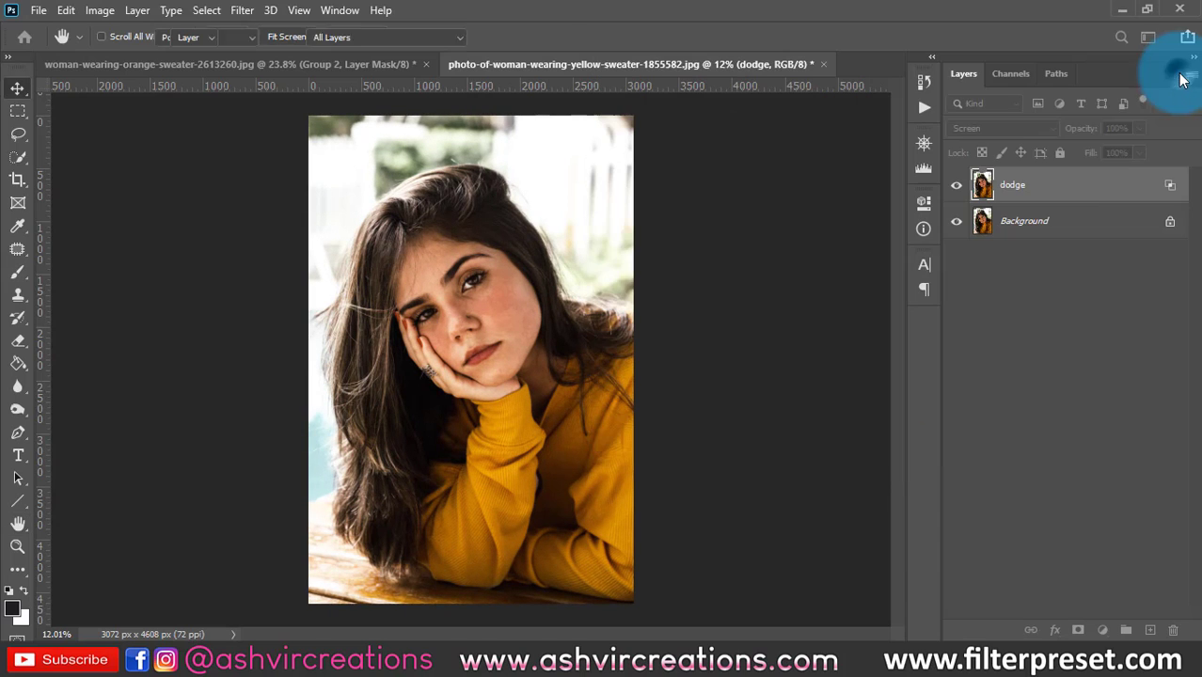
Duplicate the Background layer, name the copy "burn" and place it above the dodge layer
left_click_drag(1062, 193, 1053, 226)
left_click(1053, 226)
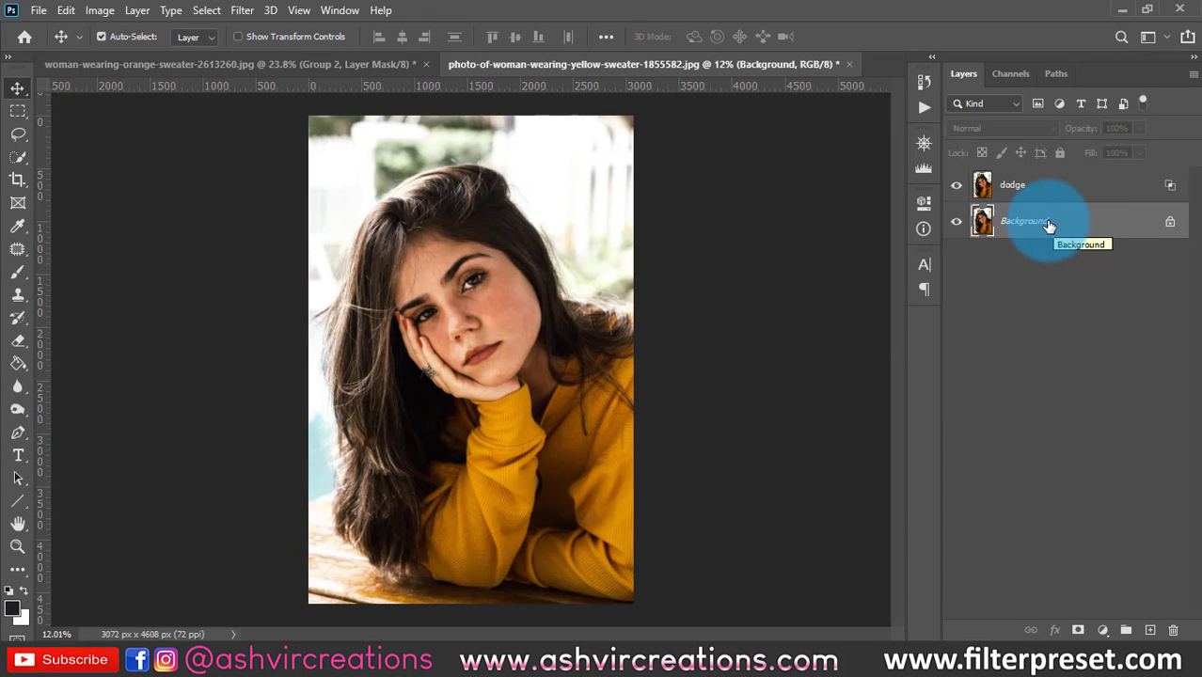
key("ctrl+j")
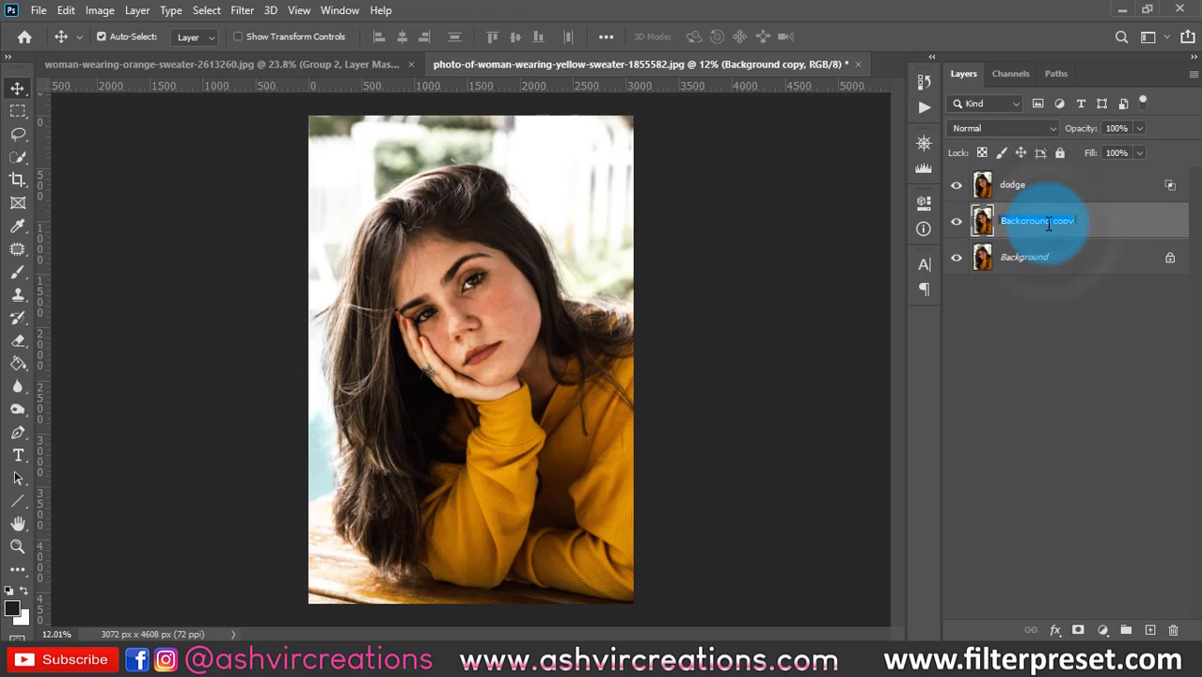
type("n")
key("Return")
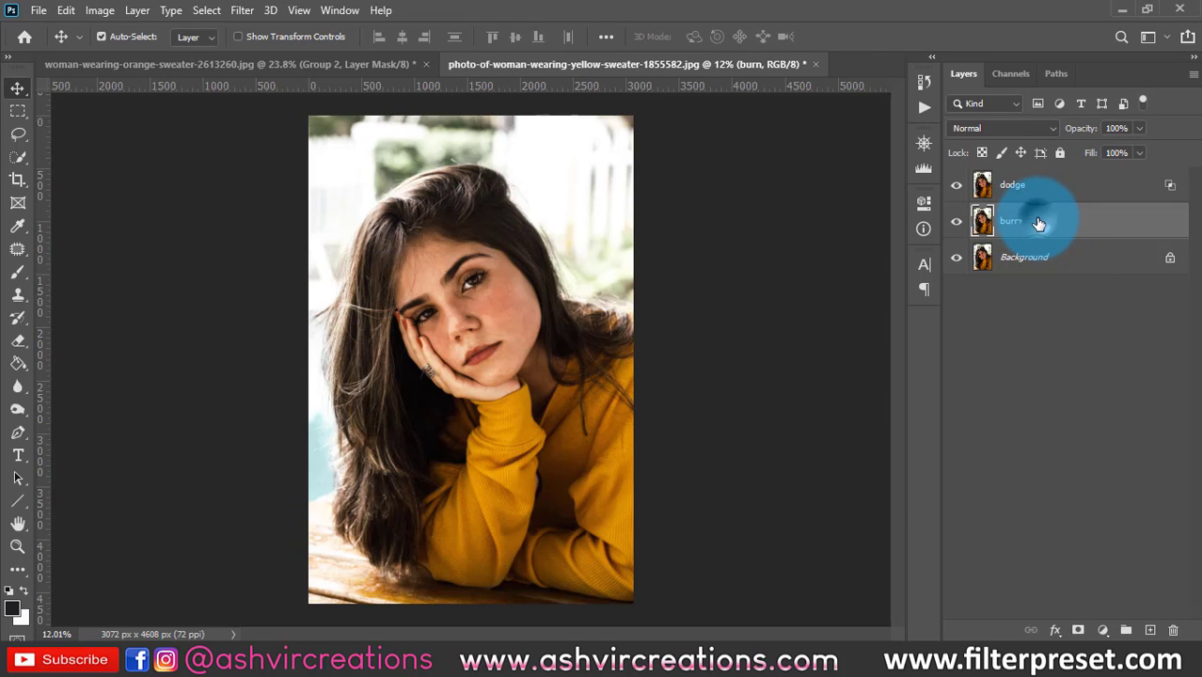
left_click_drag(1038, 223, 1042, 179)
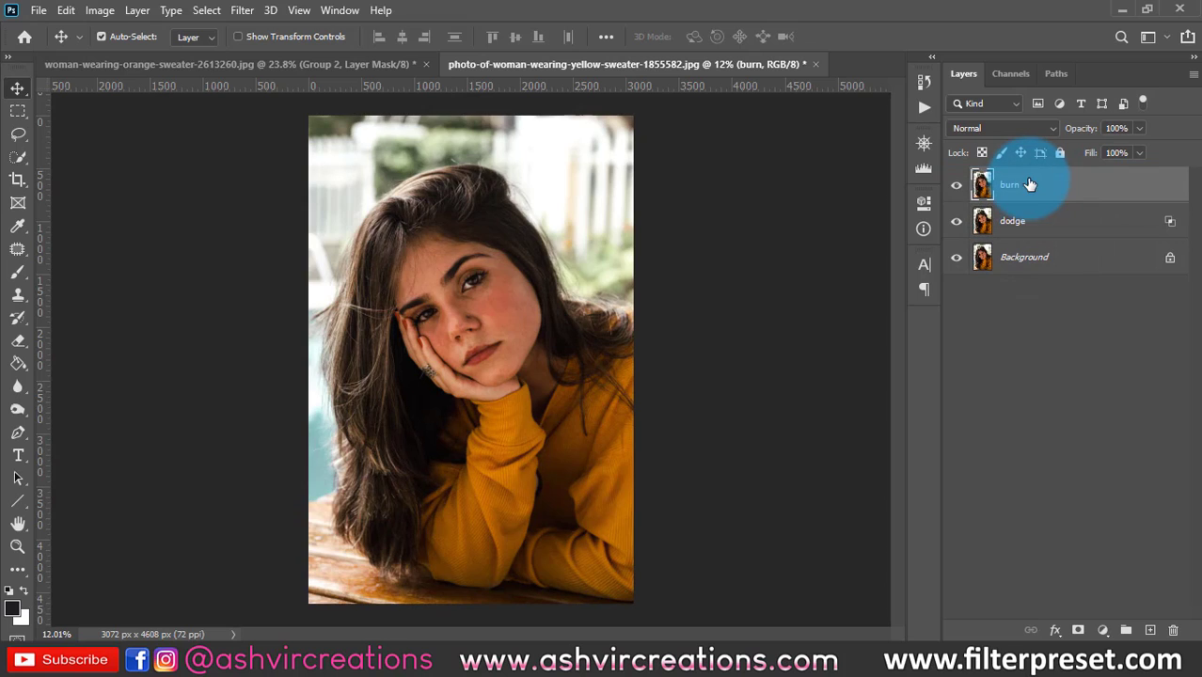
Set the burn layer's blend mode to Multiply and split its Underlying Layer highlight slider in Blend If far toward the shadows
left_click(988, 128)
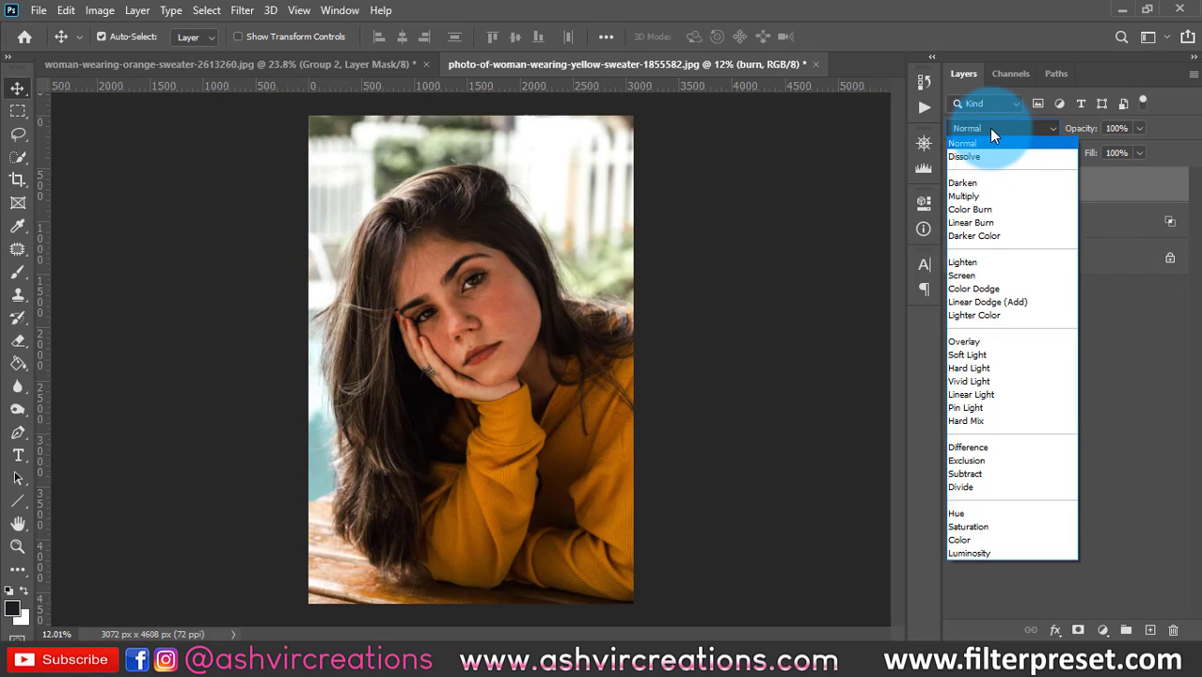
left_click(989, 195)
right_click(1102, 184)
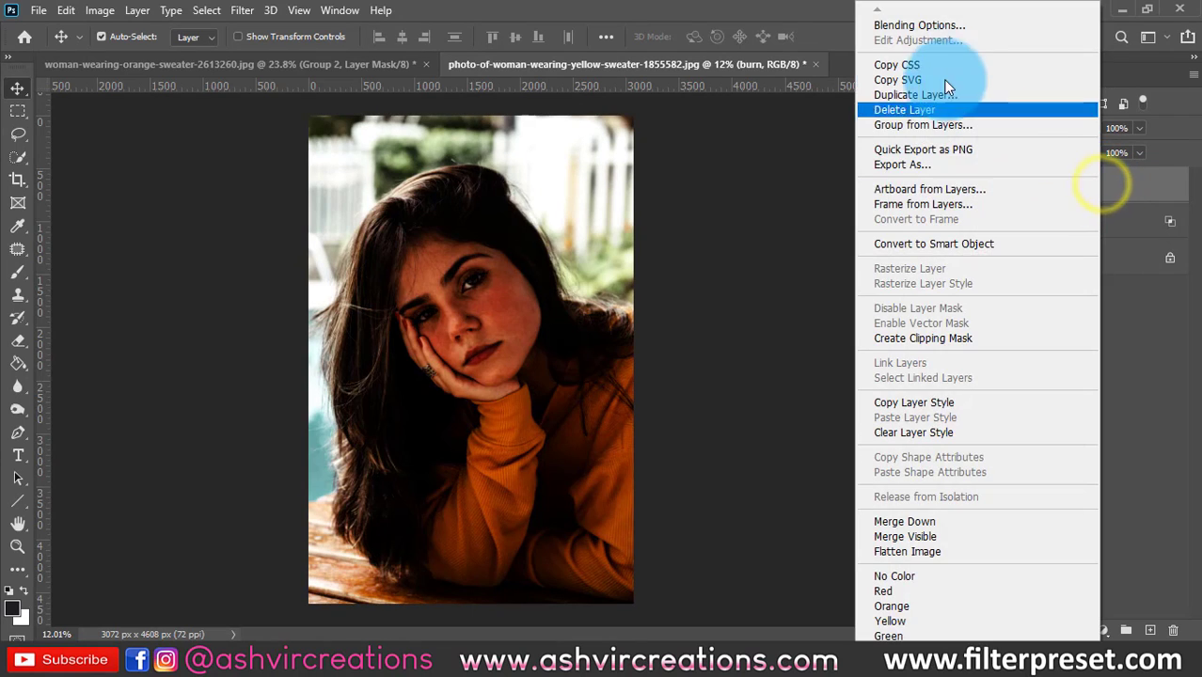
left_click(914, 26)
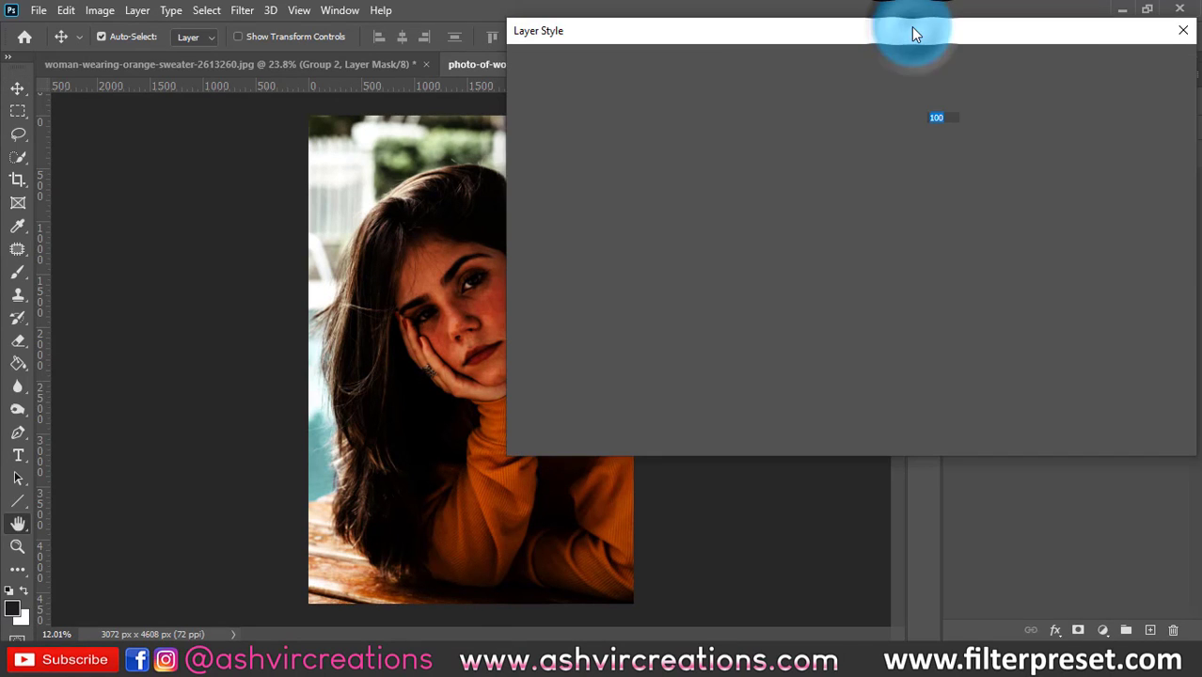
left_click_drag(916, 33, 968, 43)
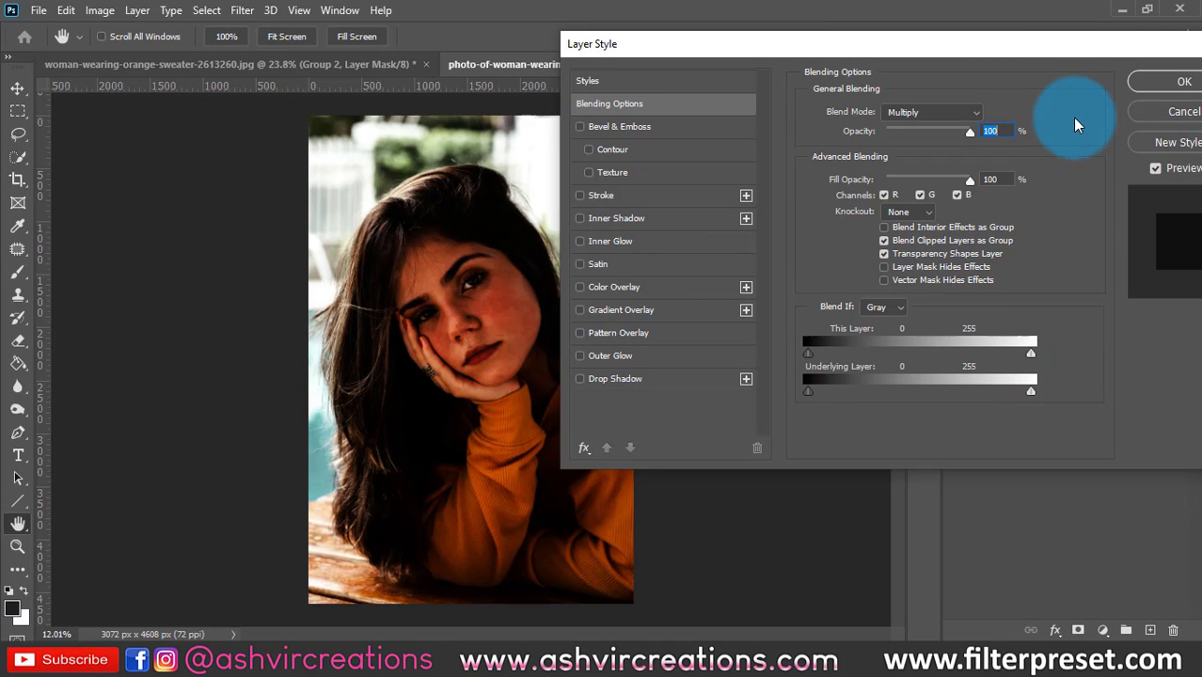
left_click_drag(1073, 45, 1056, 87)
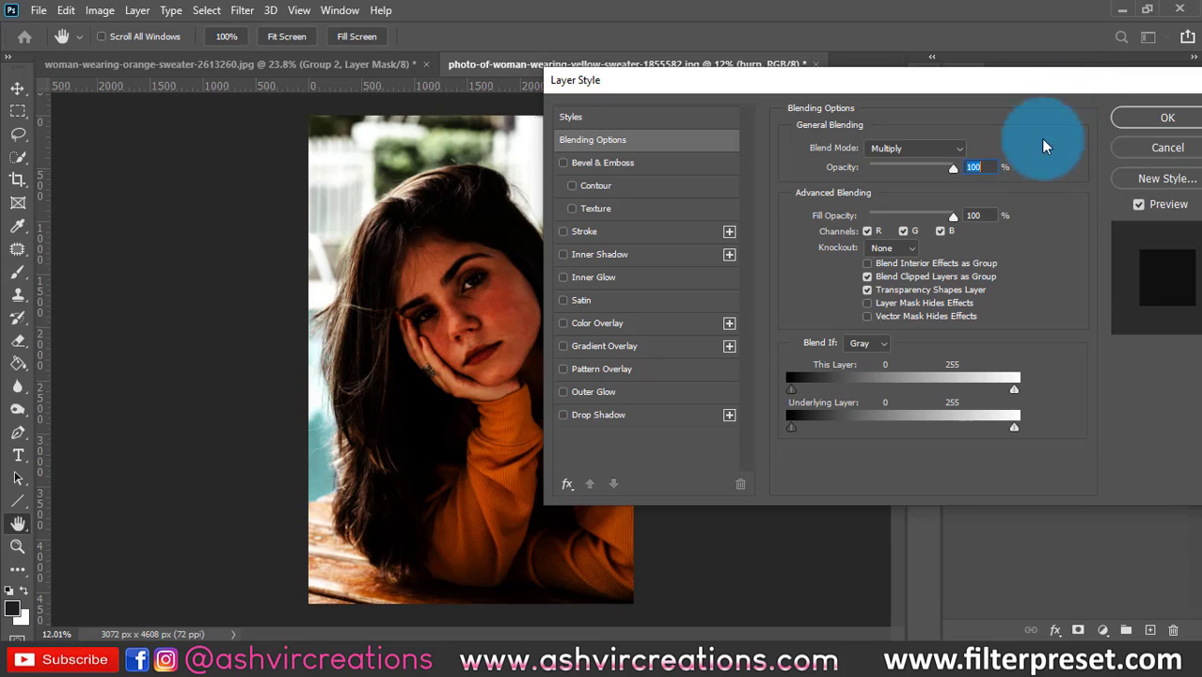
left_click(1023, 429)
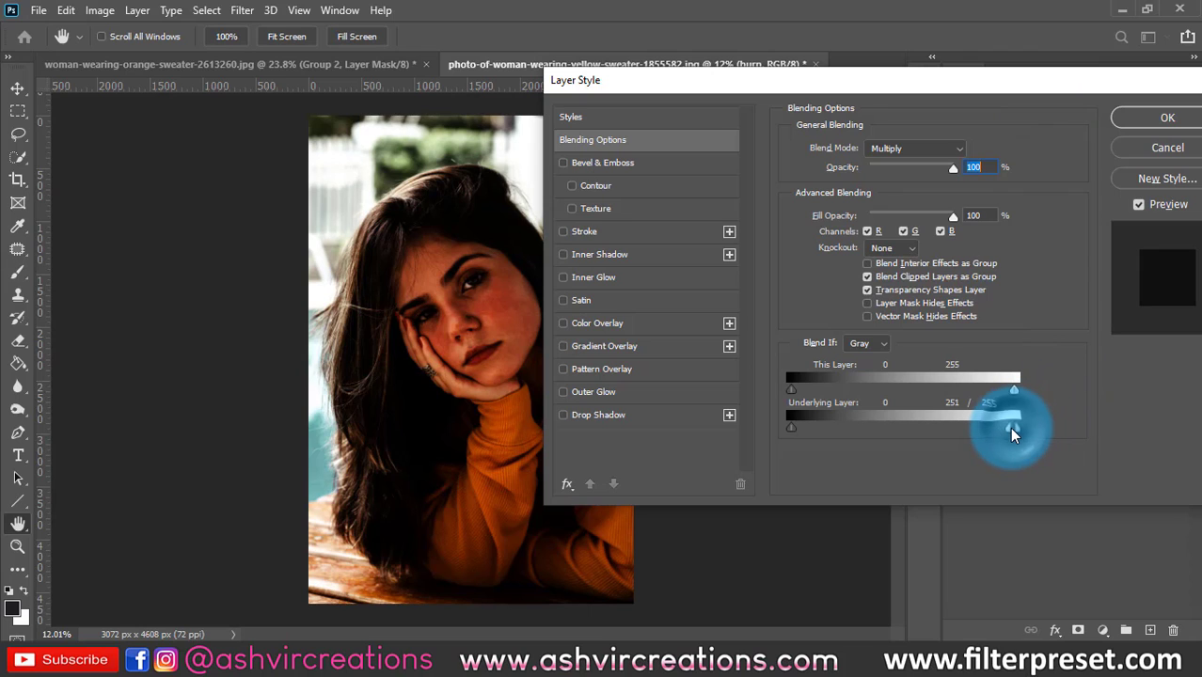
left_click_drag(1012, 433, 848, 418)
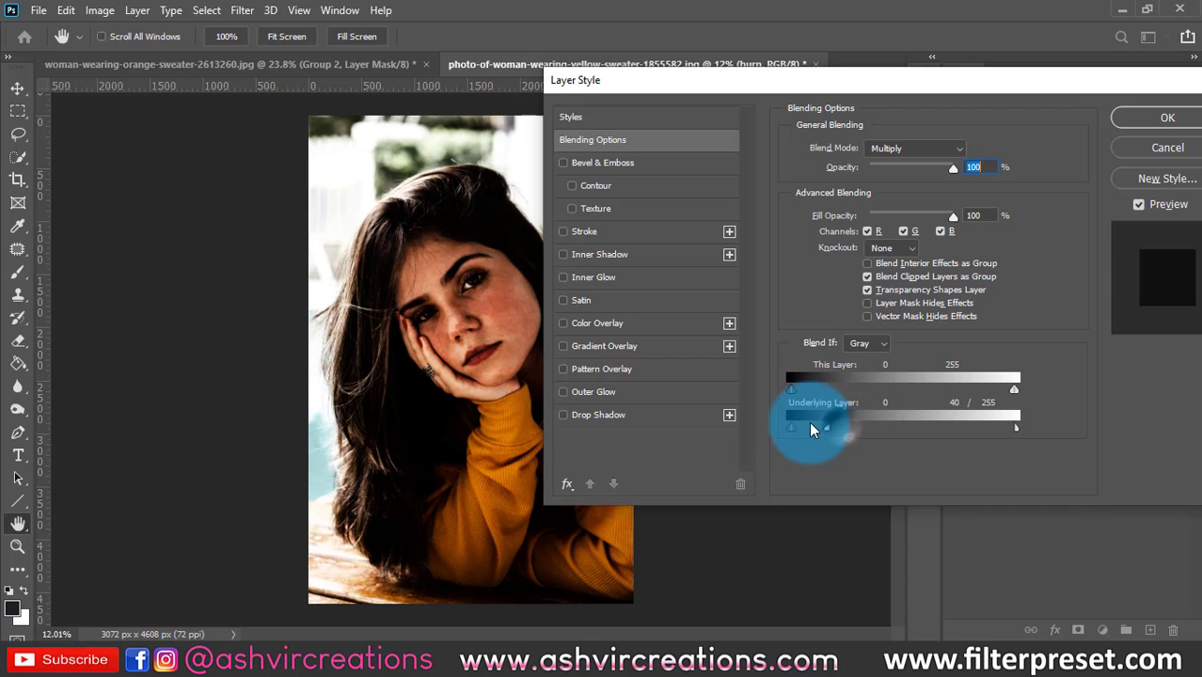
left_click_drag(811, 428, 843, 436)
left_click(1164, 122)
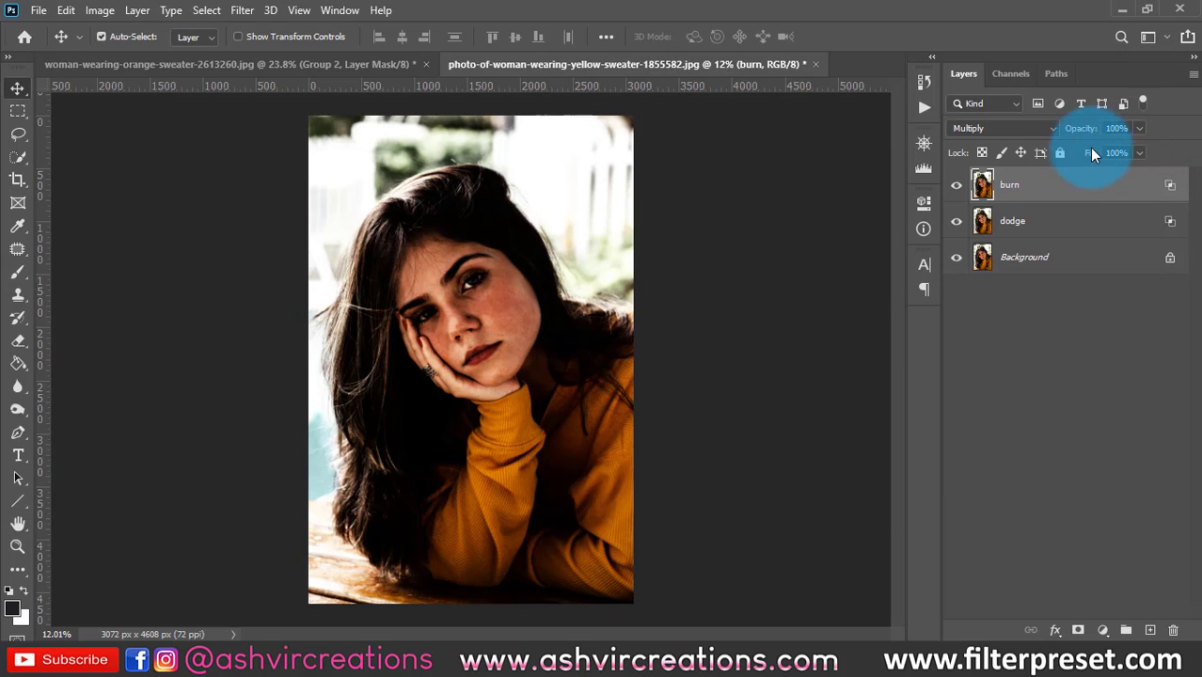
Group the burn and dodge layers and add a layer mask to the group
left_click(1072, 220, "shift")
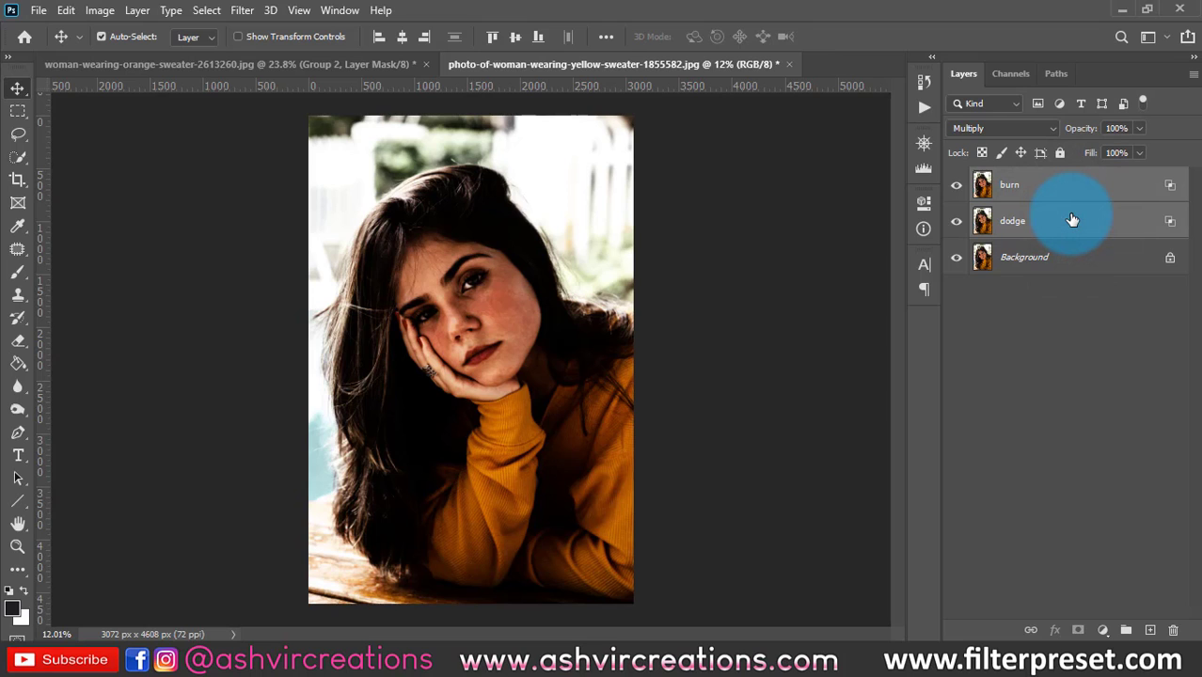
key("ctrl+g")
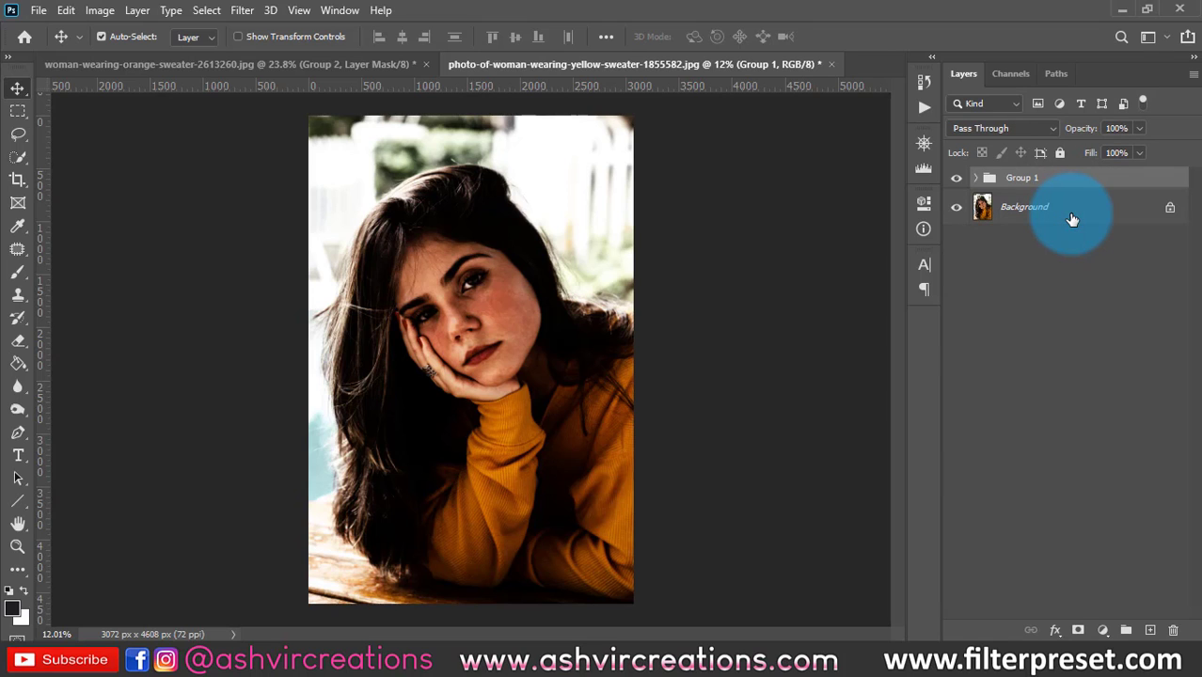
left_click(974, 179)
left_click(954, 179)
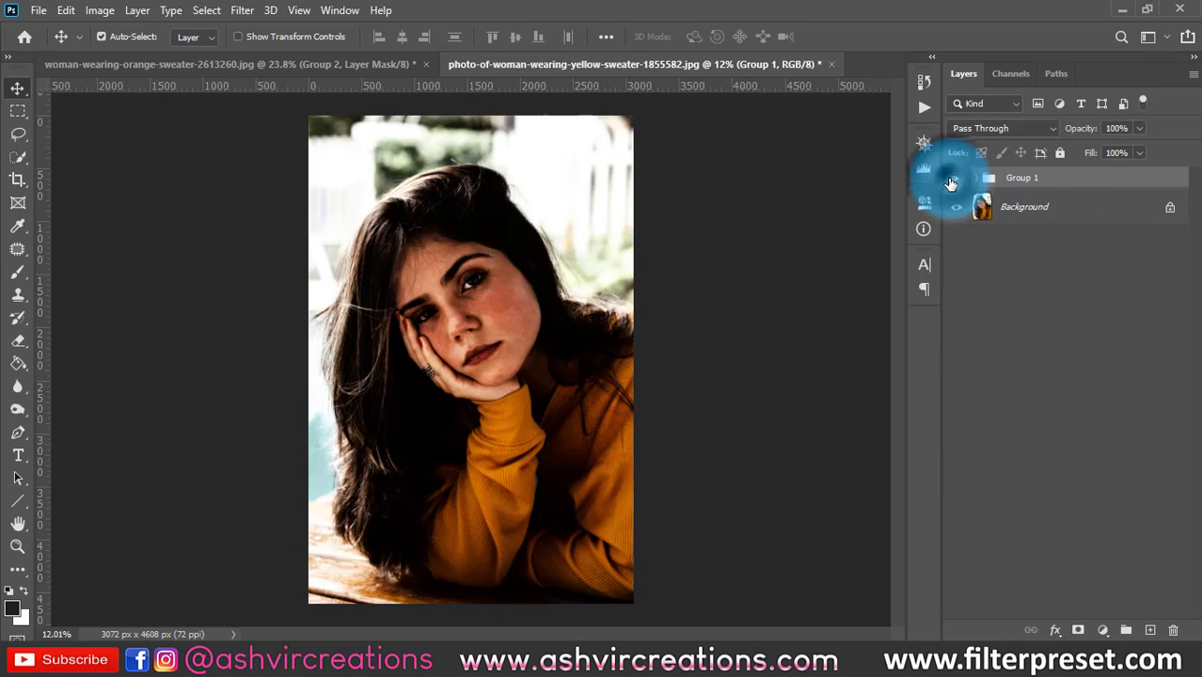
left_click(1080, 627)
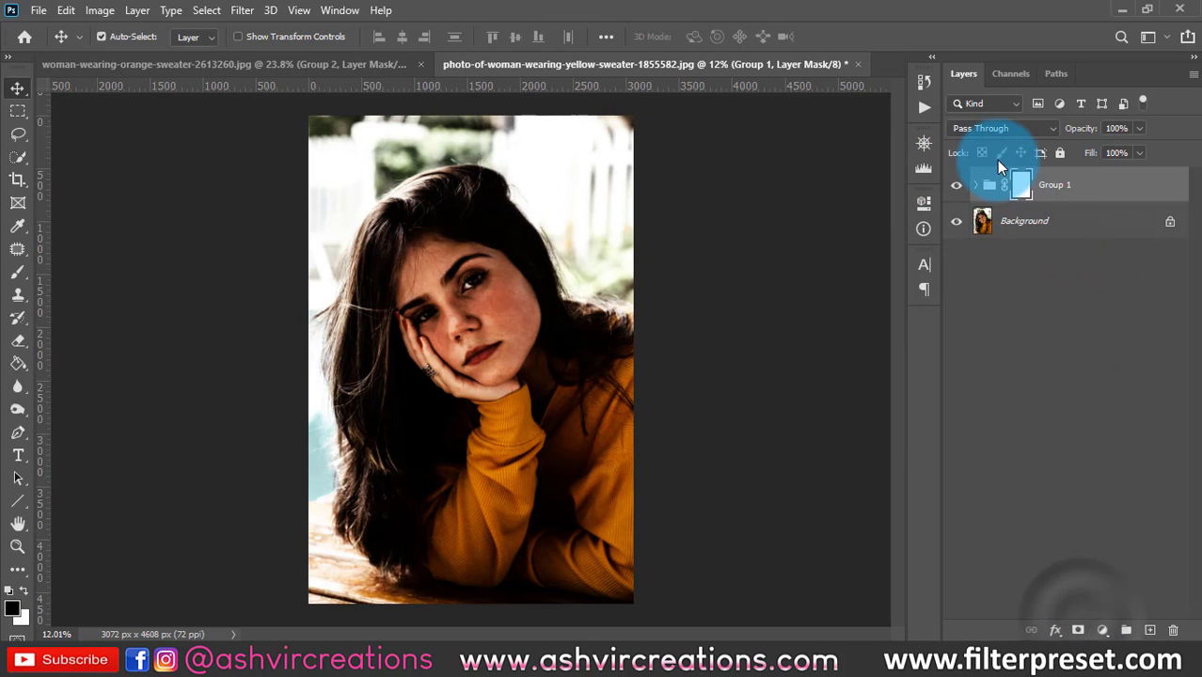
Apply the Background layer's RGB channel to the group's mask with Apply Image, using Multiply blending at 100% opacity
left_click(100, 10)
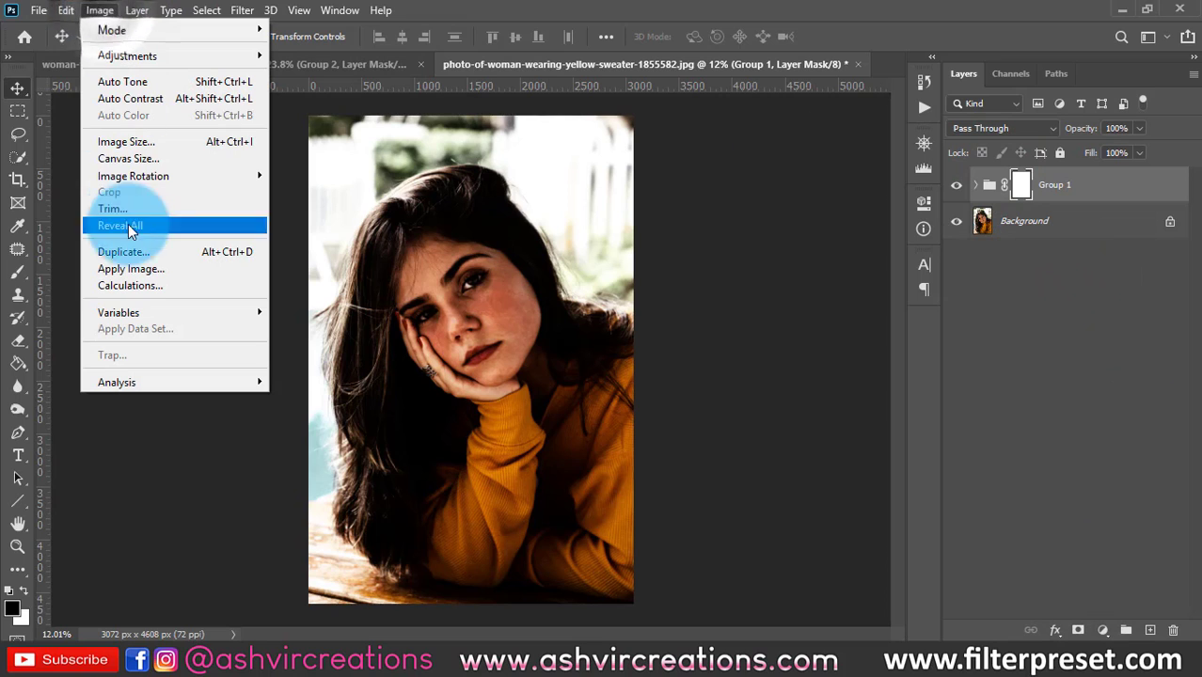
left_click(129, 266)
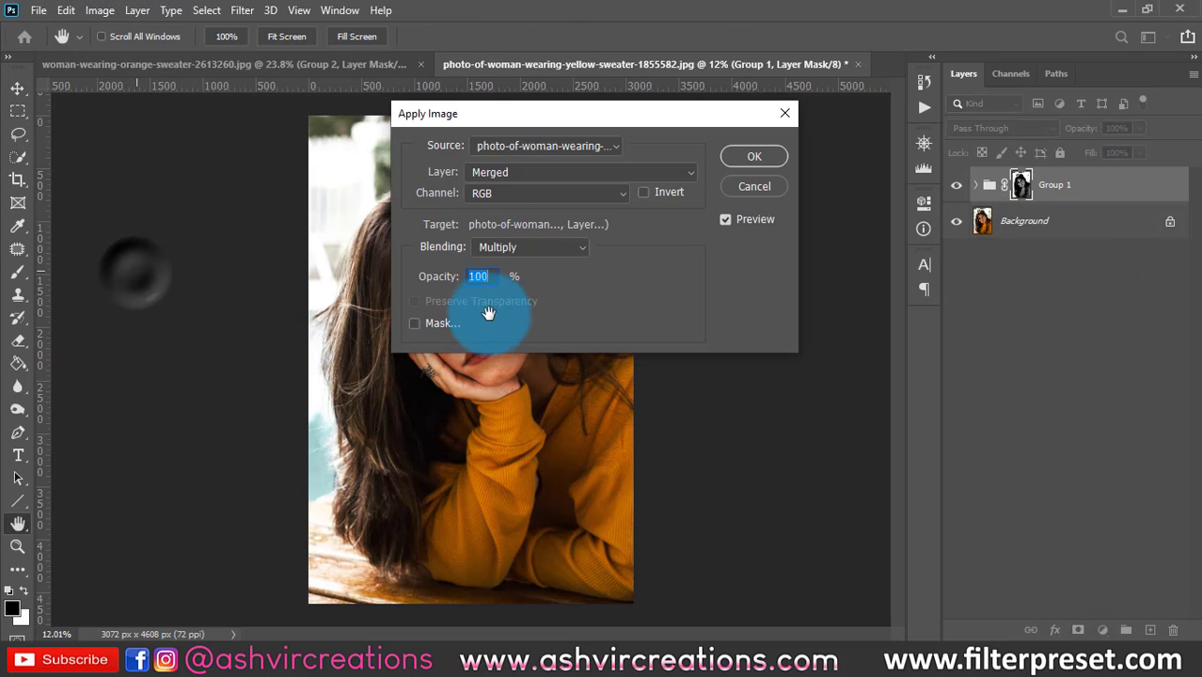
left_click(529, 171)
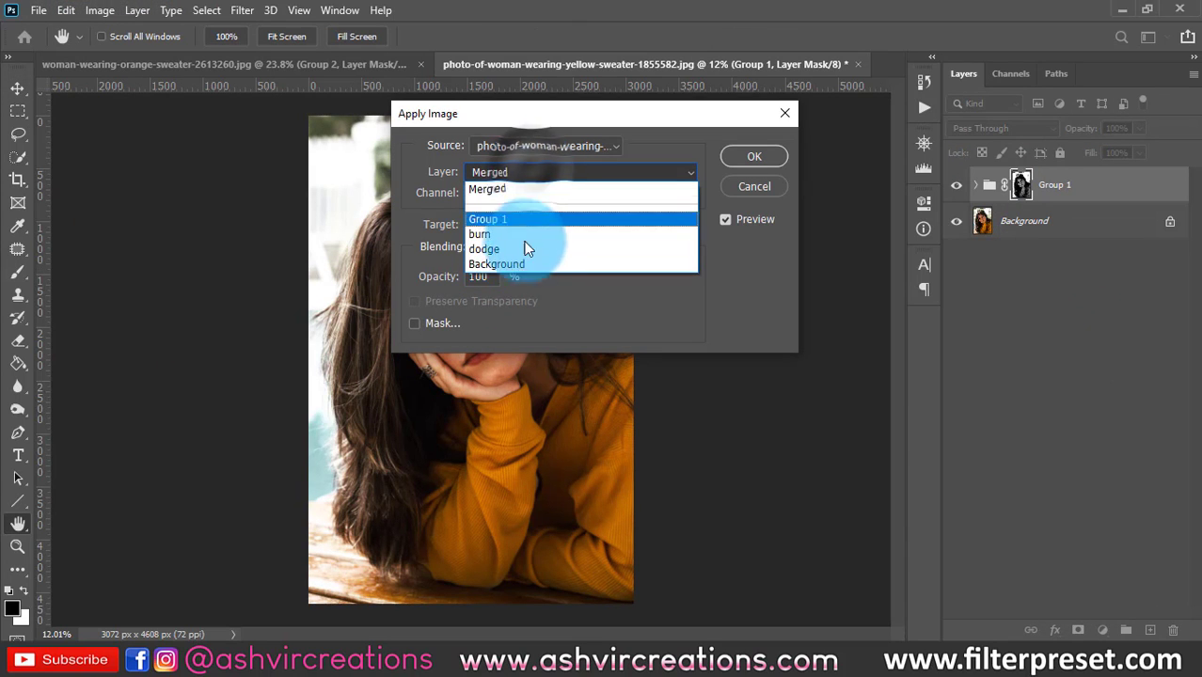
left_click(518, 266)
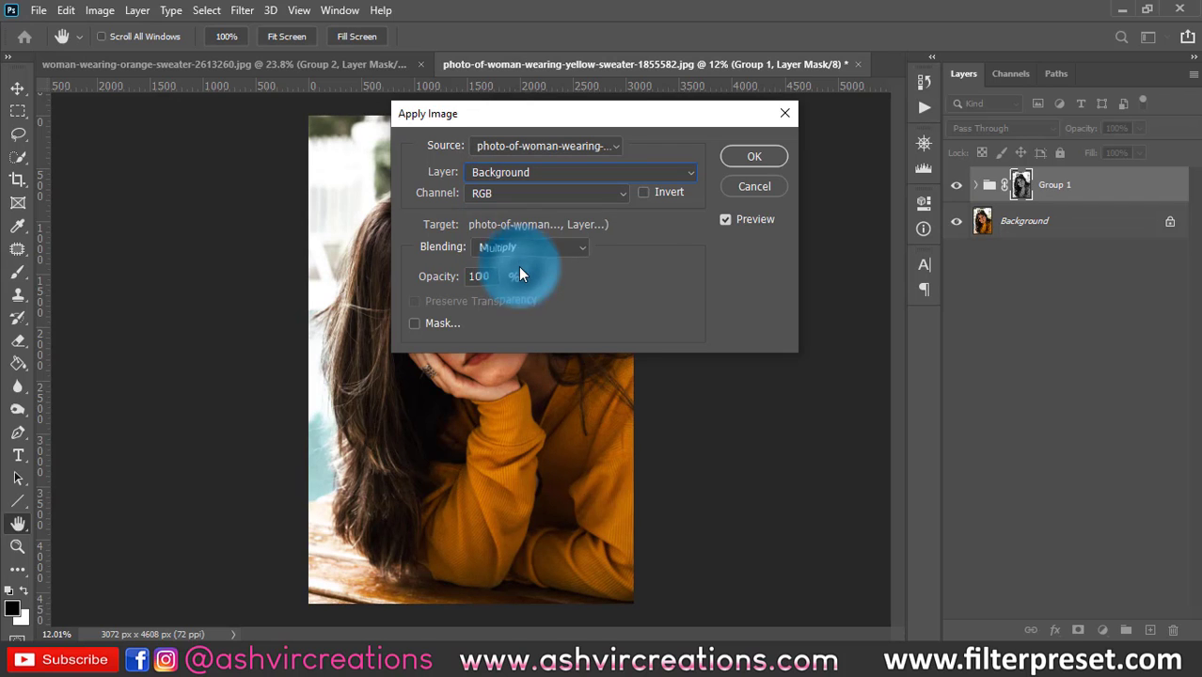
left_click(756, 157)
key("v")
Compare the portrait with the masked Group 1 hidden and shown, both close up and at a wider view
scroll(460, 299, "up", 2)
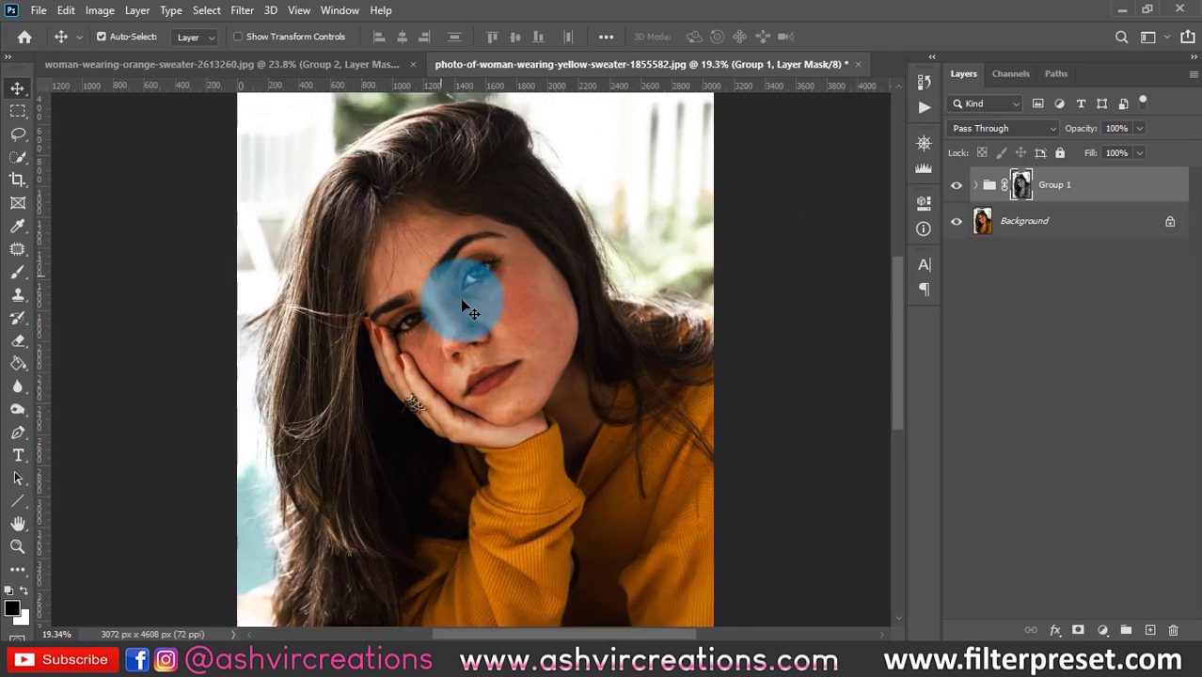
scroll(460, 298, "up", 1)
left_click(956, 184)
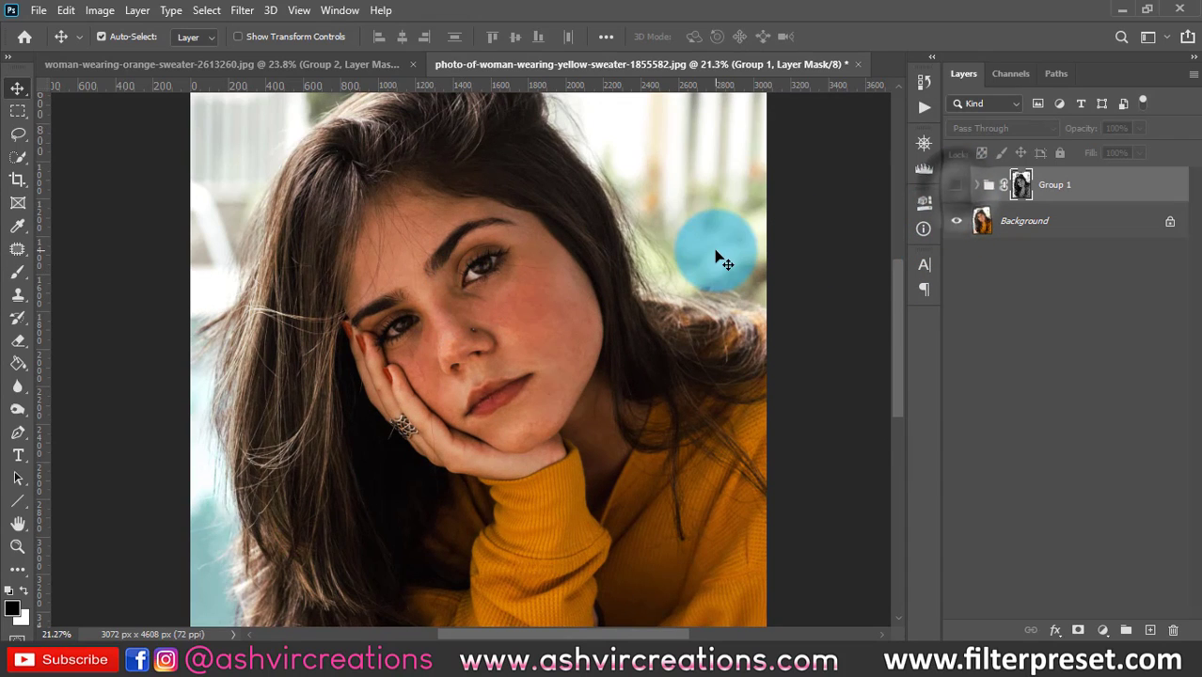
scroll(714, 256, "down", 5)
left_click(956, 188)
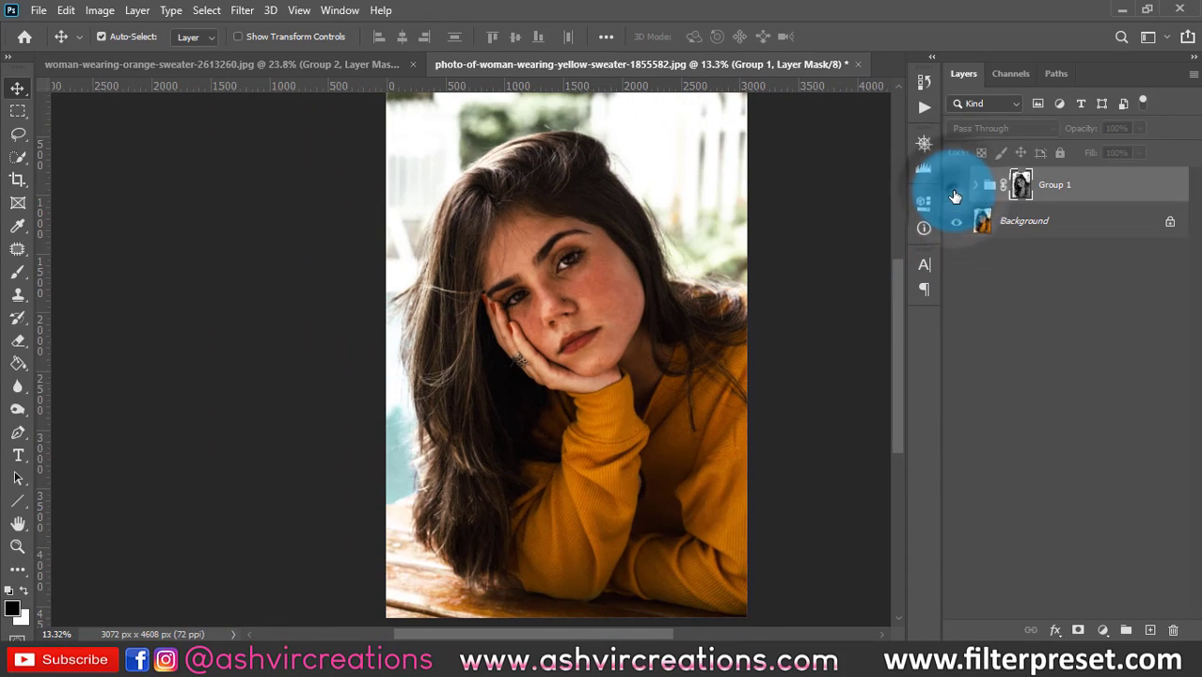
left_click(955, 188)
left_click(957, 188)
Lower the burn layer's opacity to 98% and readjust its Underlying Layer highlight split in Blend If to about 33 / 255
left_click(976, 186)
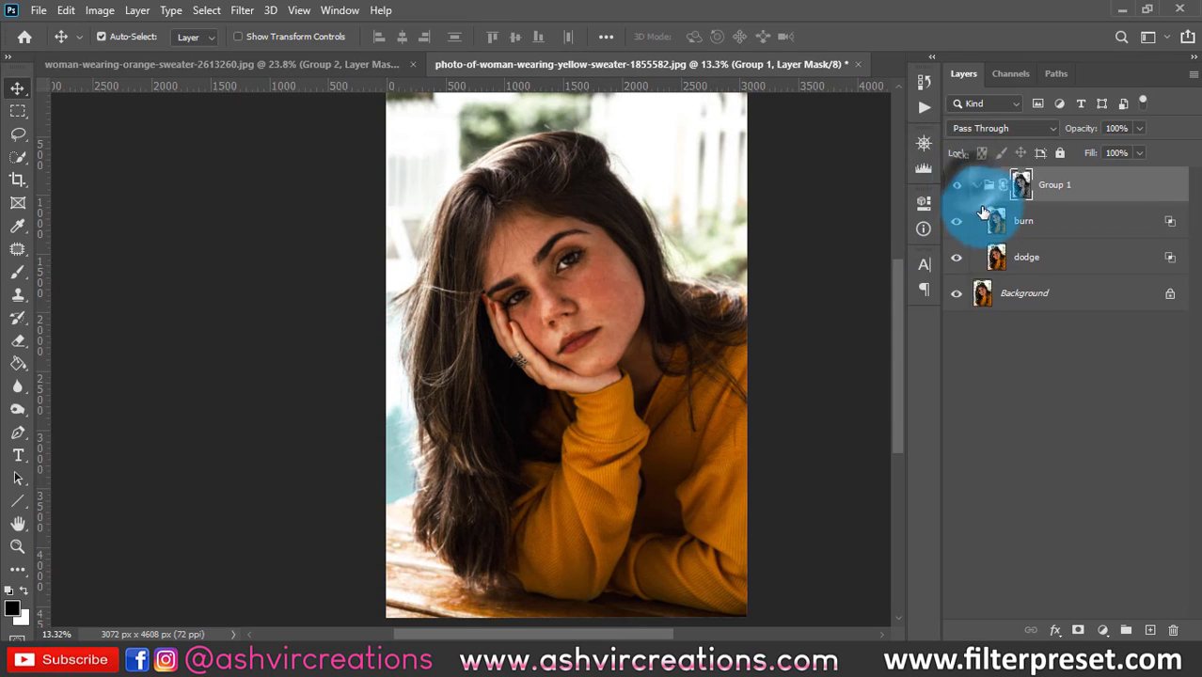
double_click(1162, 224)
left_click_drag(948, 83, 1198, 100)
left_click_drag(1049, 435, 969, 437)
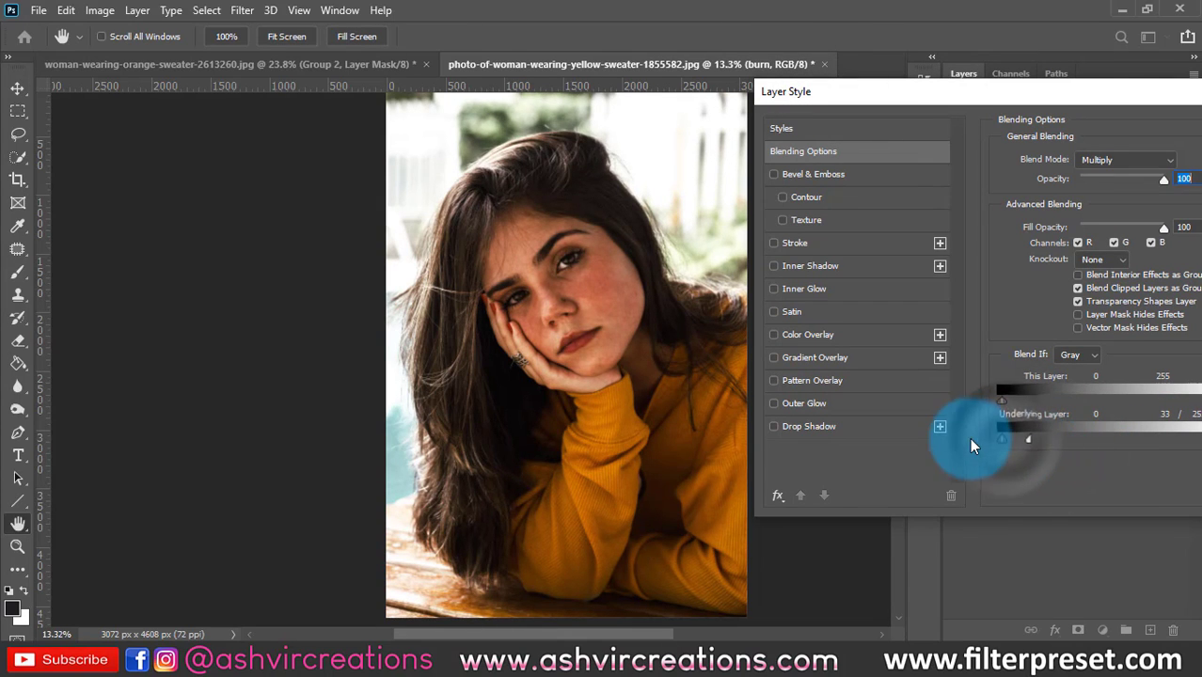
left_click_drag(1075, 100, 906, 86)
key("Down")
key("Down")
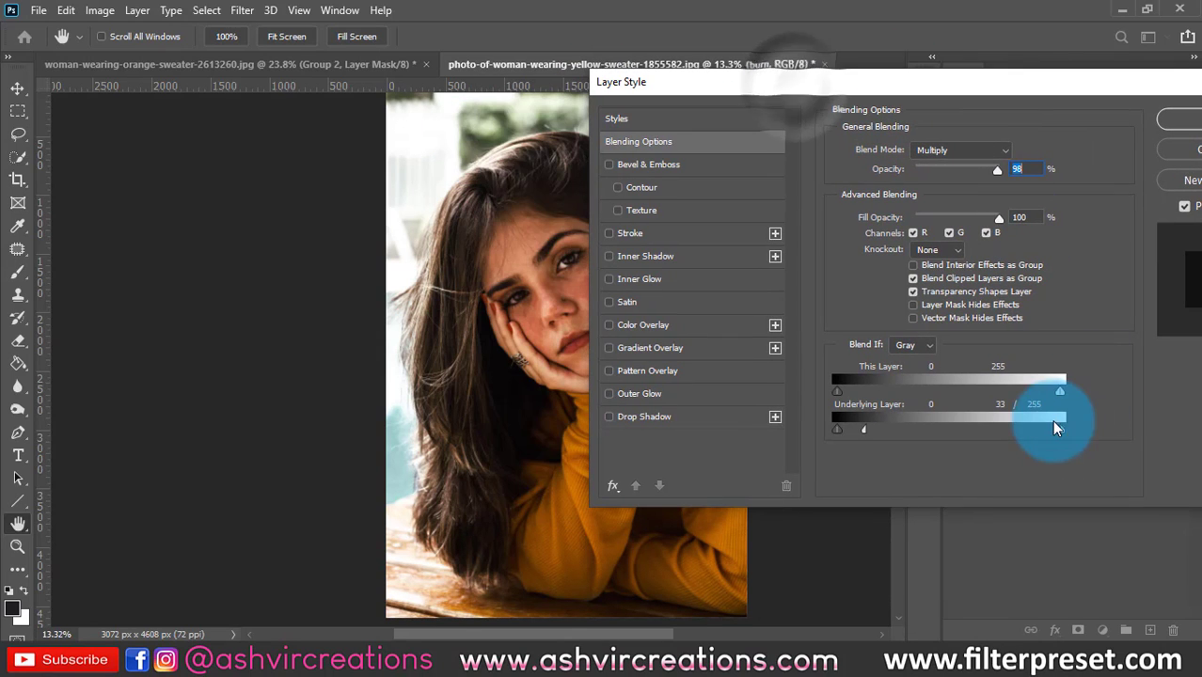
left_click(1060, 426)
left_click_drag(1049, 429, 866, 437)
left_click(1196, 113)
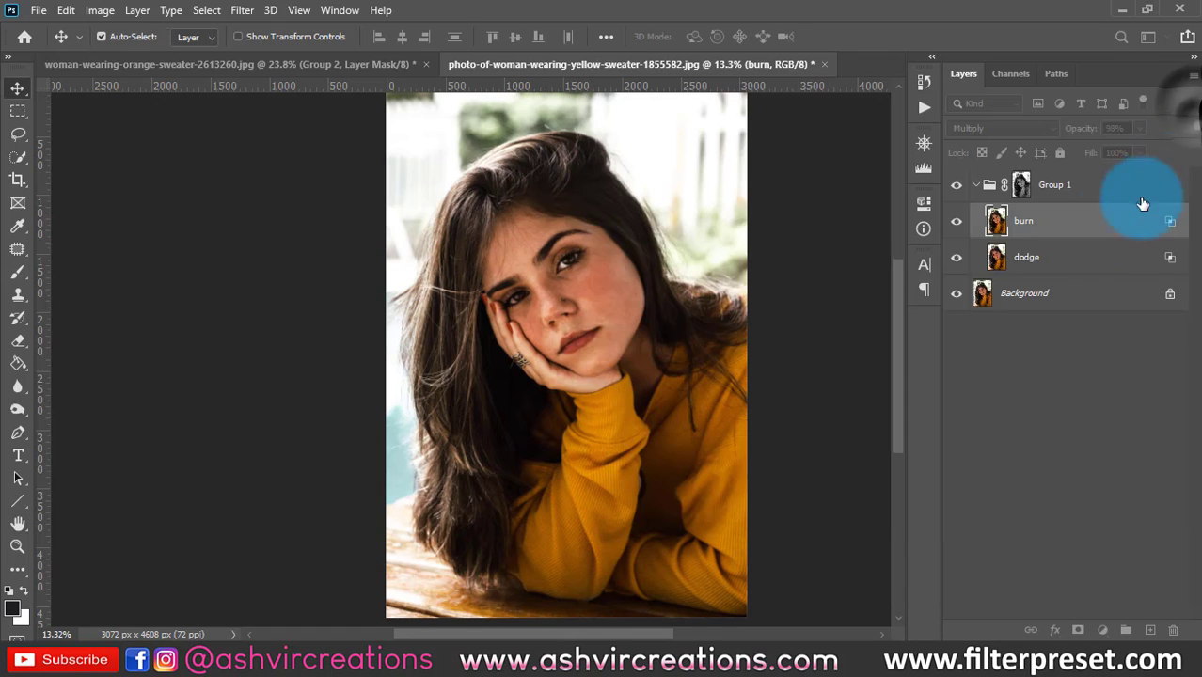
Readjust the dodge layer's Underlying Layer shadow split in Blend If to 0 / 160, keeping the highlight slider at 255
left_click(1072, 260)
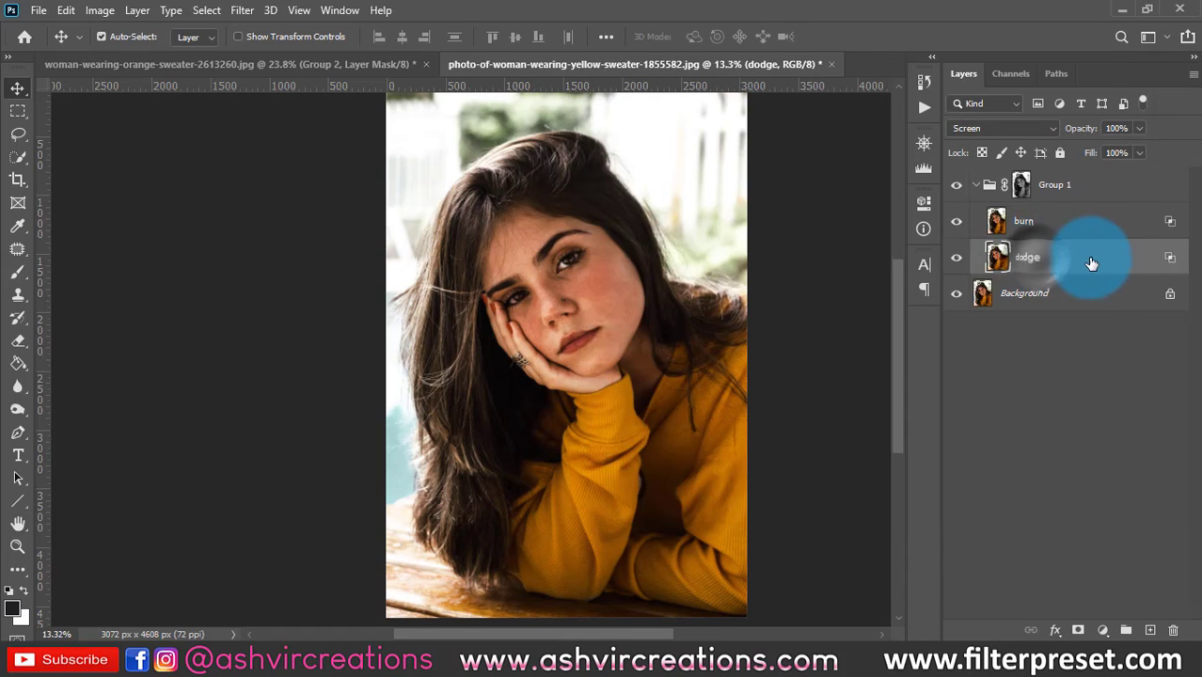
double_click(1146, 261)
left_click_drag(848, 89, 1022, 43)
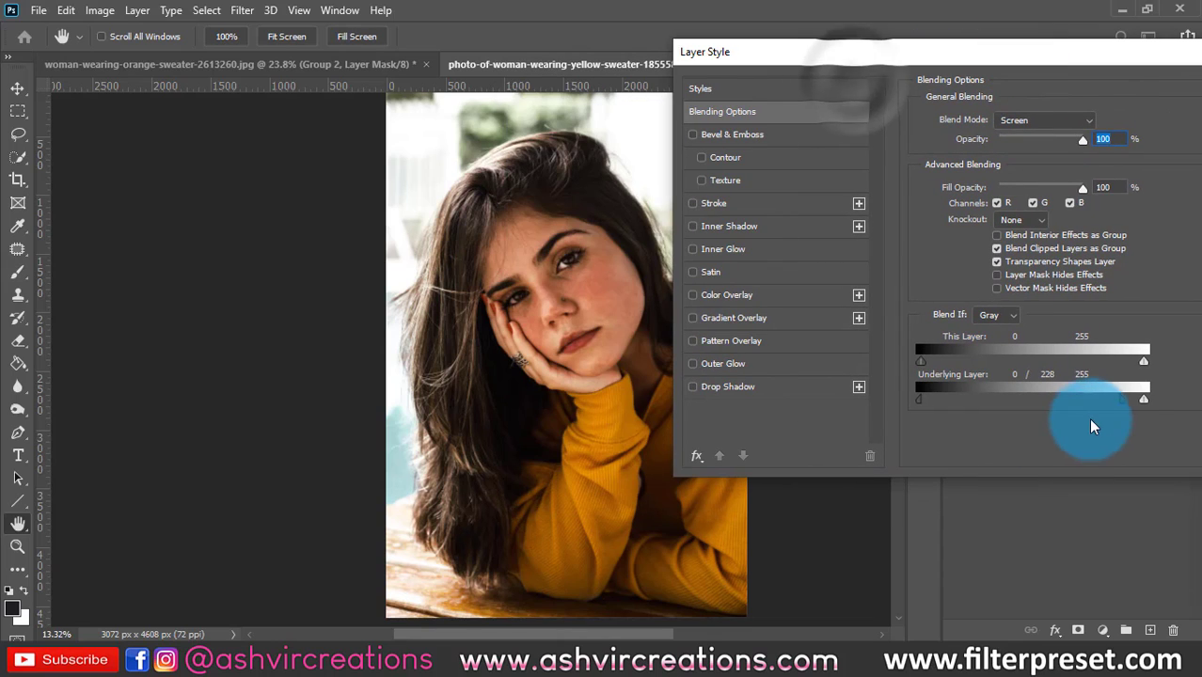
left_click_drag(1121, 398, 1096, 414)
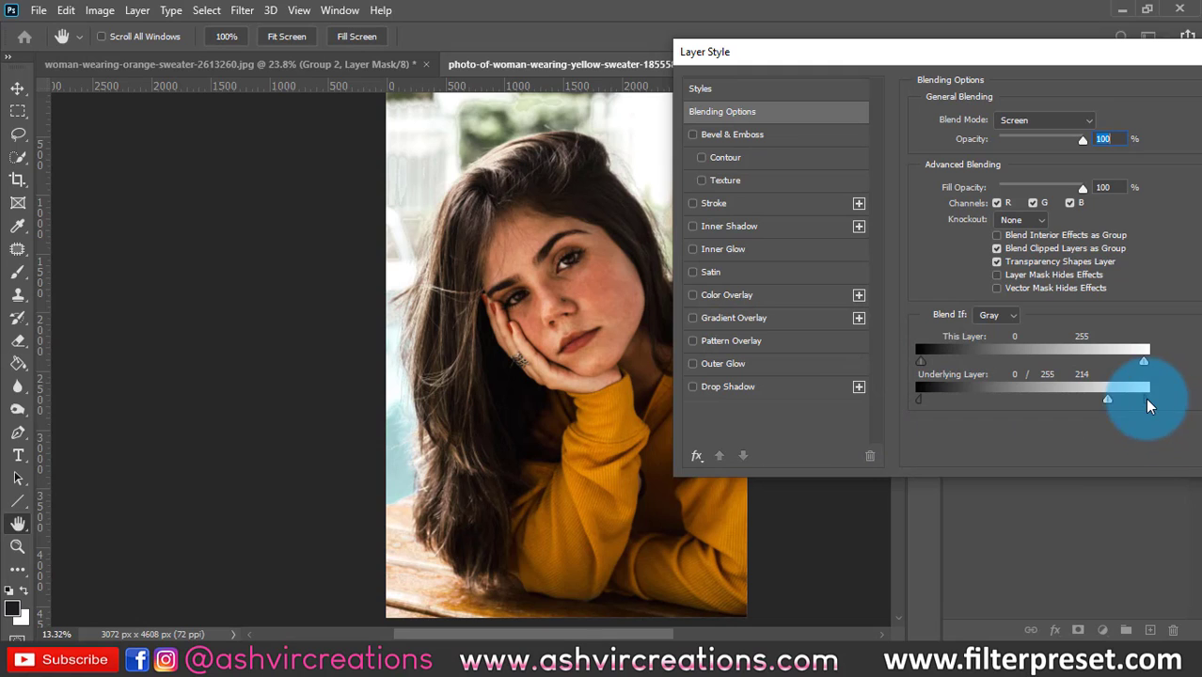
mouse_move(1144, 399)
left_mouse_down()
mouse_move(1003, 411)
mouse_move(1111, 420)
mouse_move(1086, 406)
mouse_move(1149, 403)
left_mouse_up()
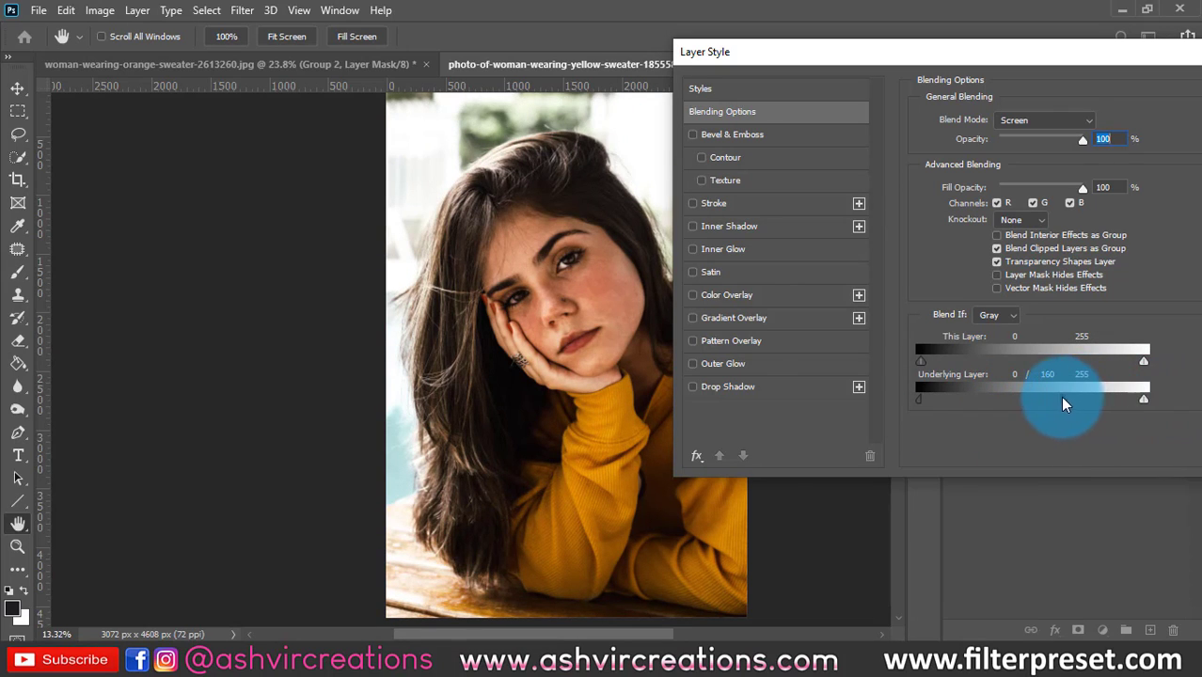
key("Return")
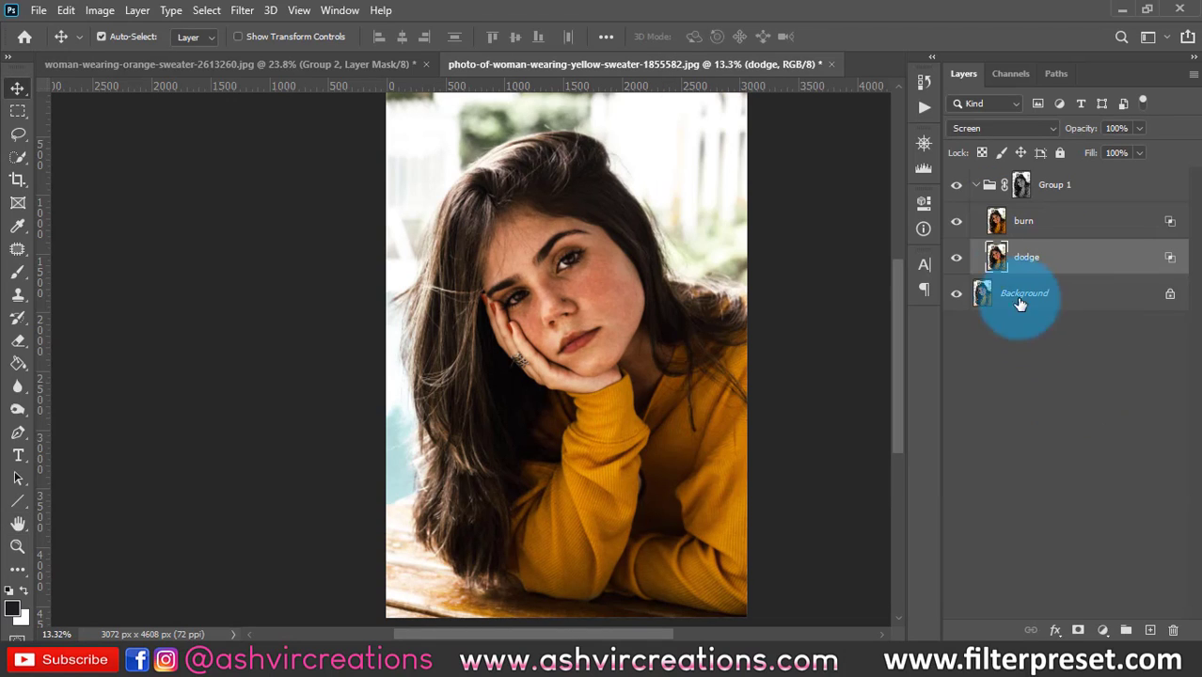
Compare the portrait with Group 1 hidden and shown, and duplicate the group together with its mask
left_click(975, 184)
left_click(955, 186)
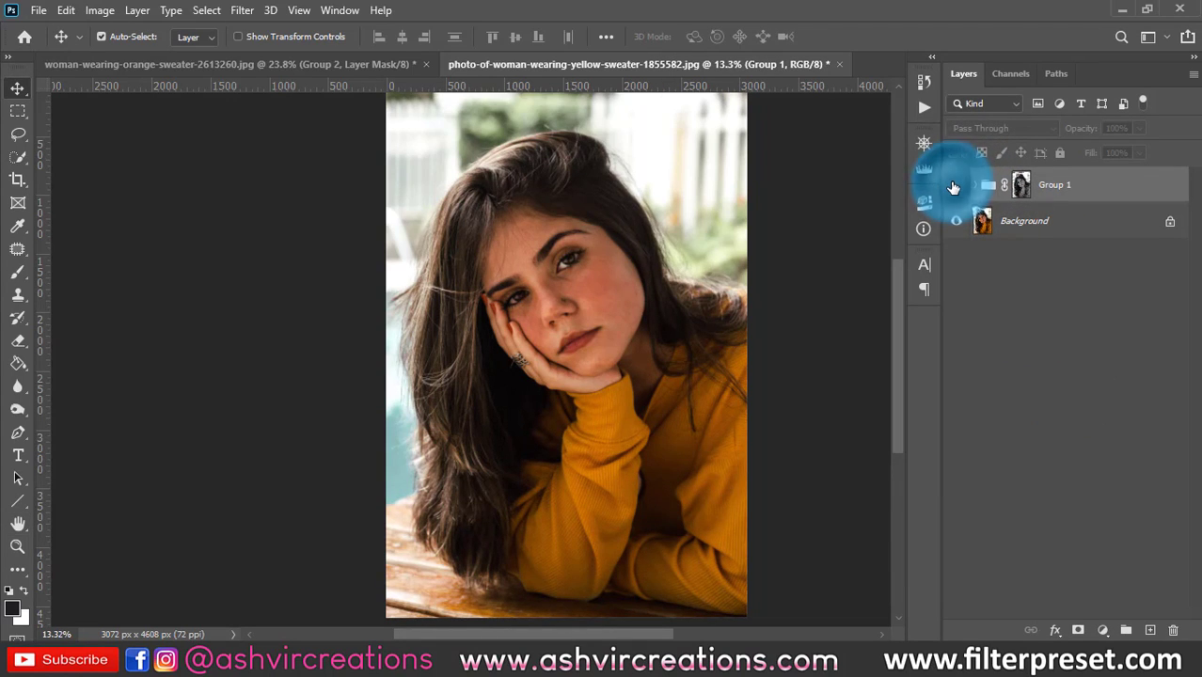
left_click(956, 185)
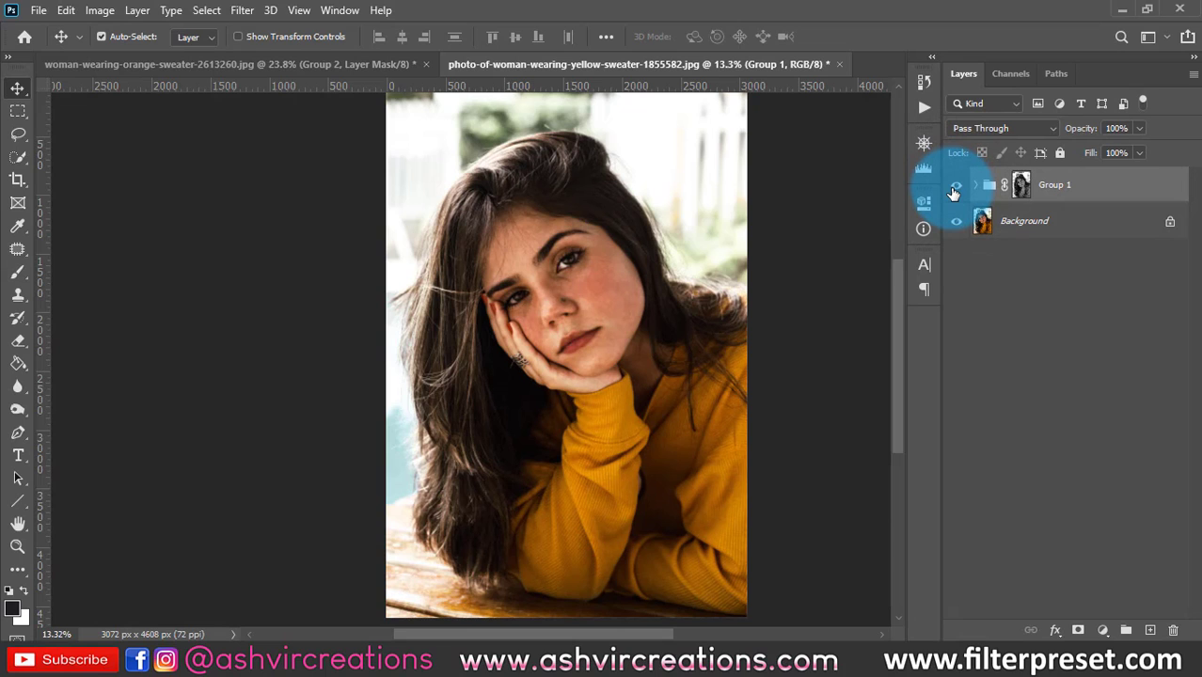
key("ctrl+j")
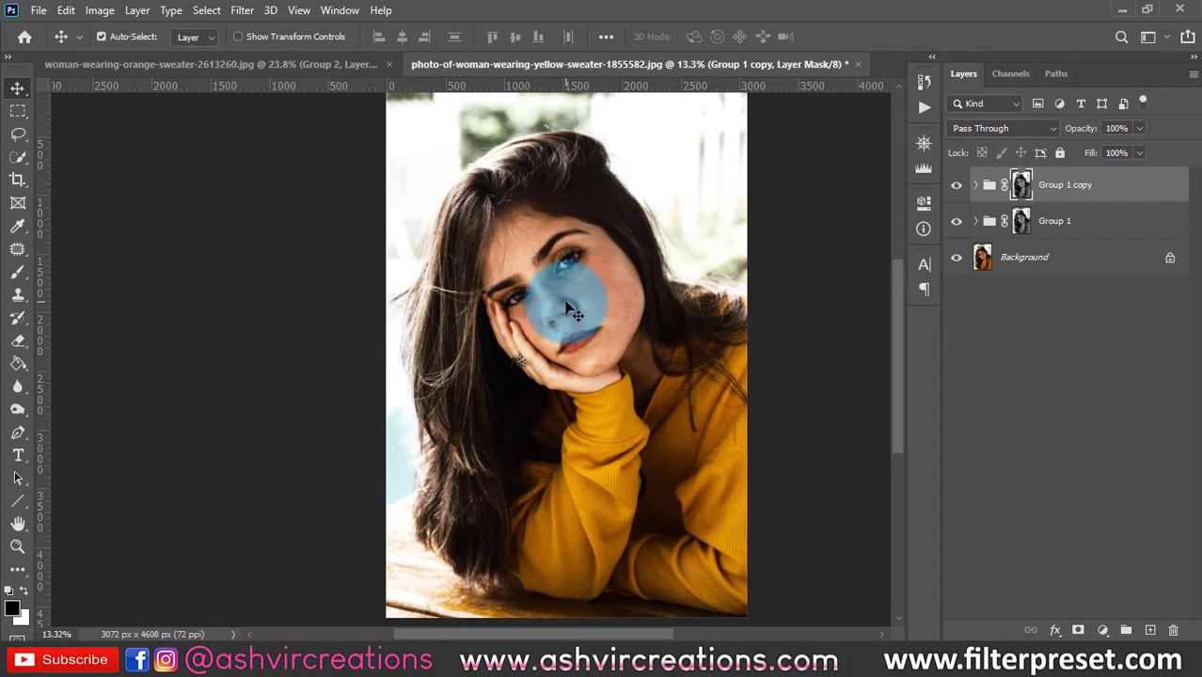
Combine Group 1 and Group 1 copy into a single parent group above the Background
scroll(567, 308, "up", 3)
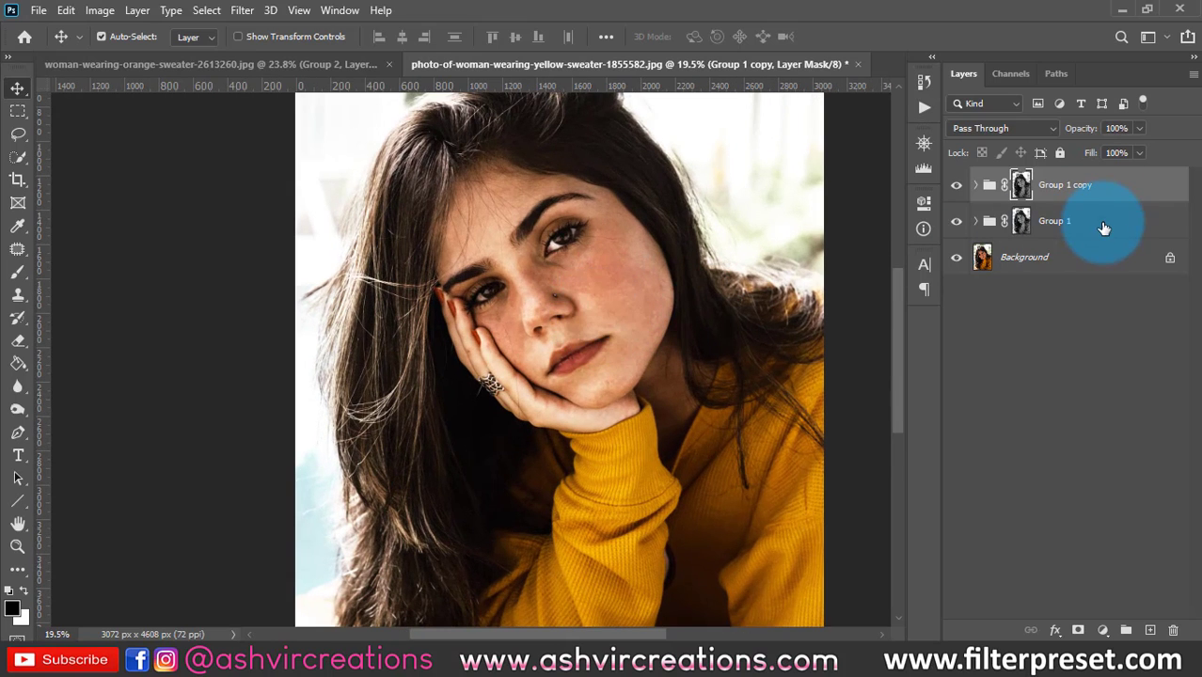
left_click(1104, 227, "shift")
key("ctrl+g")
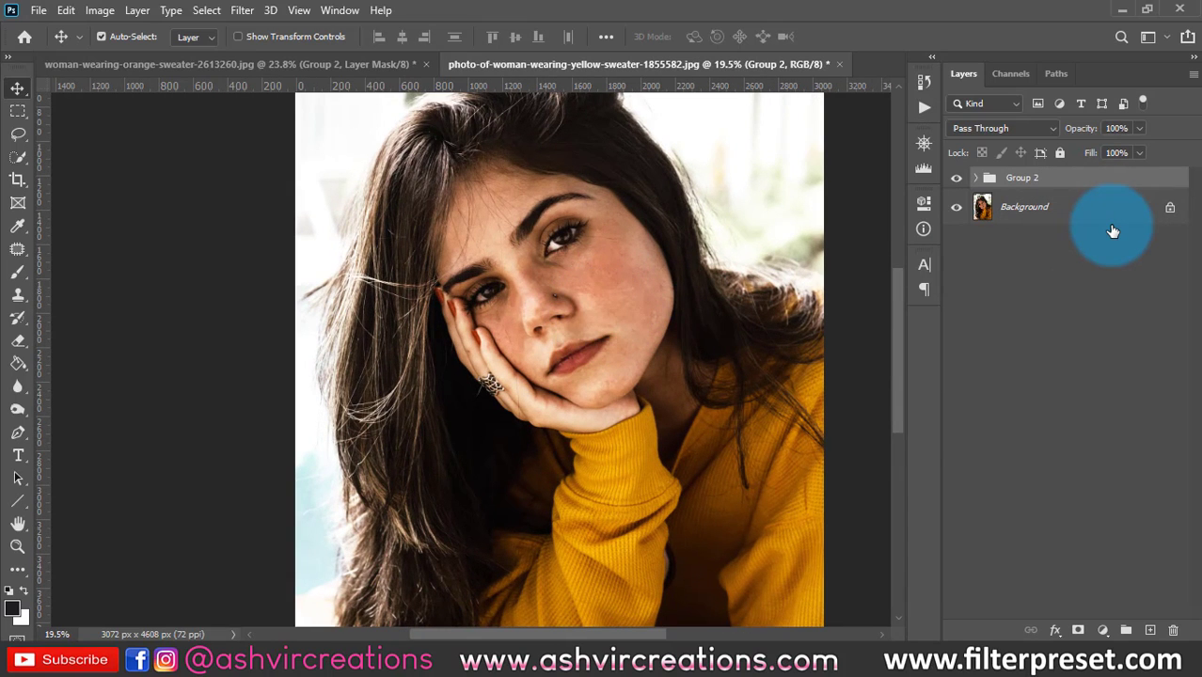
Compare the portrait with Group 2 hidden and shown, and examine the face close up with the group shown
left_click(955, 179)
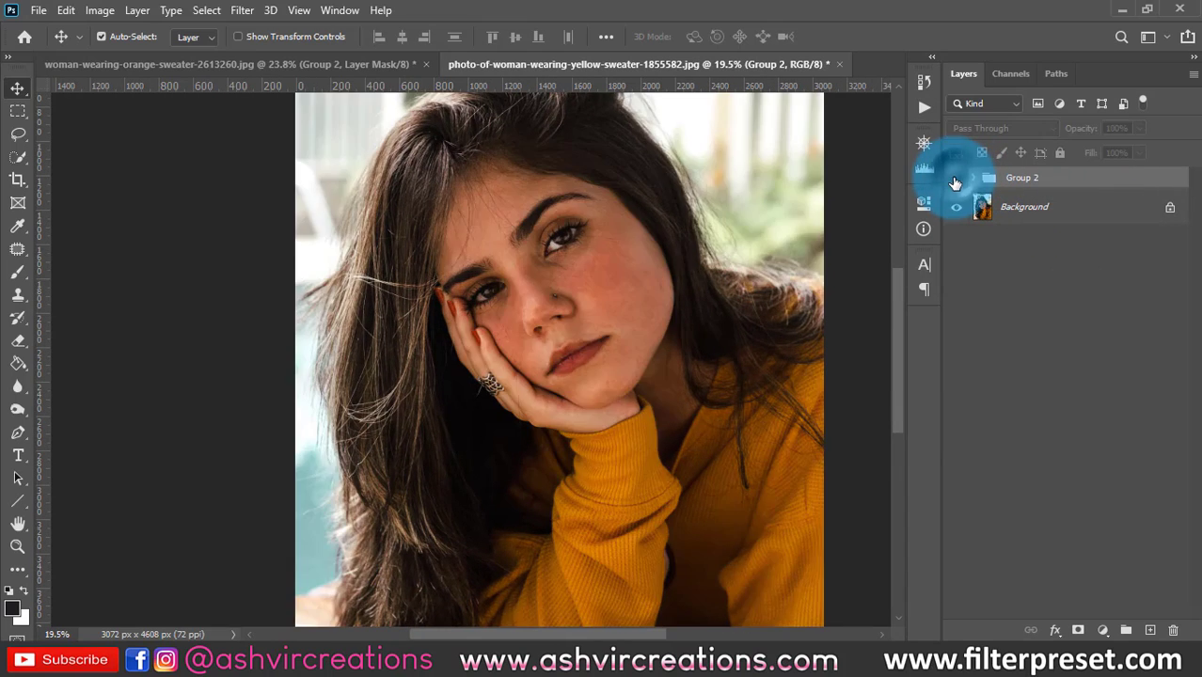
left_click(955, 179)
left_click(956, 179)
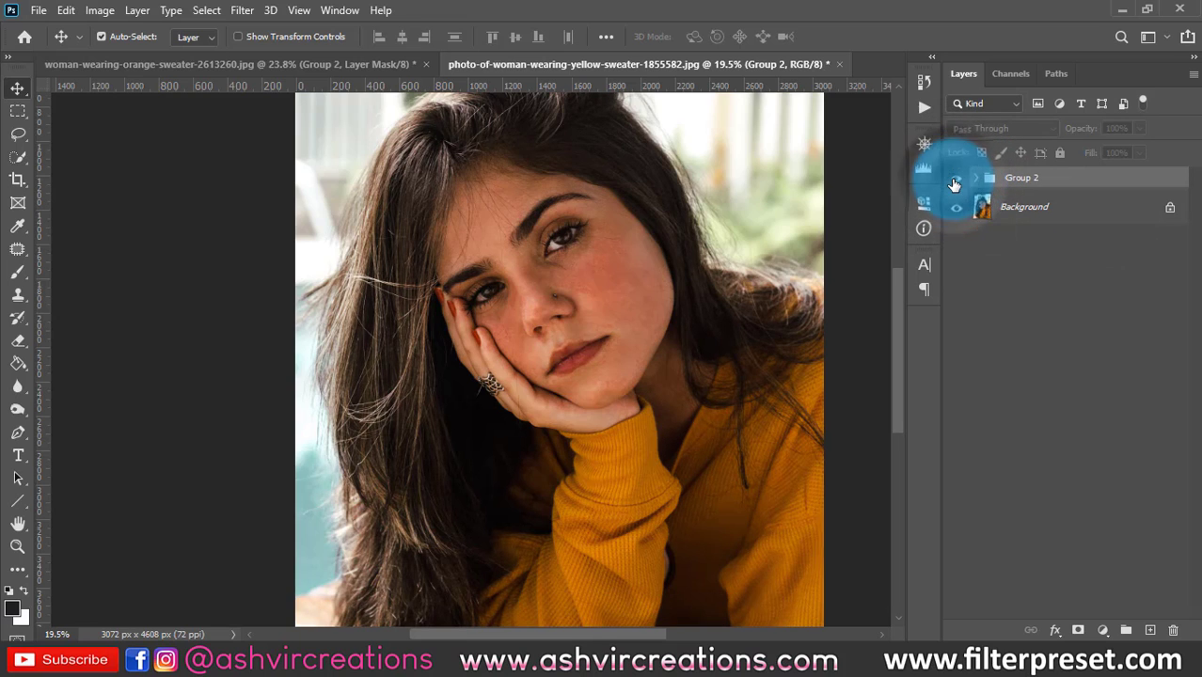
left_click(955, 179)
left_click(954, 180)
left_click(955, 181)
left_click(954, 181)
left_click(954, 181)
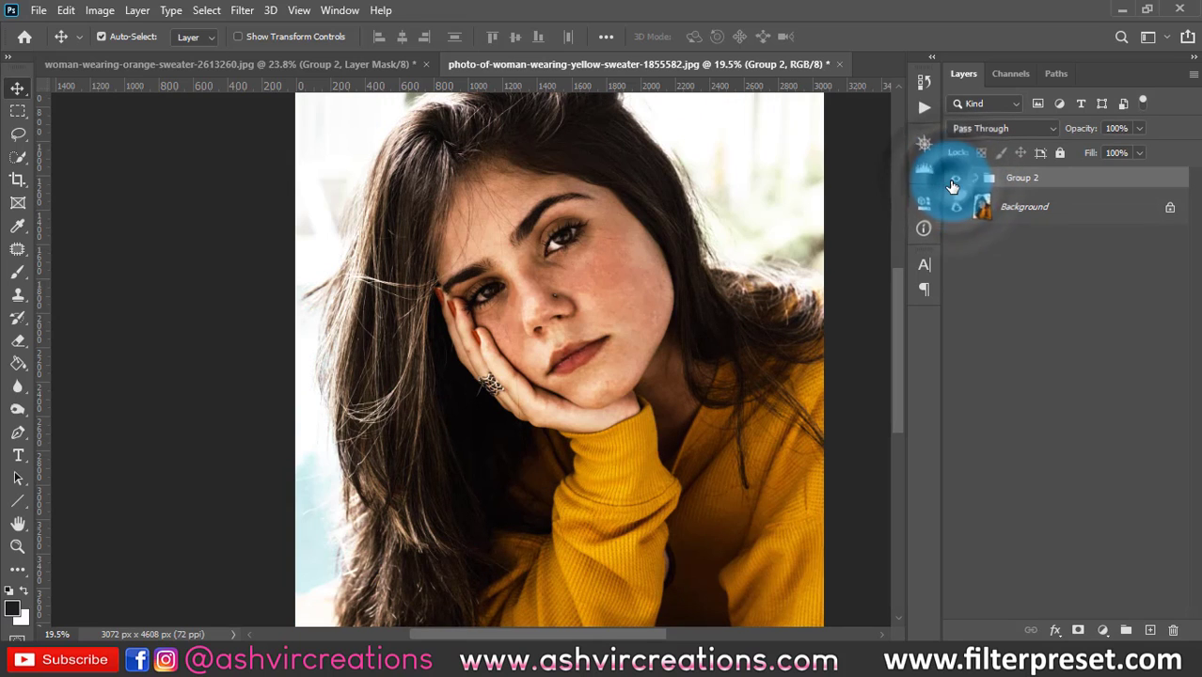
scroll(546, 310, "up", 3)
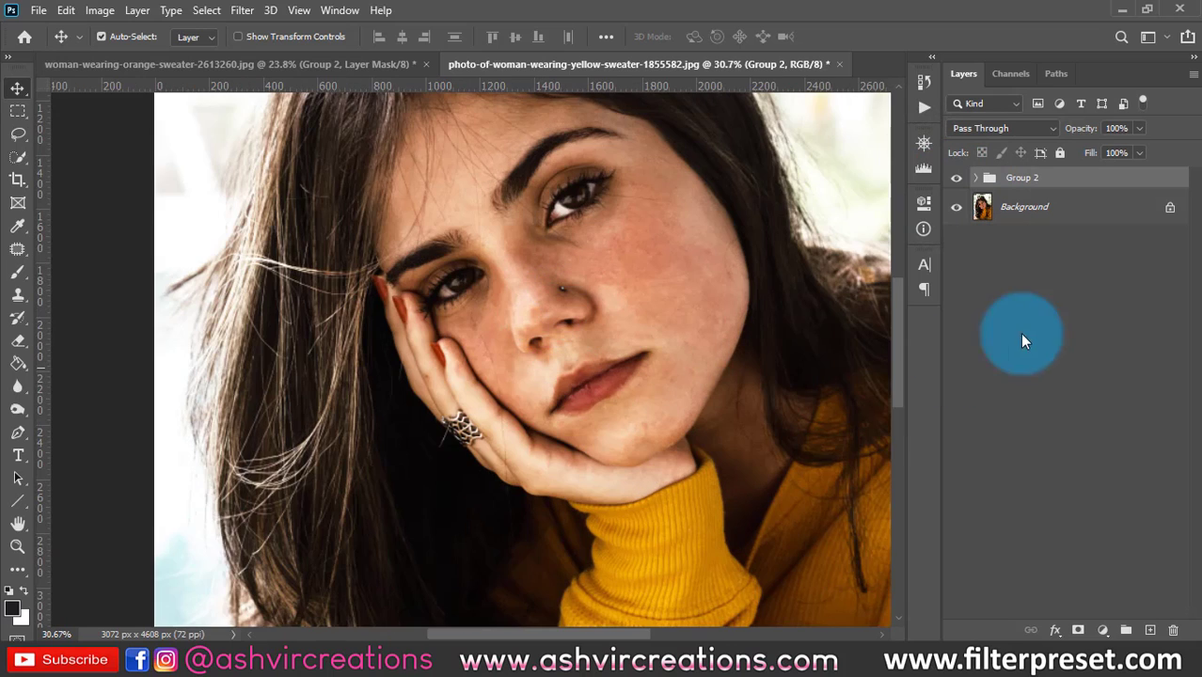
Smooth the cheek skin beside the nose on the Background layer using the Mixer Brush at about 250 px
left_click(1033, 221)
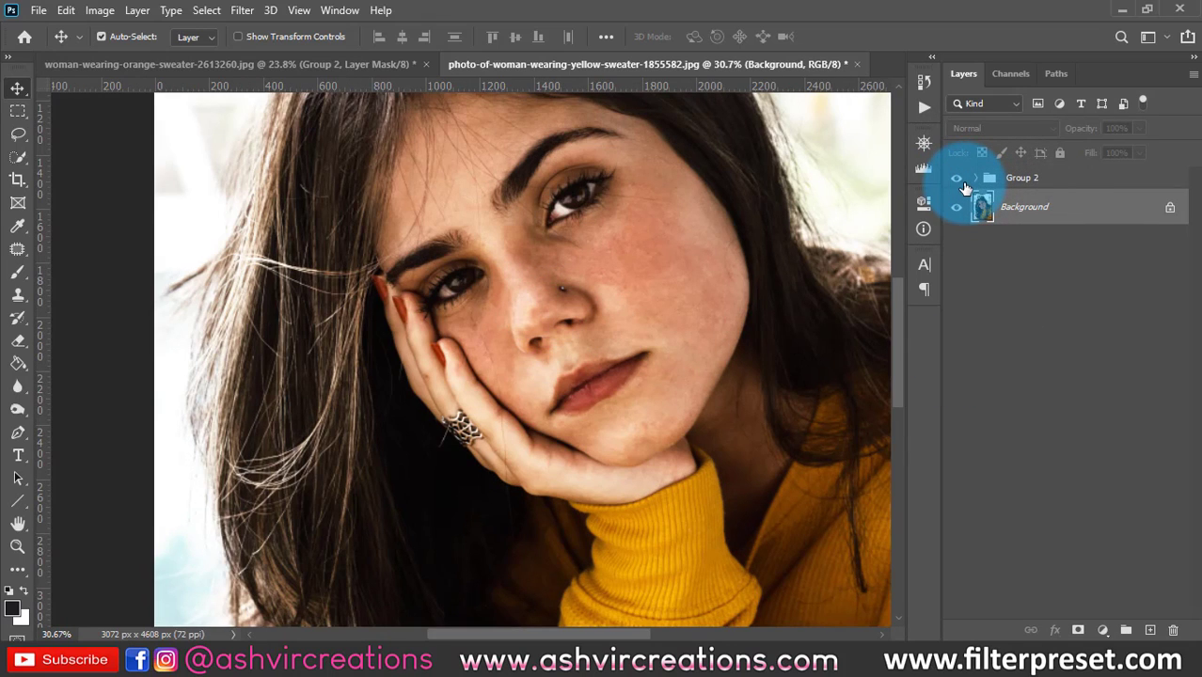
right_click(18, 272)
left_click(66, 321)
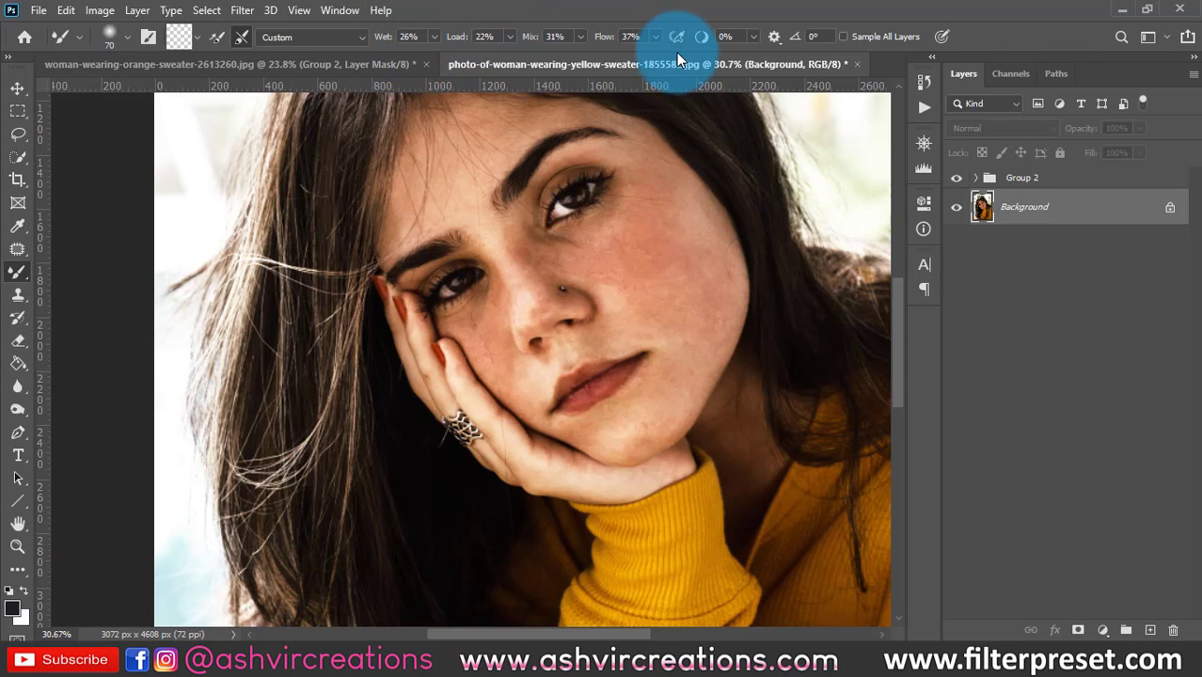
left_click(242, 37)
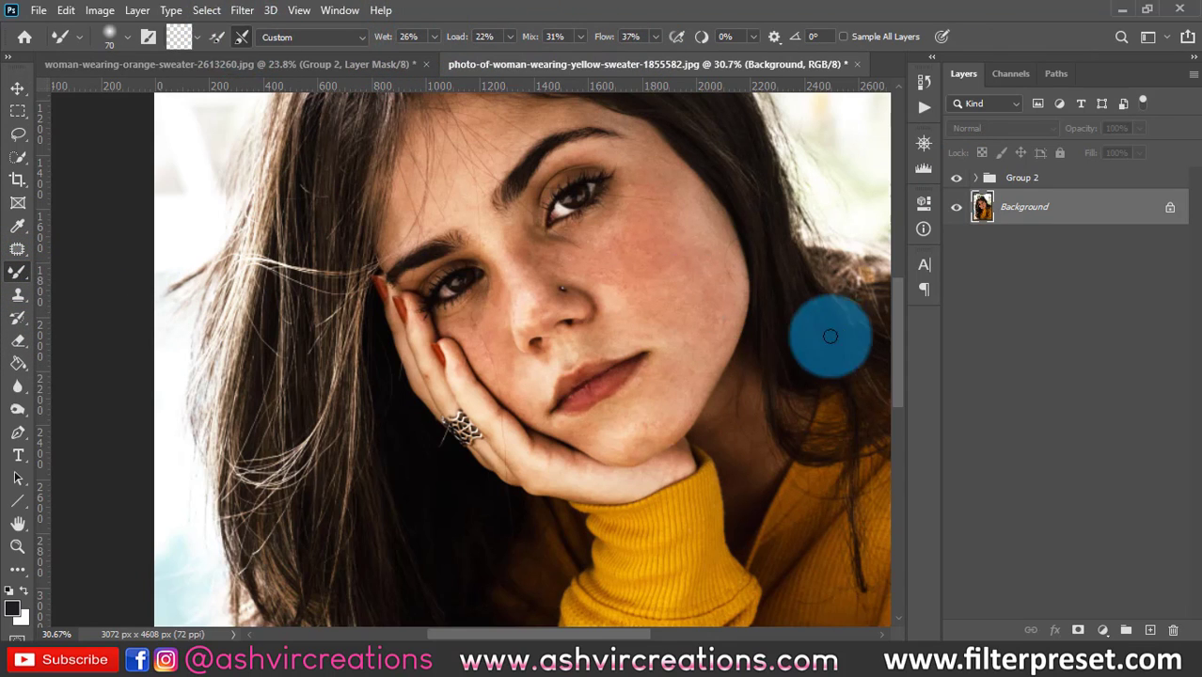
key("bracketright")
key("bracketright")
key("bracketright")
key("bracketright")
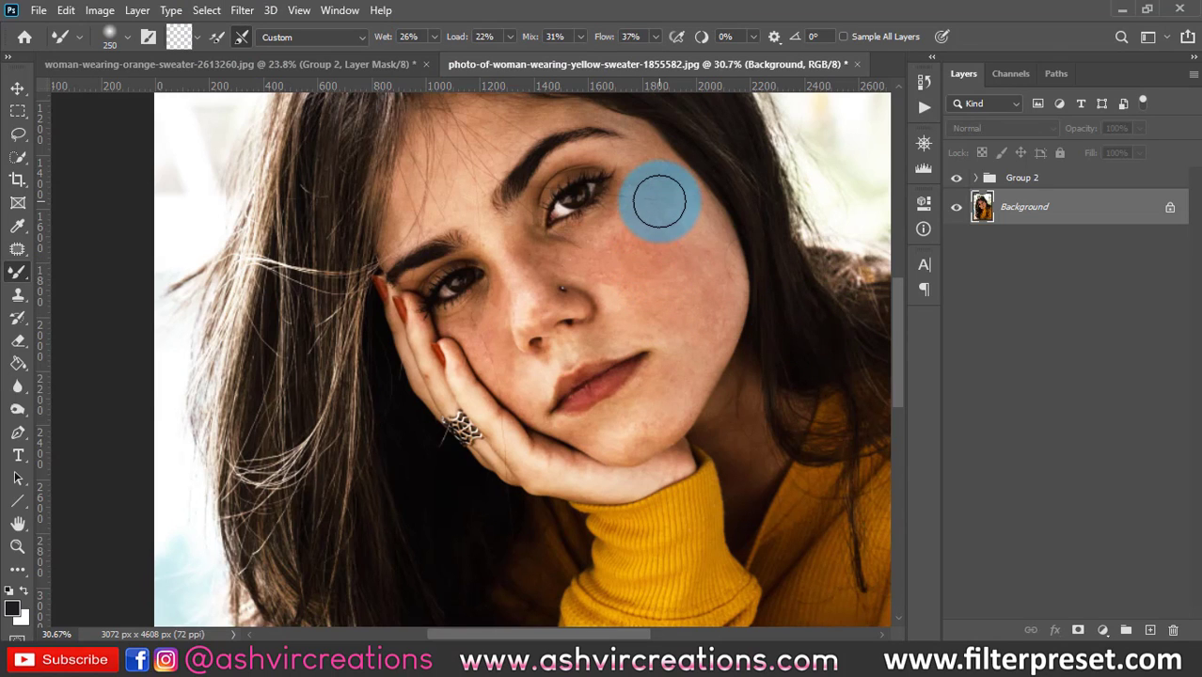
key("bracketleft")
key("bracketleft")
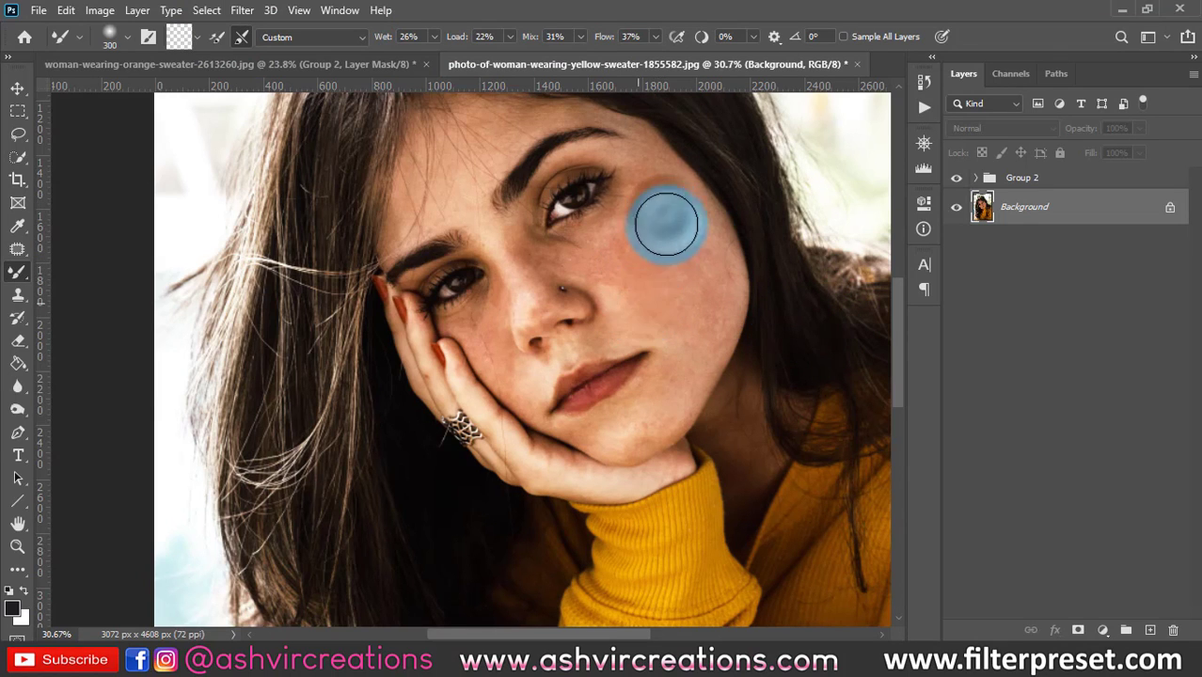
key("bracketleft")
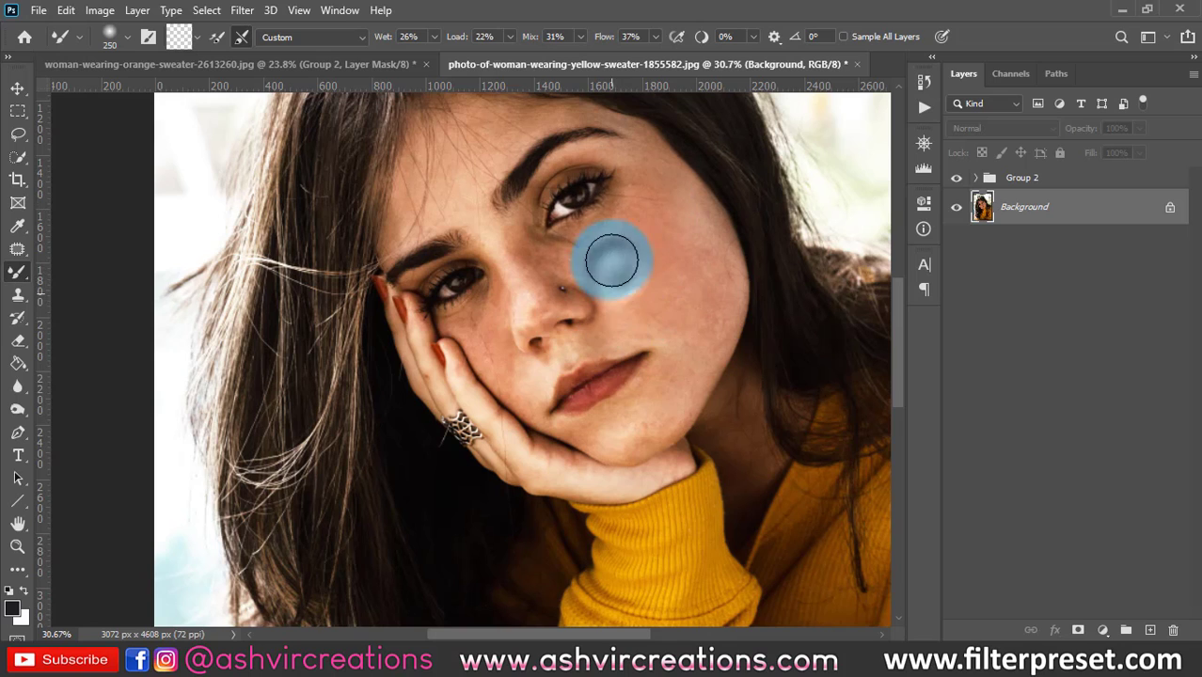
mouse_move(564, 264)
left_mouse_down()
mouse_move(596, 267)
mouse_move(508, 231)
mouse_move(534, 282)
mouse_move(553, 282)
mouse_move(515, 231)
mouse_move(634, 273)
mouse_move(607, 235)
mouse_move(555, 246)
mouse_move(644, 199)
mouse_move(631, 236)
mouse_move(667, 208)
mouse_move(669, 311)
mouse_move(680, 248)
mouse_move(643, 301)
mouse_move(631, 280)
mouse_move(615, 287)
mouse_move(616, 308)
mouse_move(664, 293)
mouse_move(649, 309)
mouse_move(687, 196)
mouse_move(698, 334)
mouse_move(693, 219)
mouse_move(652, 396)
mouse_move(681, 311)
mouse_move(635, 415)
mouse_move(722, 270)
mouse_move(659, 415)
mouse_move(677, 305)
mouse_move(587, 345)
left_mouse_up()
Continue blending the cheek and nose skin with the Mixer Brush at 200 and 175 px, undoing the last stroke
key("bracketleft")
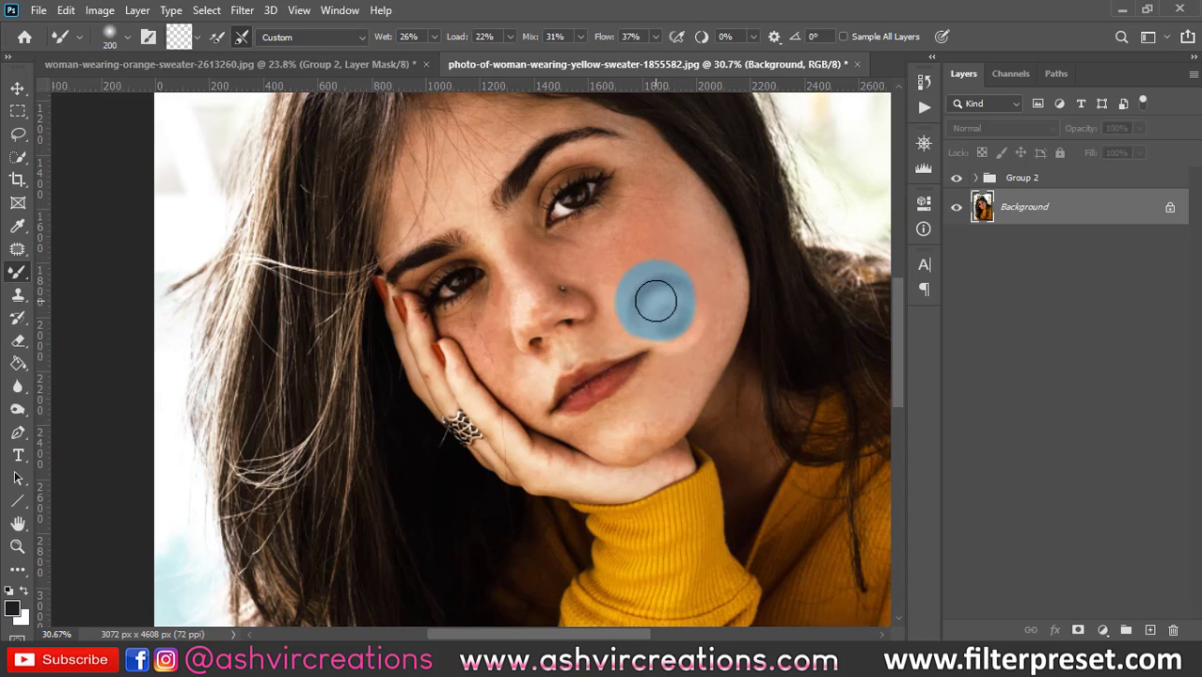
key("bracketleft")
mouse_move(587, 275)
left_mouse_down()
mouse_move(501, 248)
mouse_move(522, 313)
mouse_move(531, 267)
mouse_move(508, 226)
mouse_move(493, 277)
mouse_move(505, 351)
mouse_move(509, 337)
mouse_move(642, 299)
left_mouse_up()
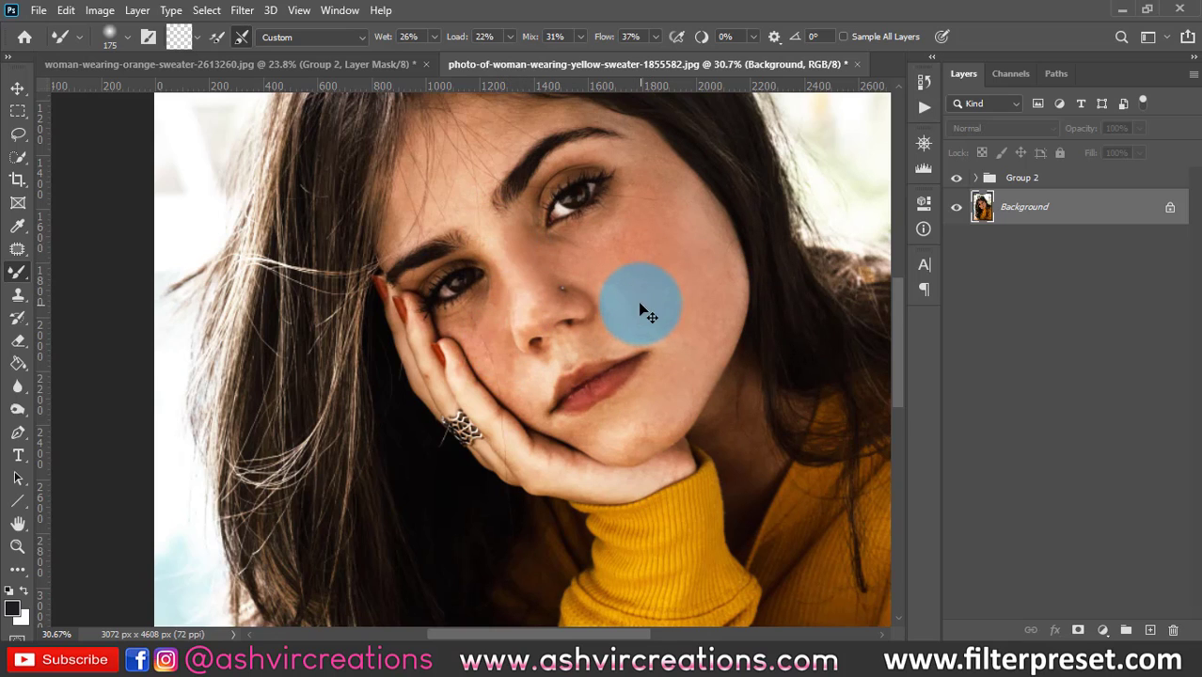
mouse_move(546, 296)
left_mouse_down()
mouse_move(513, 247)
mouse_move(534, 309)
mouse_move(551, 309)
mouse_move(515, 335)
mouse_move(485, 313)
mouse_move(515, 378)
mouse_move(494, 320)
mouse_move(492, 349)
mouse_move(489, 312)
mouse_move(452, 327)
mouse_move(513, 377)
mouse_move(492, 330)
mouse_move(515, 390)
mouse_move(571, 347)
mouse_move(685, 323)
mouse_move(640, 422)
mouse_move(624, 428)
mouse_move(647, 421)
mouse_move(701, 336)
mouse_move(694, 198)
mouse_move(695, 279)
mouse_move(663, 326)
mouse_move(590, 243)
left_mouse_up()
mouse_move(634, 189)
left_mouse_down()
mouse_move(683, 340)
mouse_move(711, 368)
left_mouse_up()
key("ctrl+z")
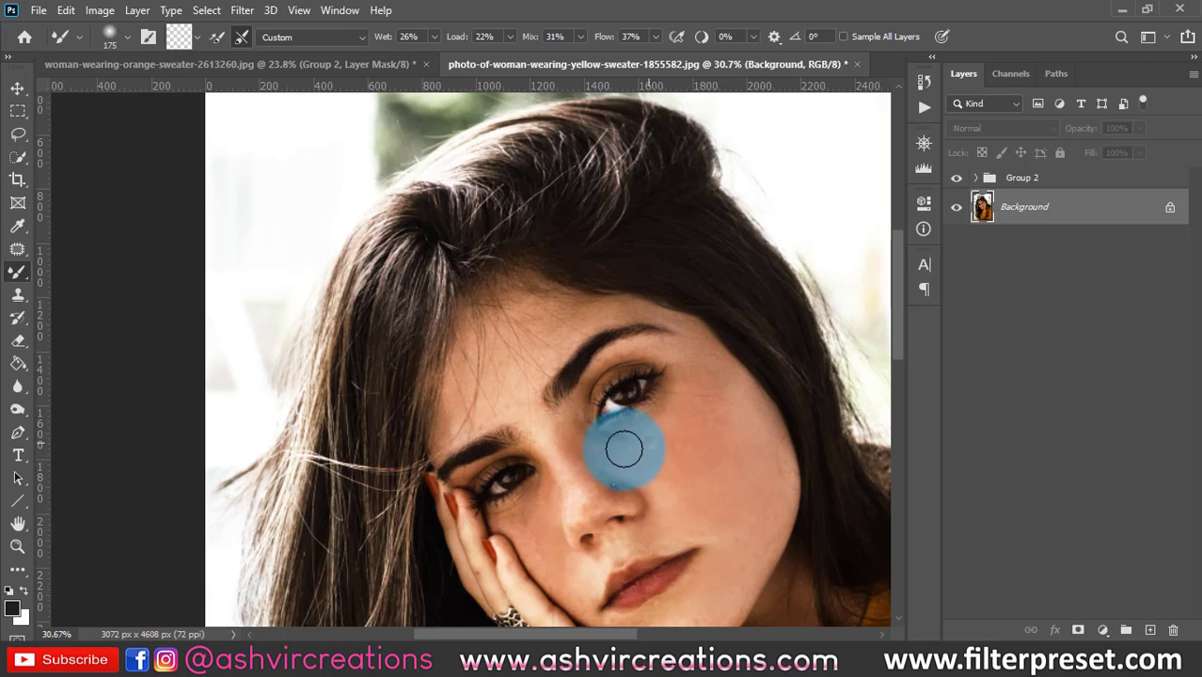
Smooth the remaining facial skin, including under the eye above the hand, with the Mixer Brush reduced to 100 px, and return to the Move tool
scroll(623, 437, "down", 3)
mouse_move(679, 478)
left_mouse_down()
mouse_move(574, 343)
mouse_move(524, 339)
mouse_move(475, 275)
mouse_move(491, 336)
mouse_move(465, 257)
mouse_move(500, 344)
mouse_move(494, 304)
mouse_move(485, 297)
mouse_move(485, 363)
mouse_move(495, 322)
mouse_move(525, 339)
mouse_move(500, 324)
mouse_move(472, 353)
mouse_move(452, 275)
mouse_move(457, 342)
mouse_move(456, 298)
mouse_move(496, 264)
mouse_move(512, 302)
mouse_move(504, 234)
mouse_move(512, 272)
mouse_move(567, 265)
mouse_move(553, 259)
mouse_move(587, 276)
left_mouse_up()
scroll(519, 337, "up", 3)
key("bracketleft")
key("bracketleft")
key("bracketleft")
scroll(509, 335, "down", 3)
scroll(503, 315, "up", 3)
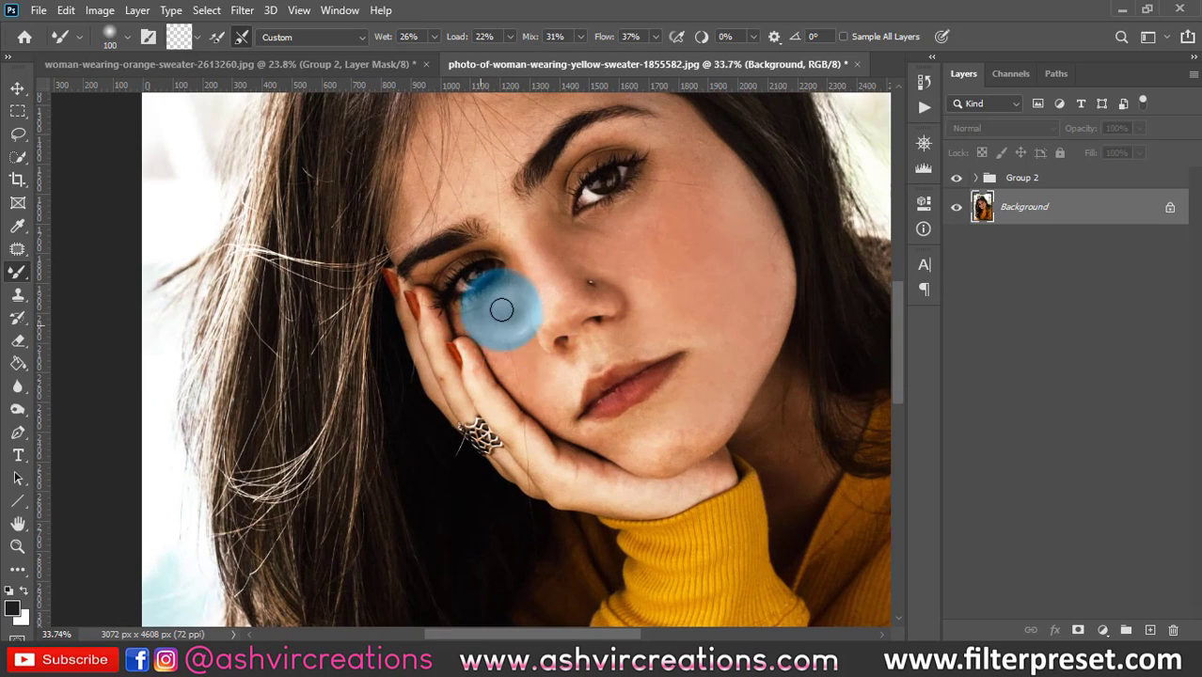
scroll(537, 336, "down", 3)
scroll(537, 335, "up", 1)
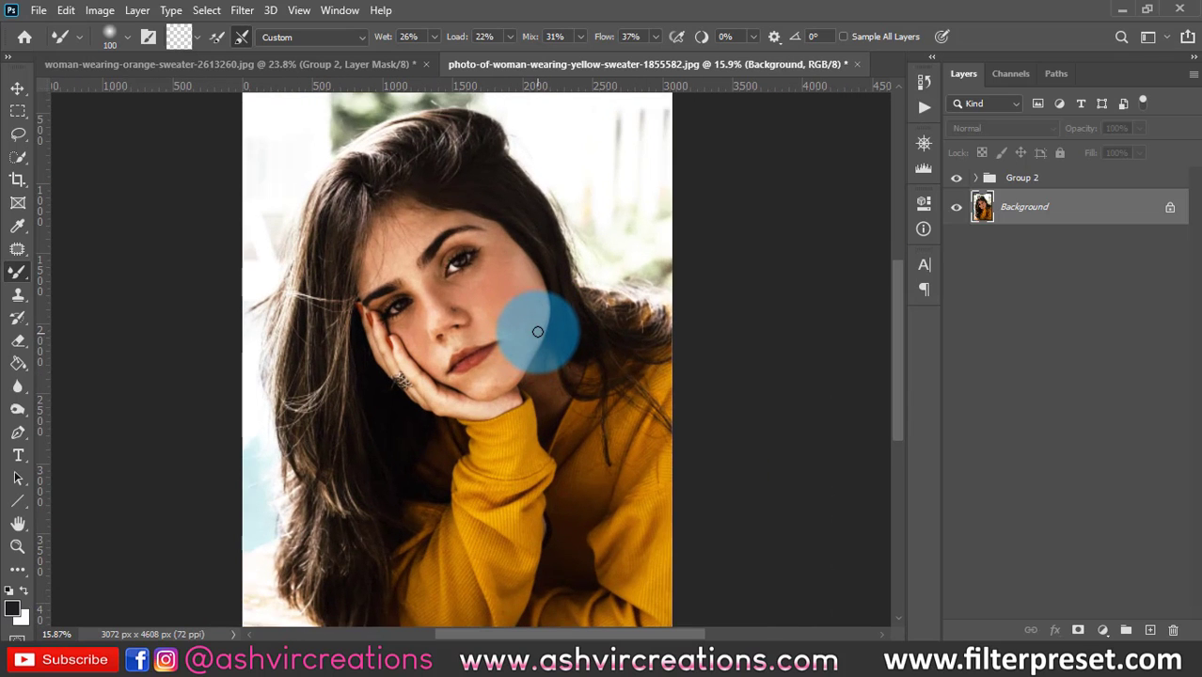
key("v")
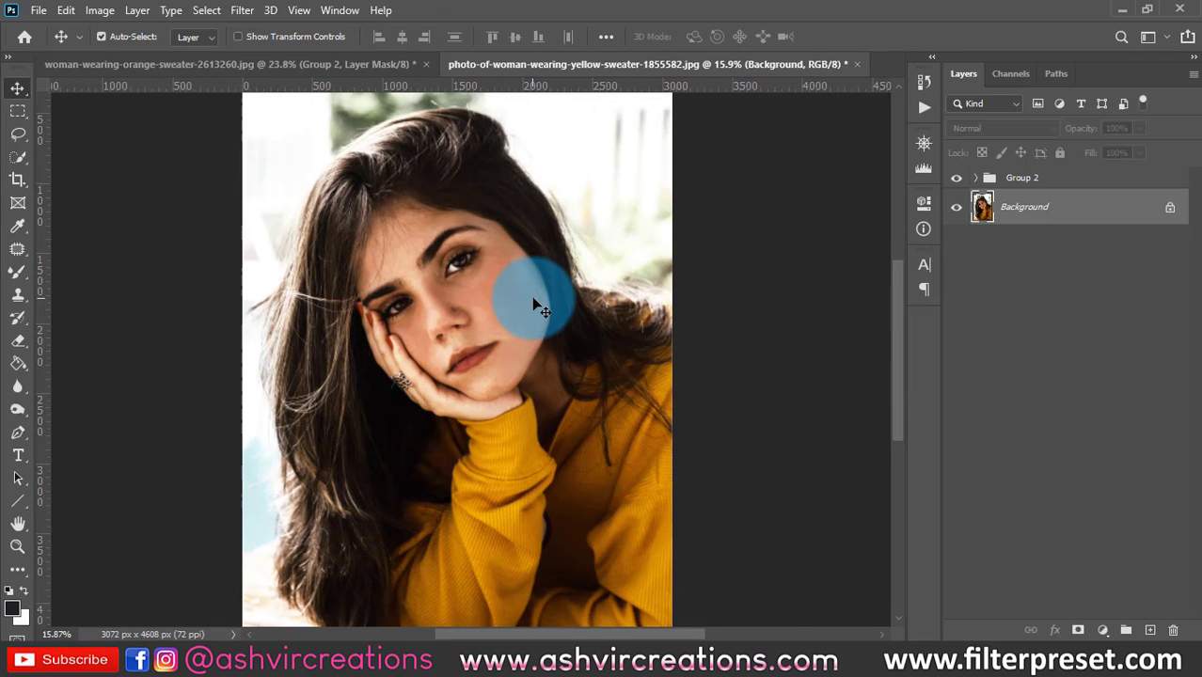
Duplicate the retouched portrait document, with all its layers, as a separate copy
left_click(339, 11)
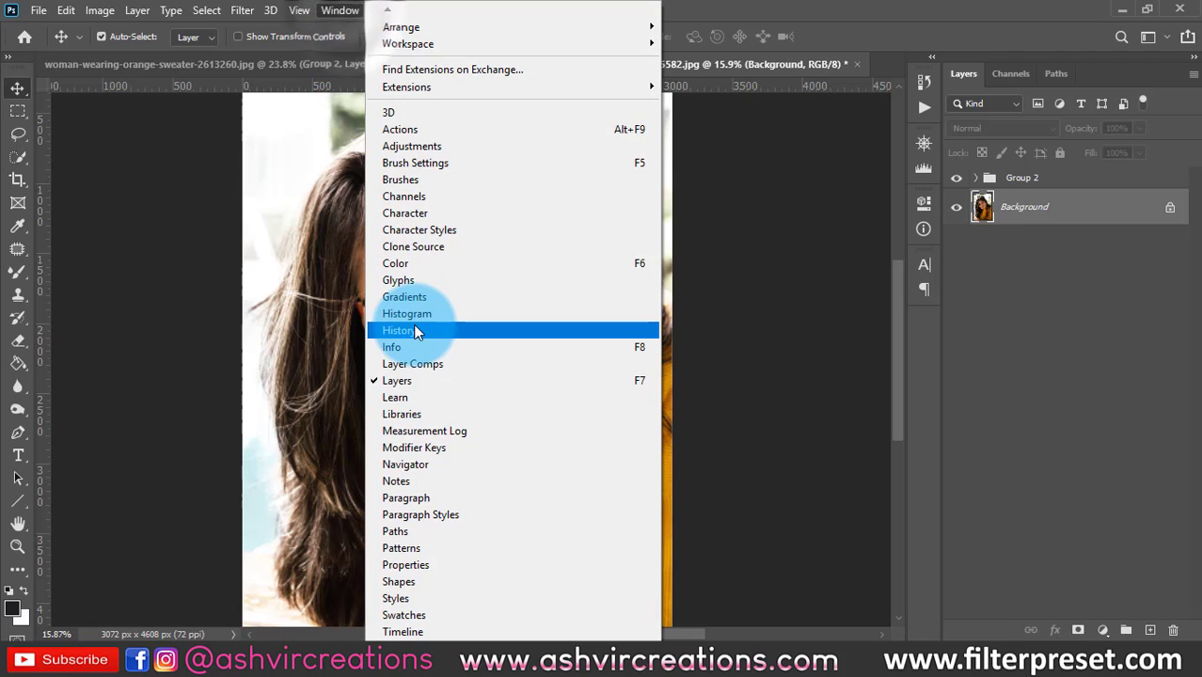
left_click(300, 110)
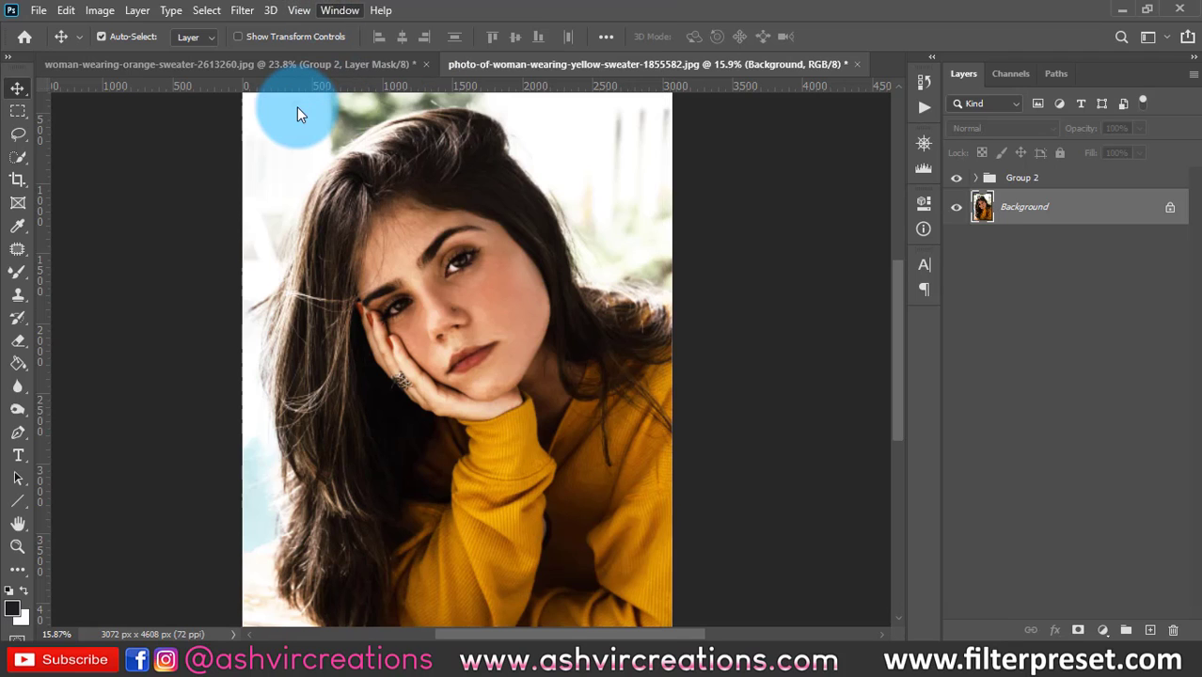
left_click(101, 10)
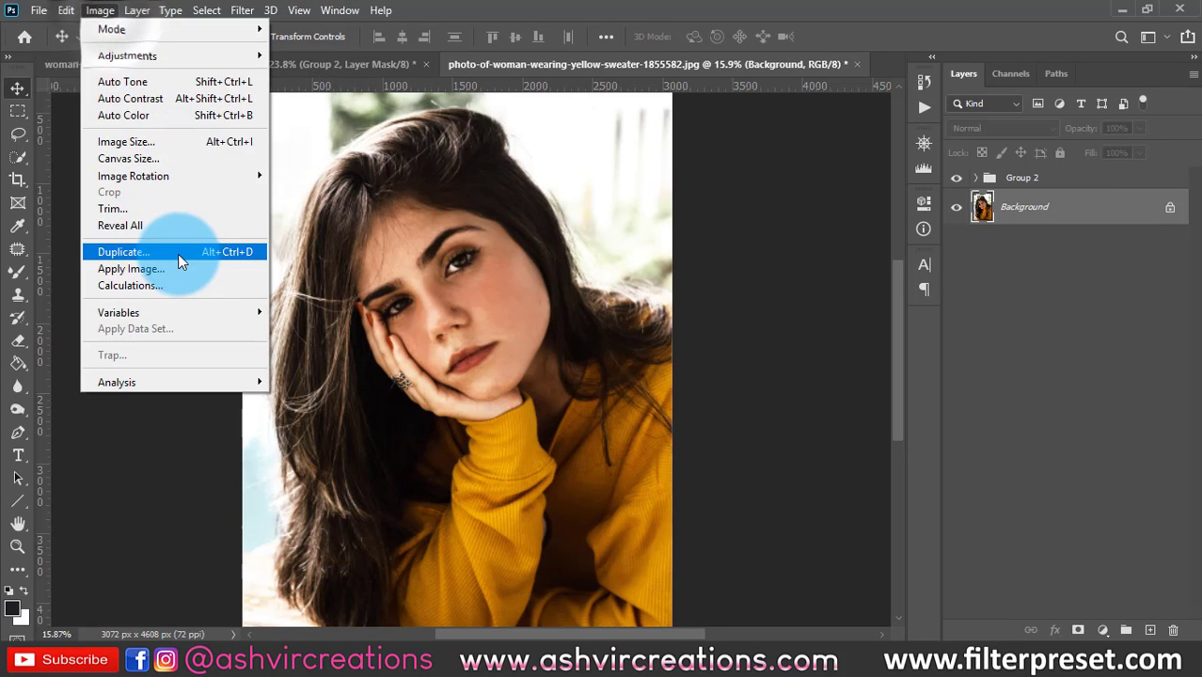
left_click(178, 254)
left_click(743, 194)
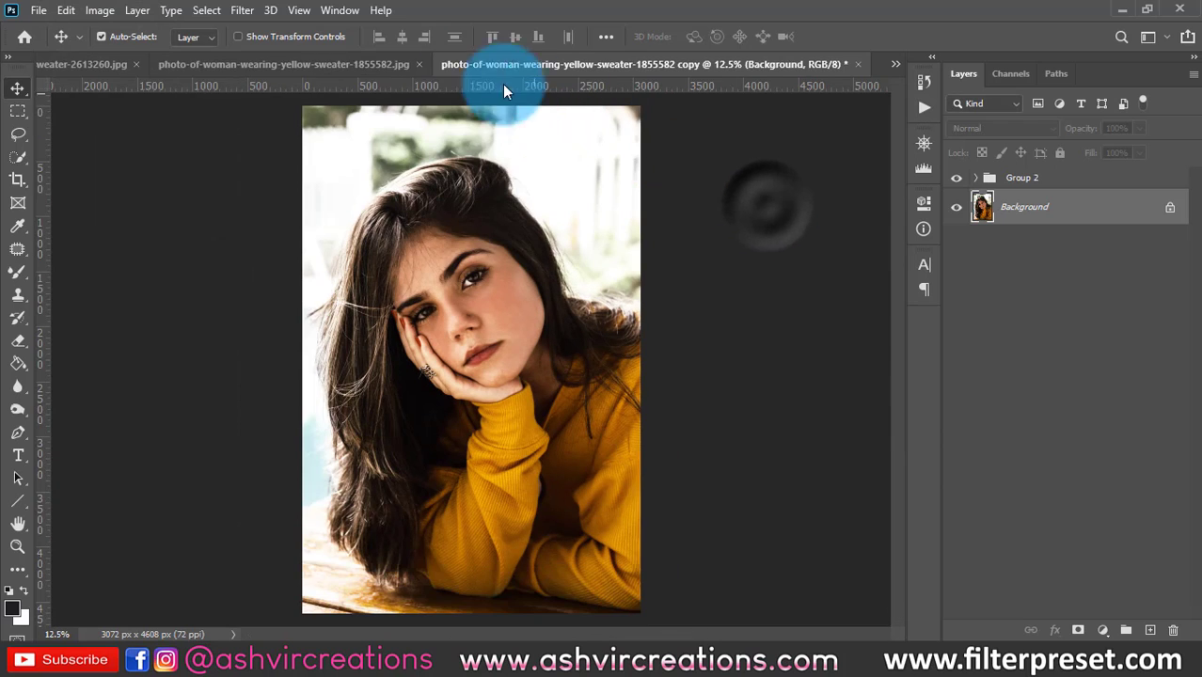
Return to the original yellow-sweater document and revert it to its Open history state
left_click(352, 58)
left_click(339, 10)
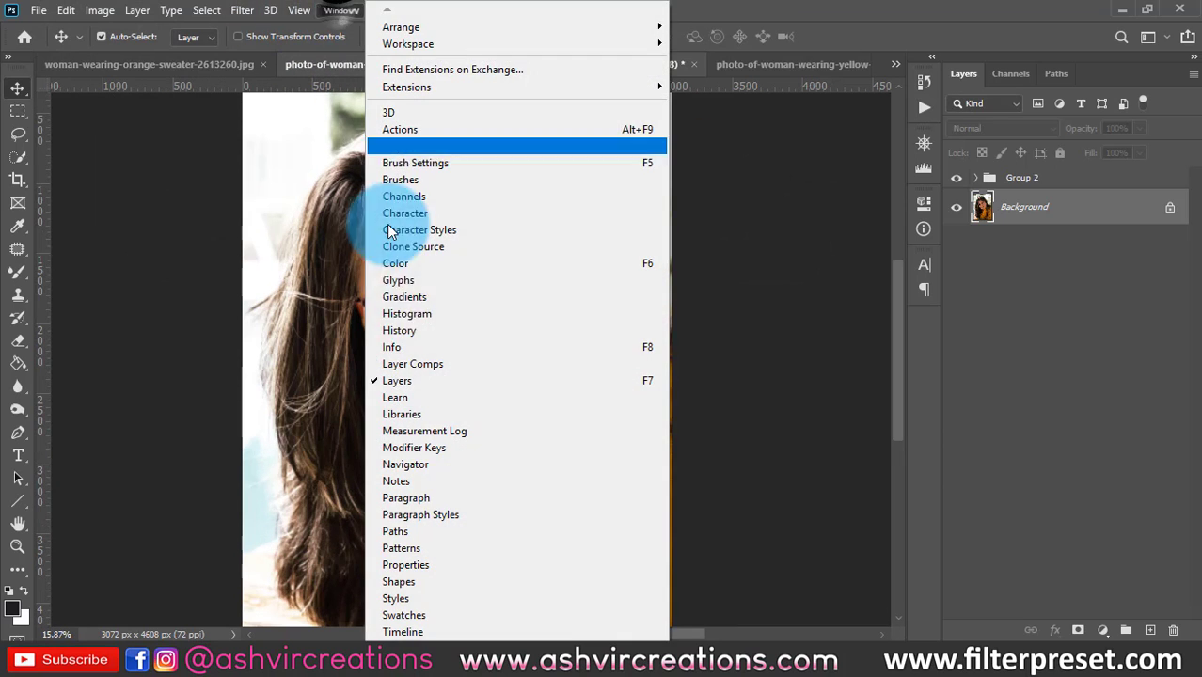
left_click(403, 329)
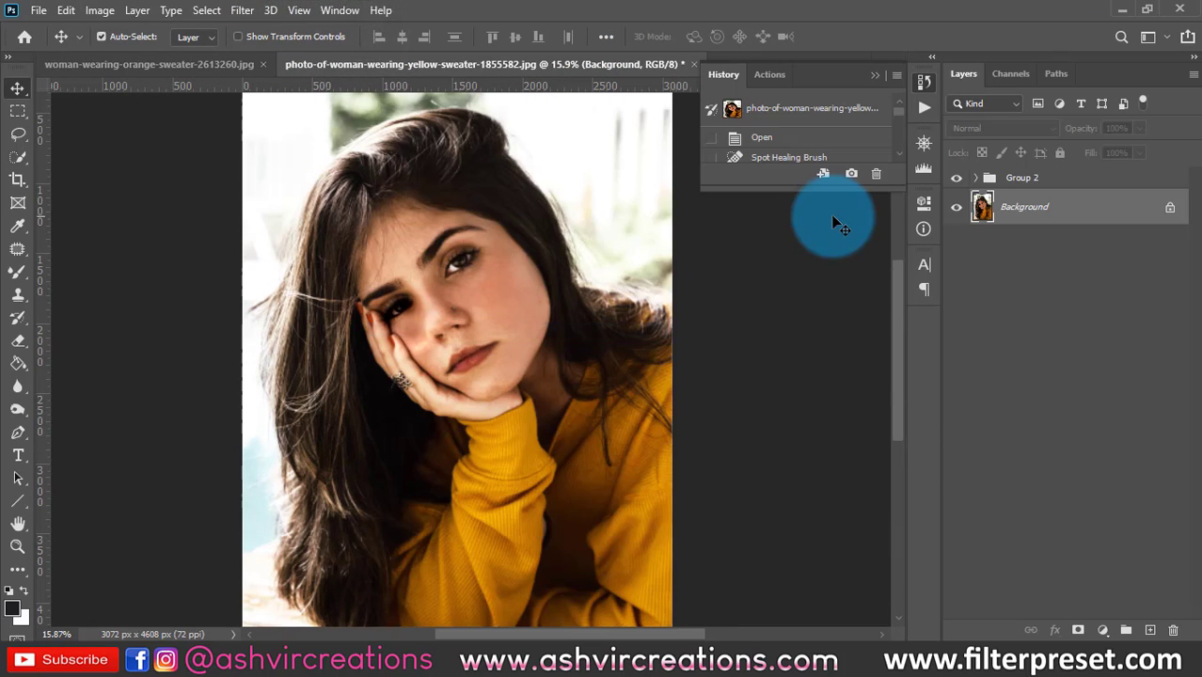
left_click(848, 146)
left_click(874, 73)
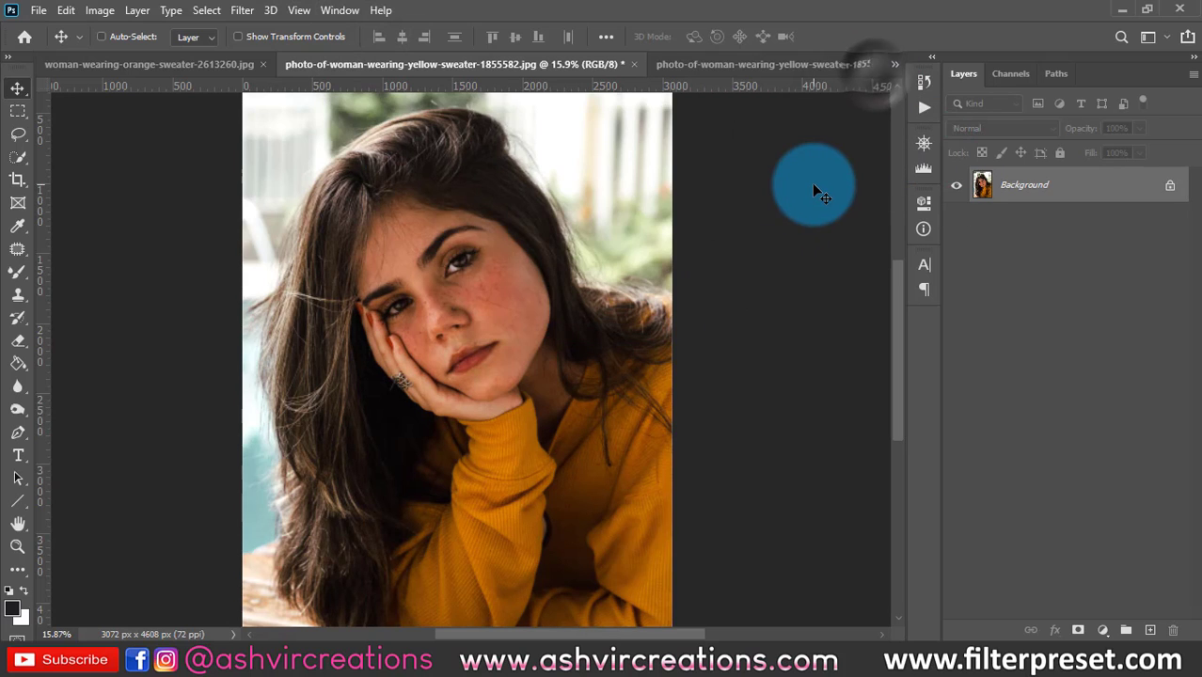
Add the unedited portrait above the Background in the duplicated document, and unlock the Background as Layer 0
left_click(738, 64)
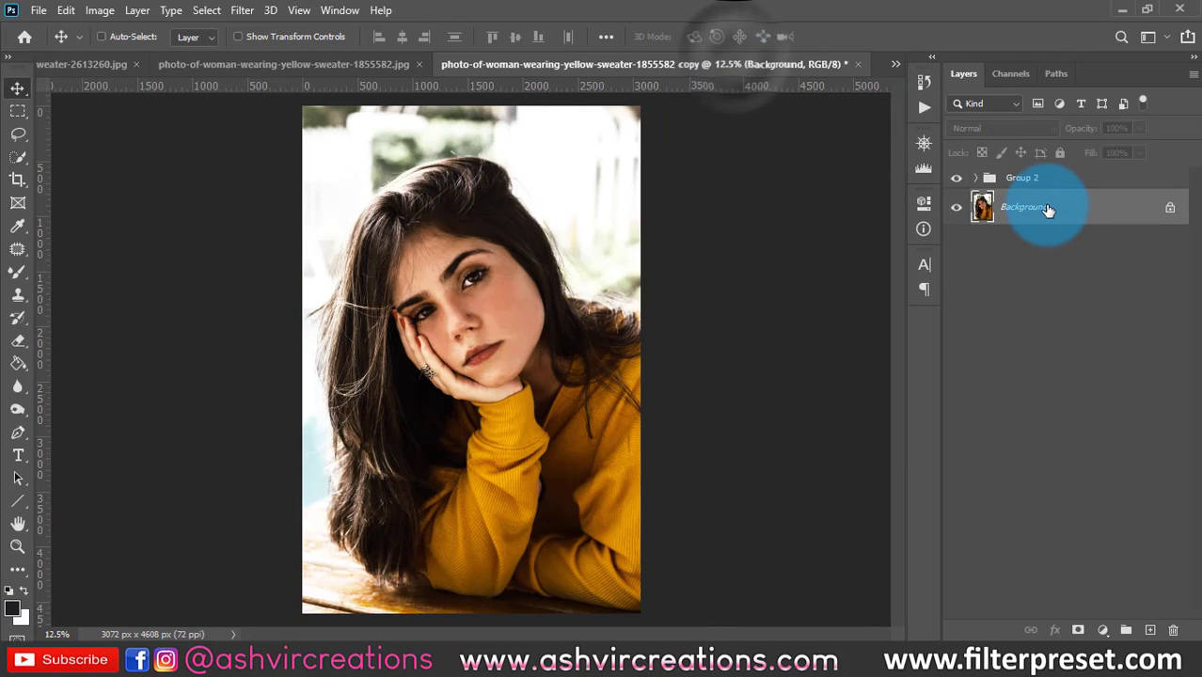
key("ctrl+j")
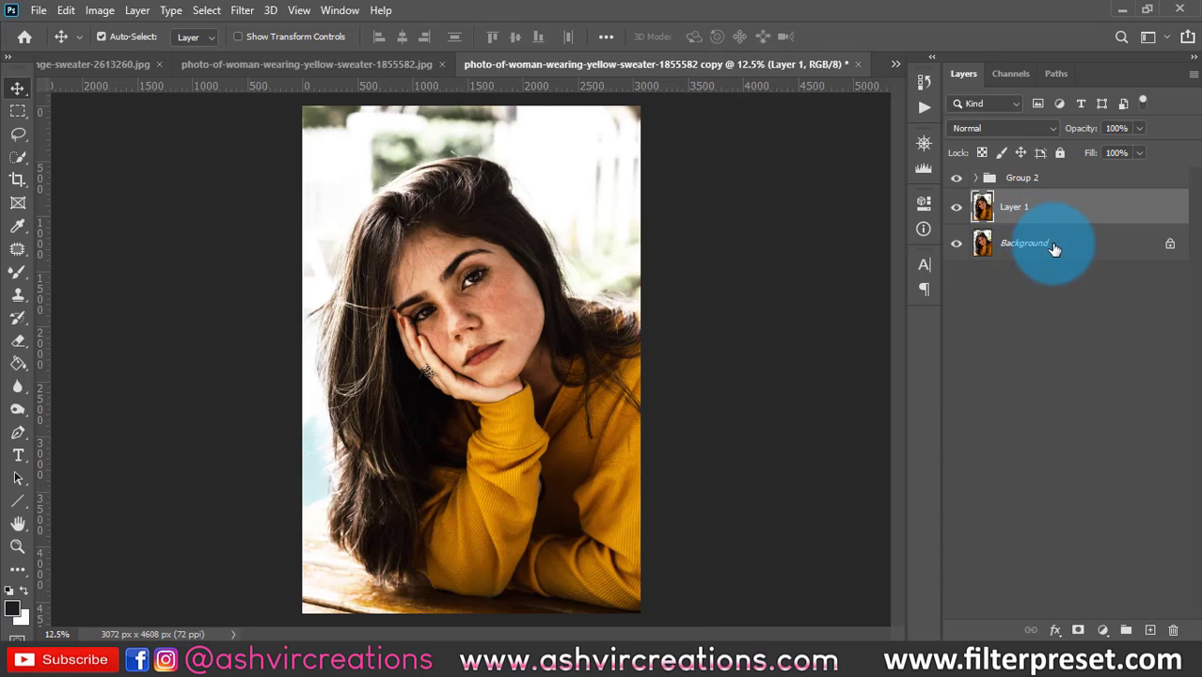
double_click(1025, 244)
left_click(757, 185)
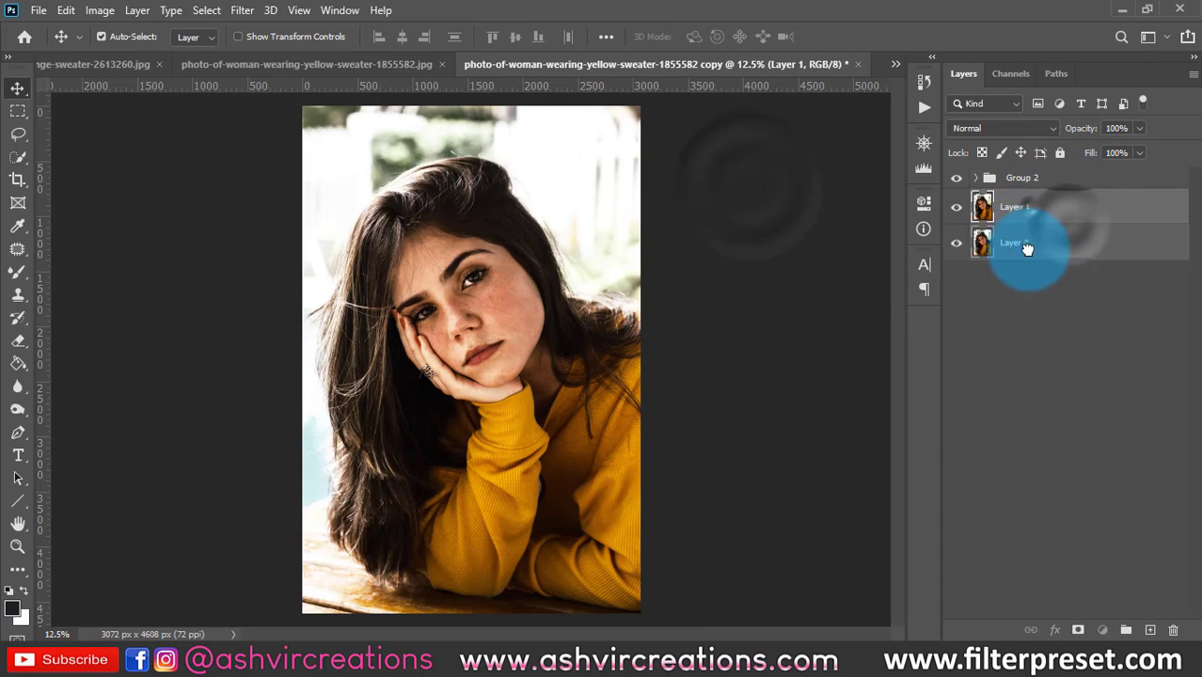
Place the unedited portrait layer beneath Layer 0 and rename it origi
double_click(1025, 243)
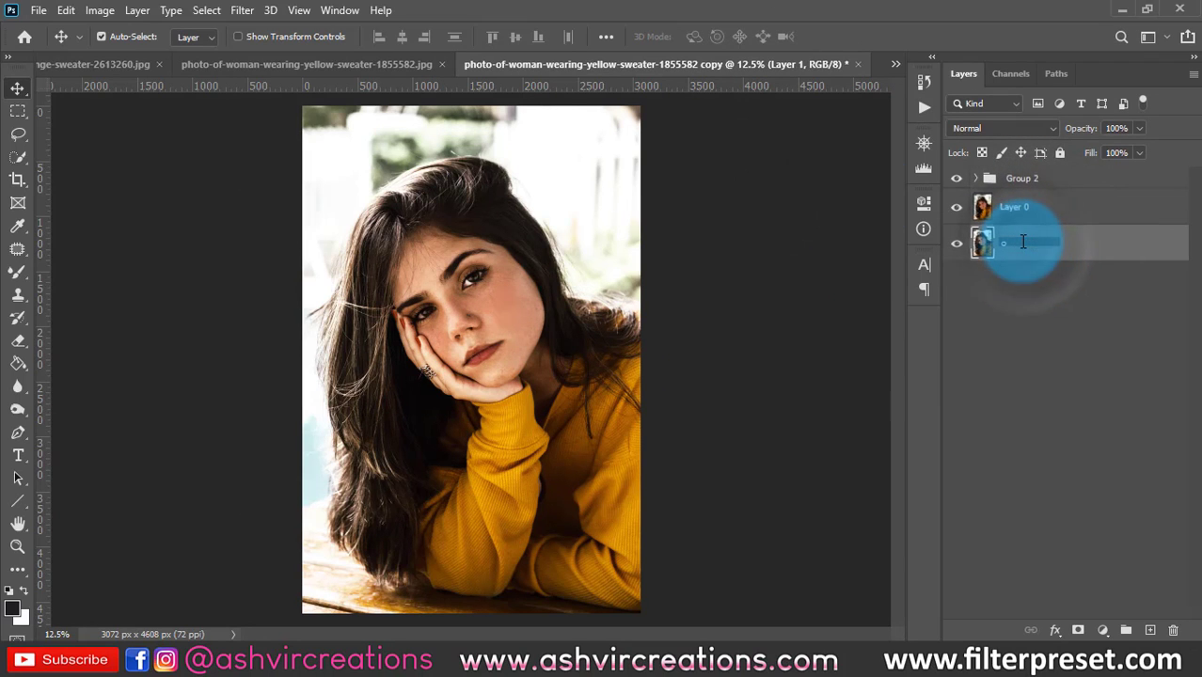
type("origi")
key("Return")
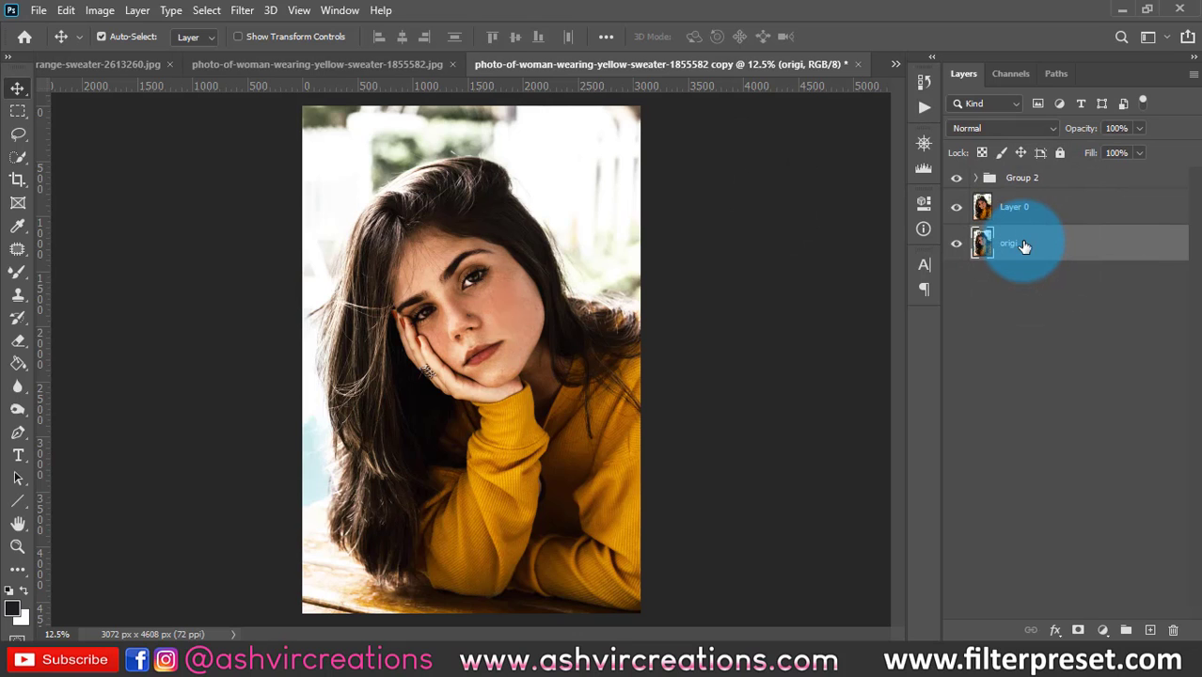
Compare the retouched portrait with Layer 0 hidden and shown over the origi layer, close up and at a wider view
scroll(668, 207, "up", 2)
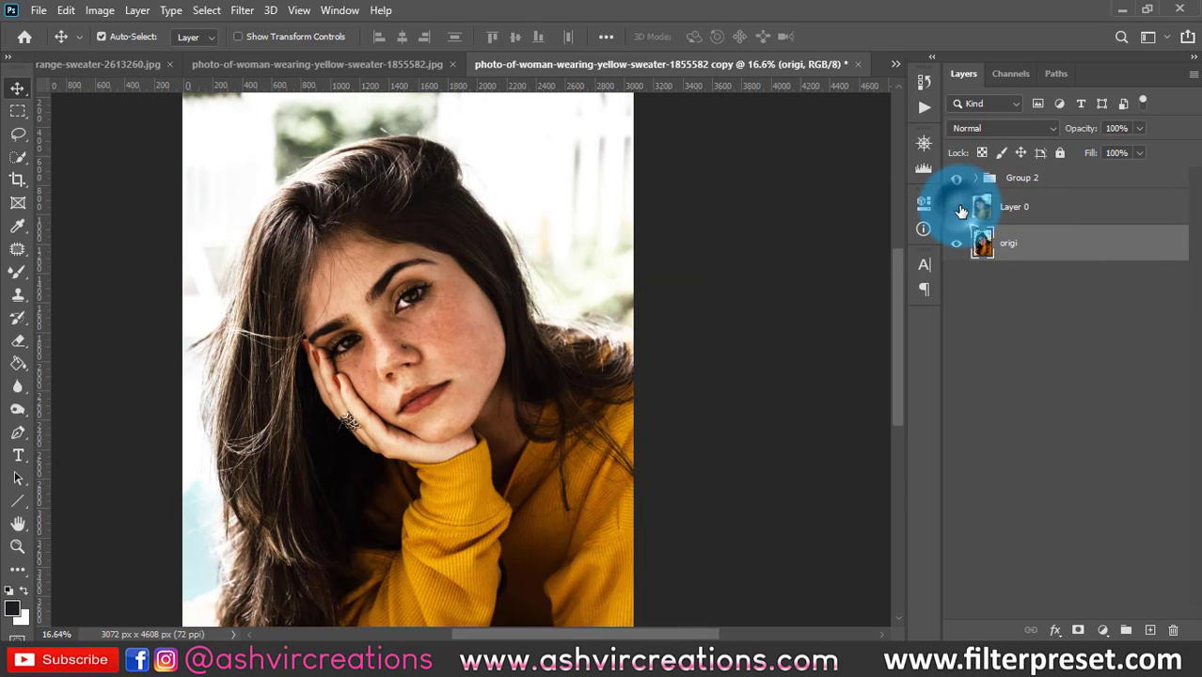
scroll(404, 299, "up", 1)
left_click_drag(429, 279, 563, 249)
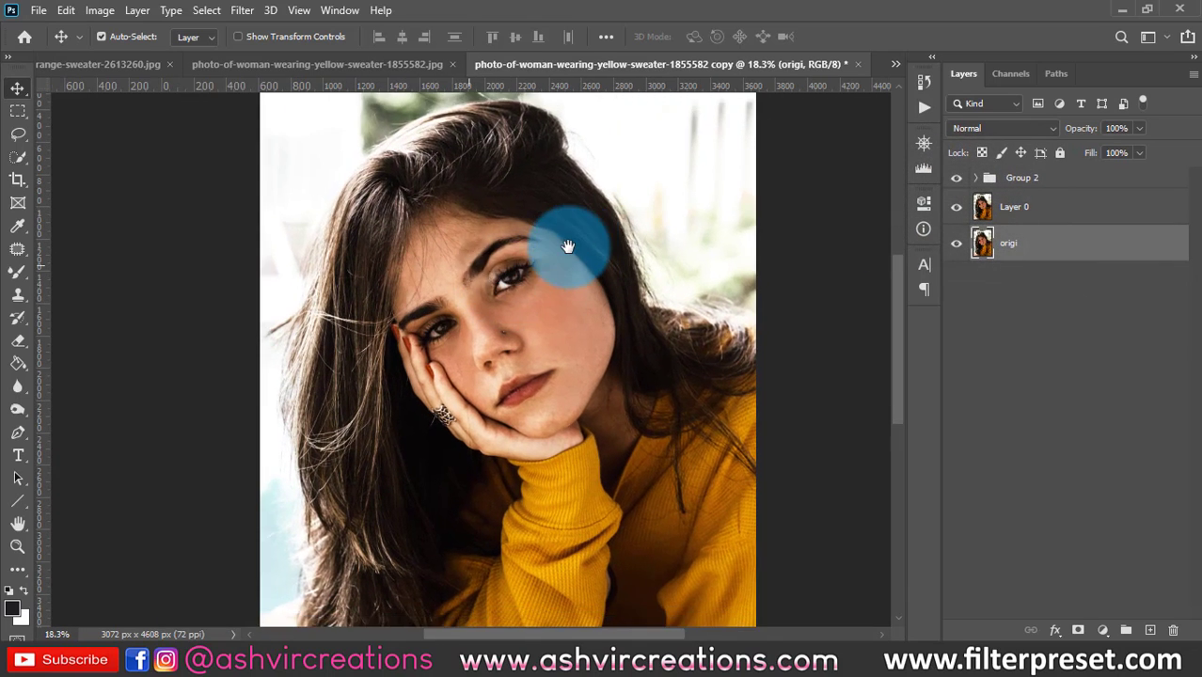
scroll(564, 254, "down", 2)
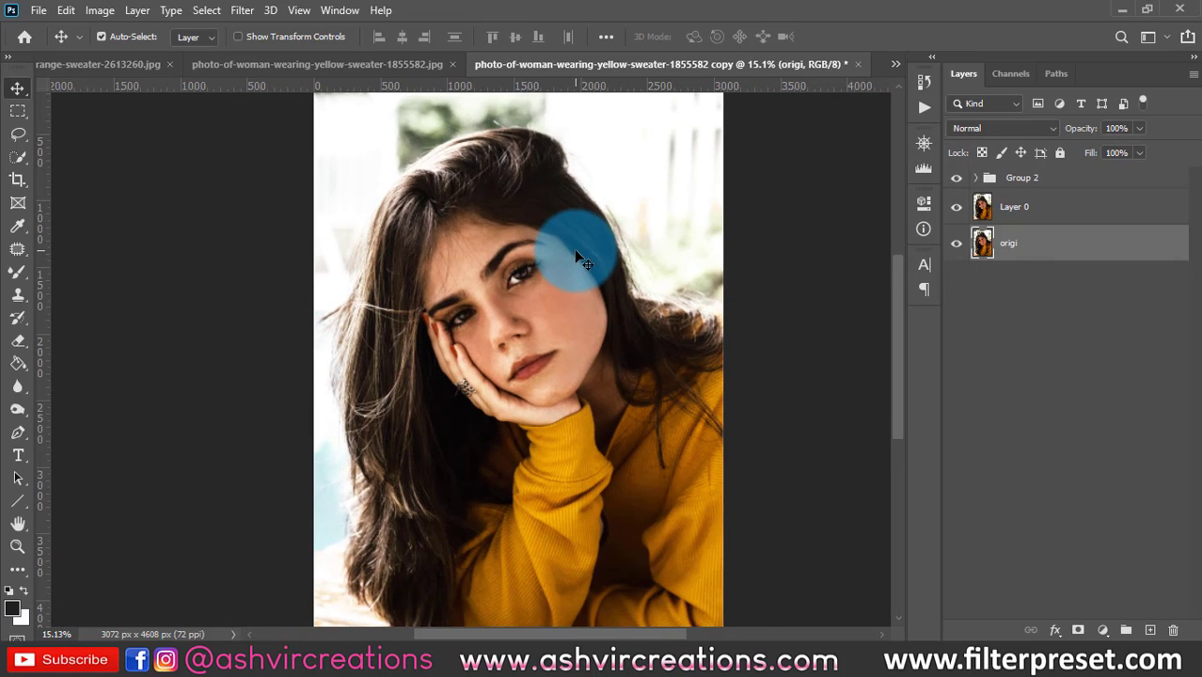
Create a new empty layer above Group 2
left_click(1087, 180)
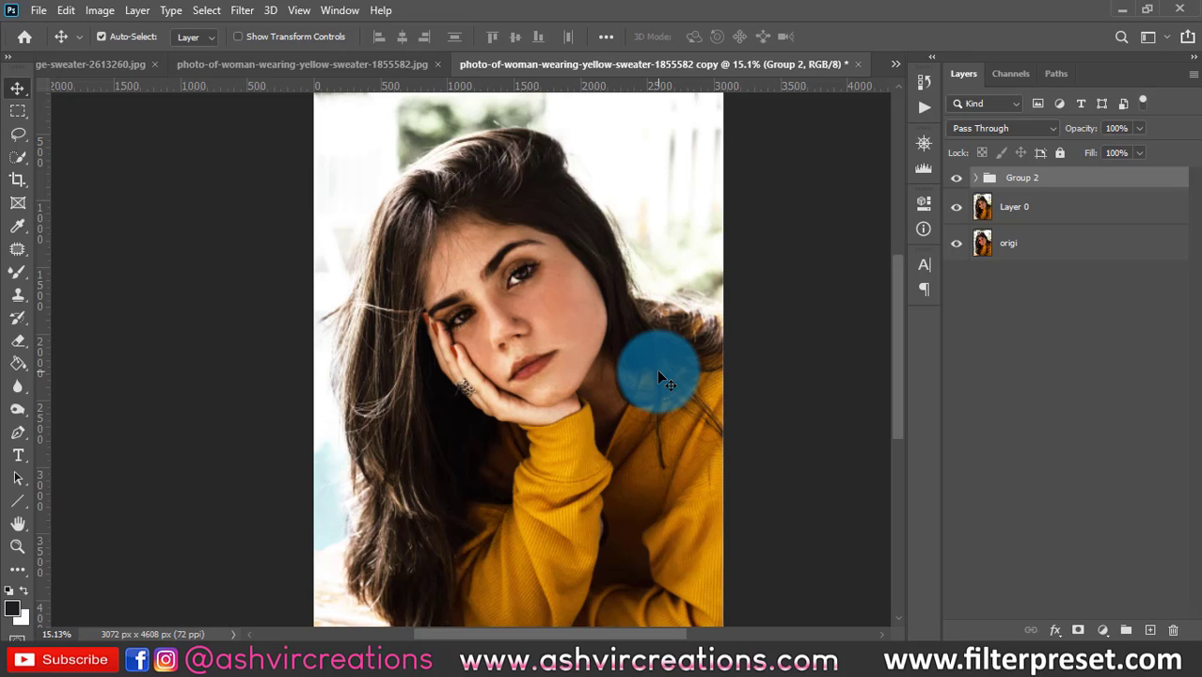
left_click(1156, 633)
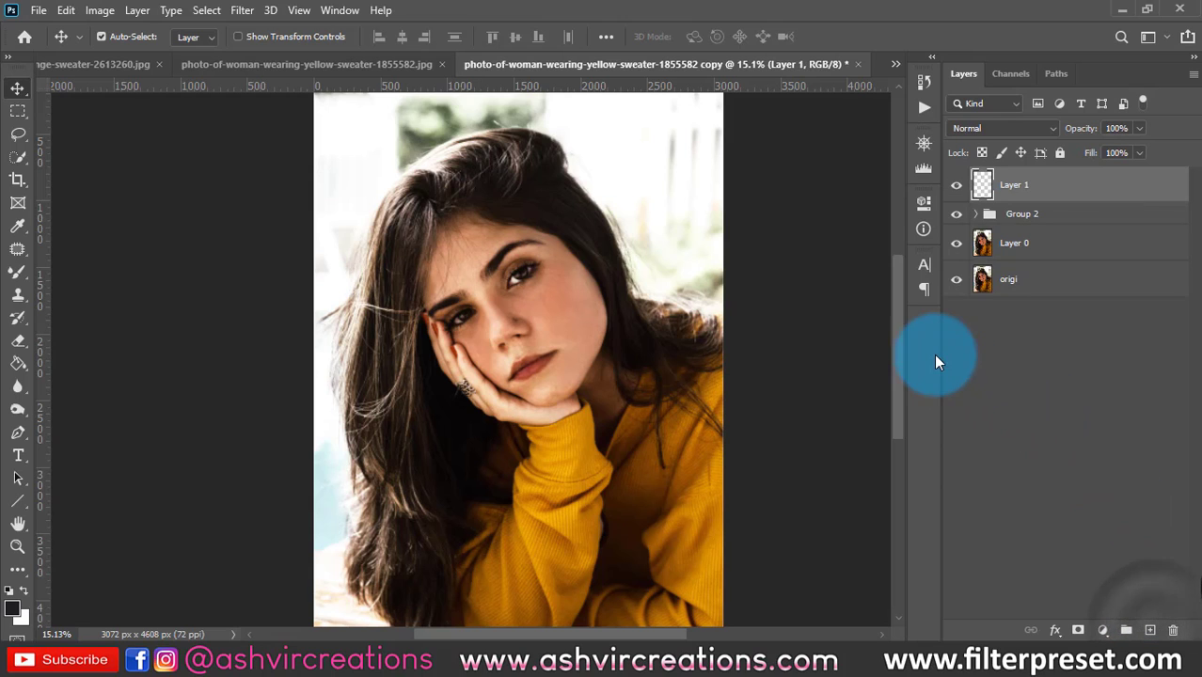
Fill a rectangular selection around the head and shoulders with 50% Gray on Layer 1
left_click(18, 113)
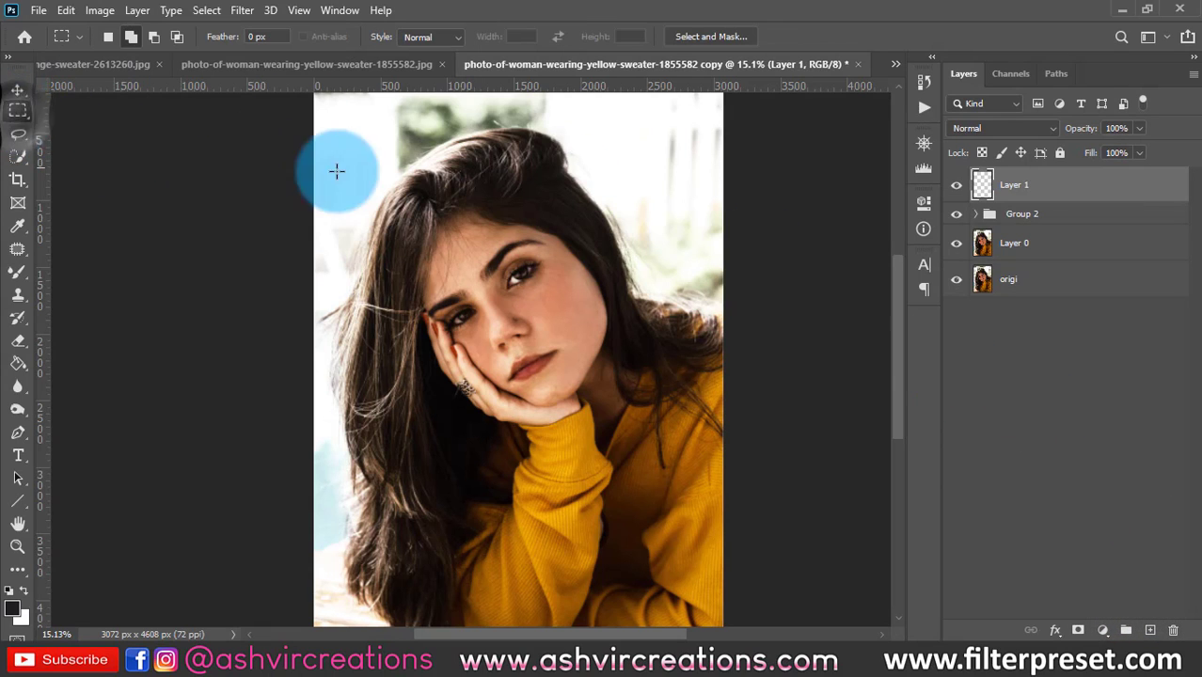
left_click_drag(358, 122, 691, 479)
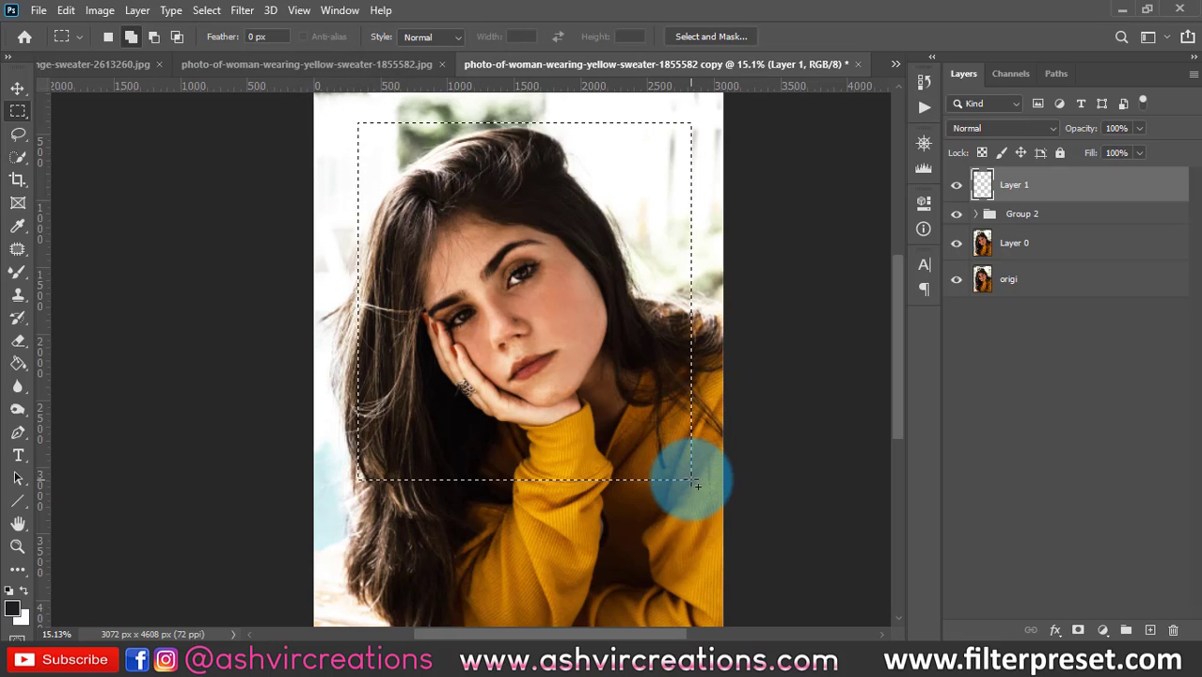
right_click(512, 263)
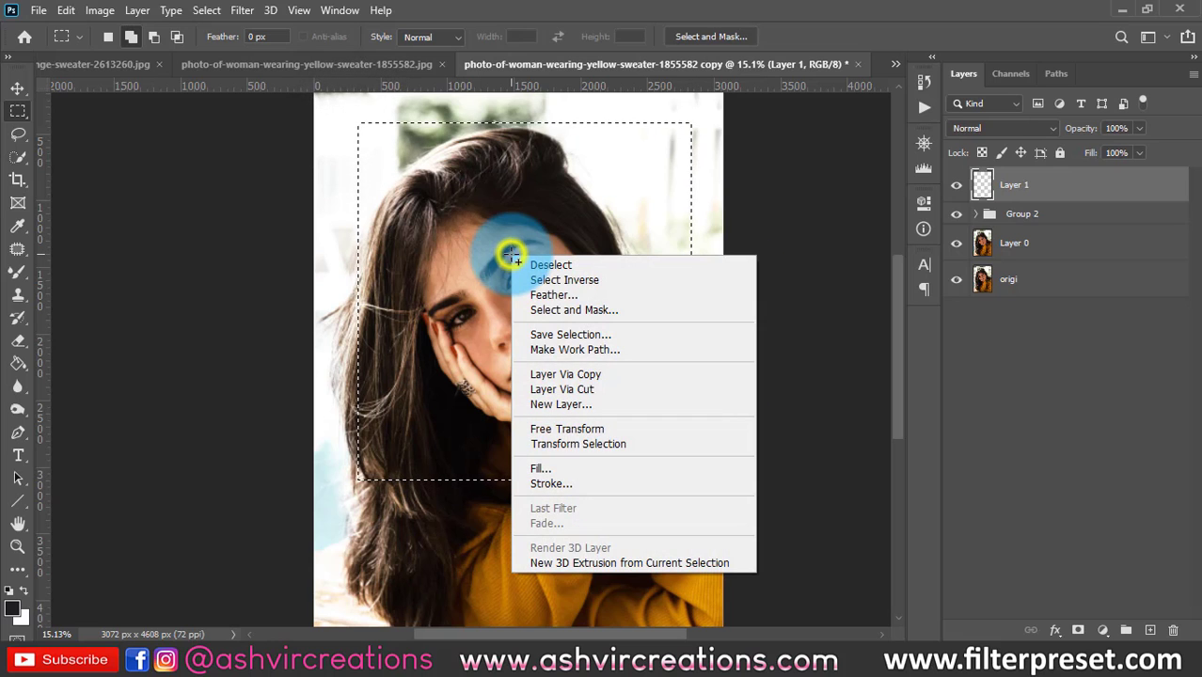
left_click(542, 463)
left_click(736, 158)
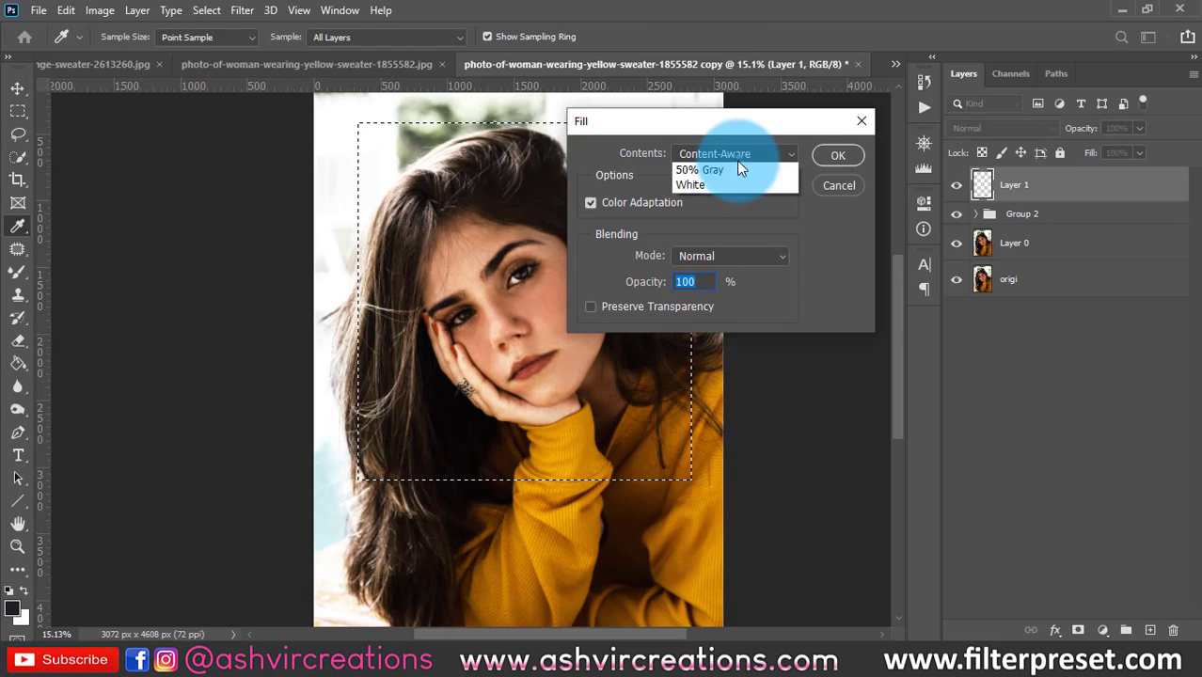
left_click(718, 301)
left_click(826, 156)
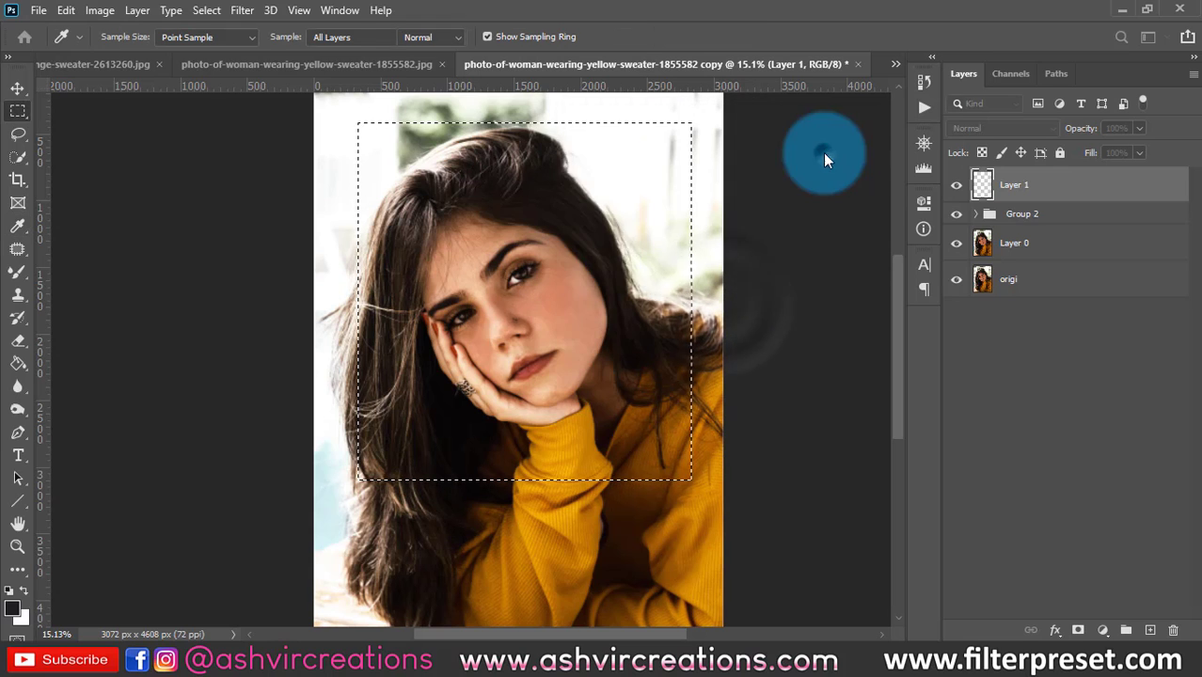
Set Layer 1's blend mode to Overlay and leave the gray area deselected
left_click(948, 128)
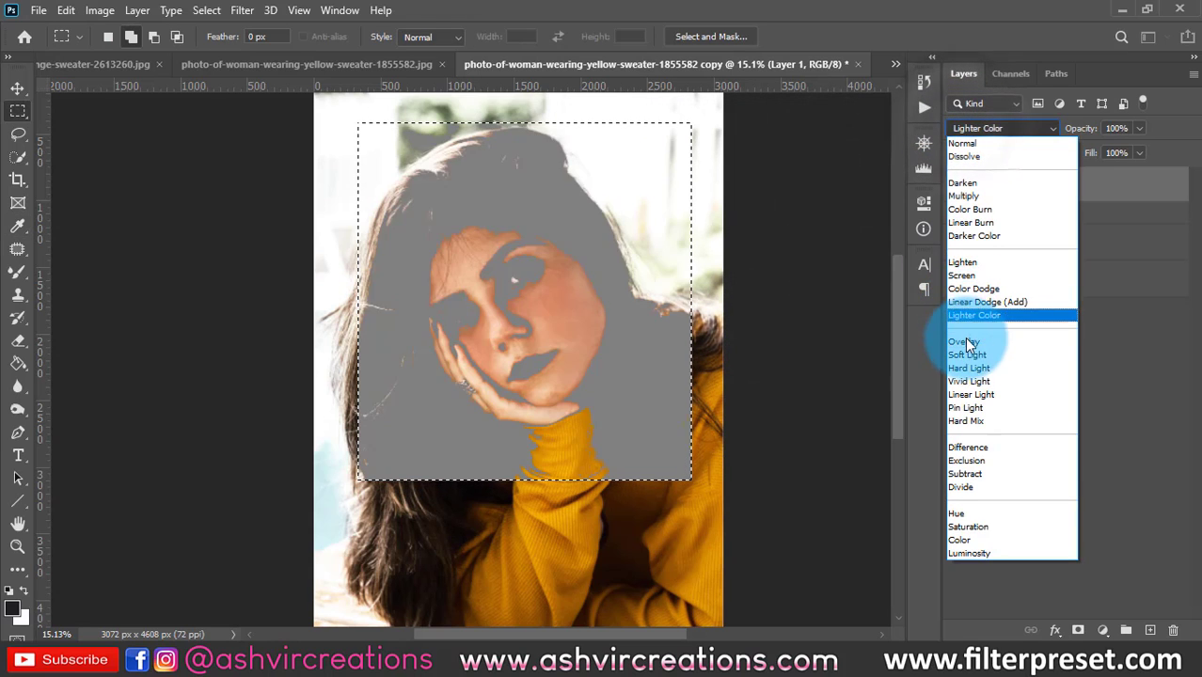
left_click(964, 341)
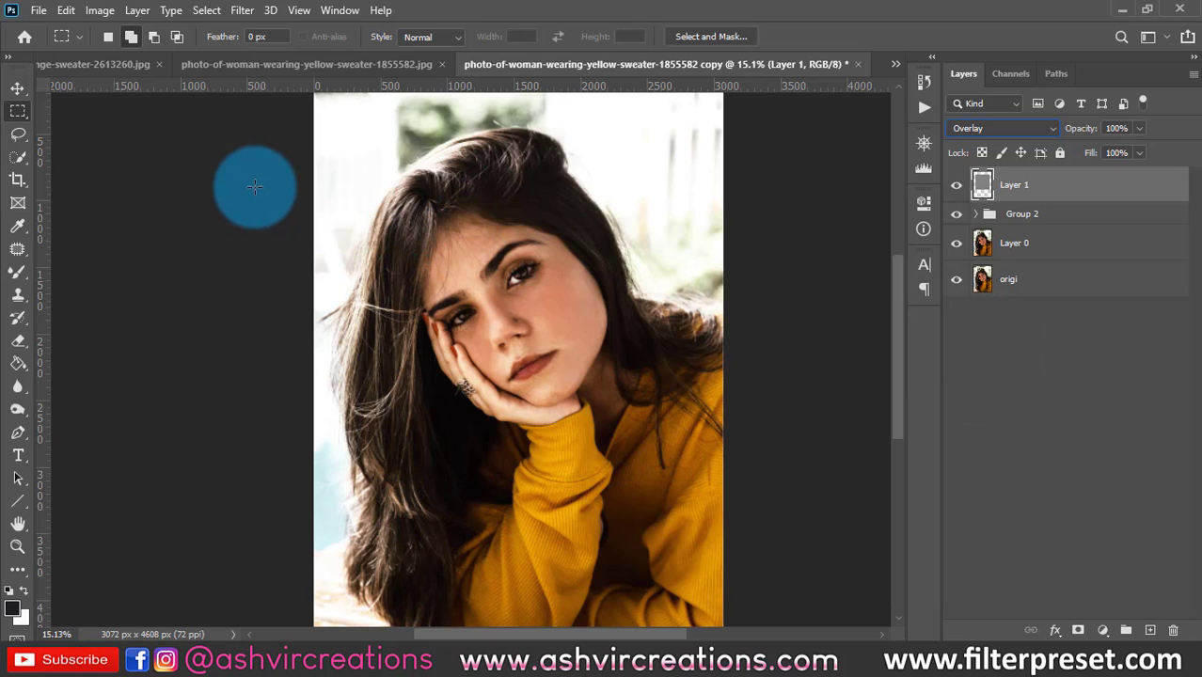
left_click(981, 187, "ctrl")
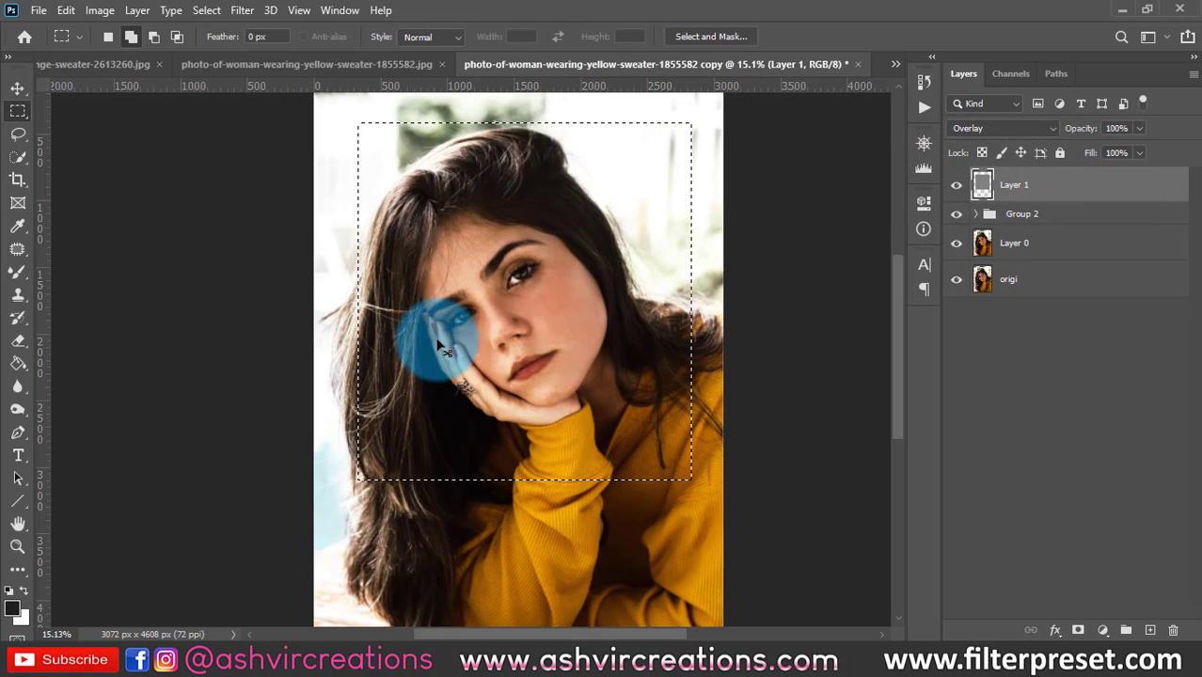
key("ctrl+d")
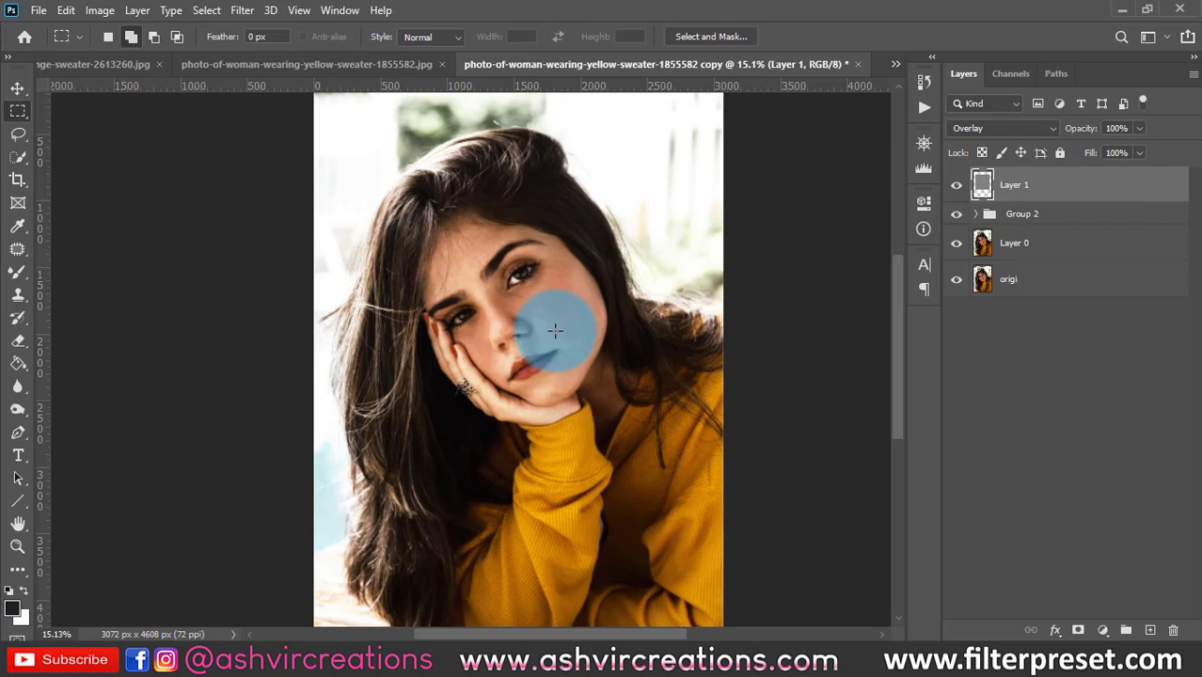
Burn the cheek below the outer eye on Layer 1, using a 400 px brush, Midtones range and 20% exposure
left_click(19, 410)
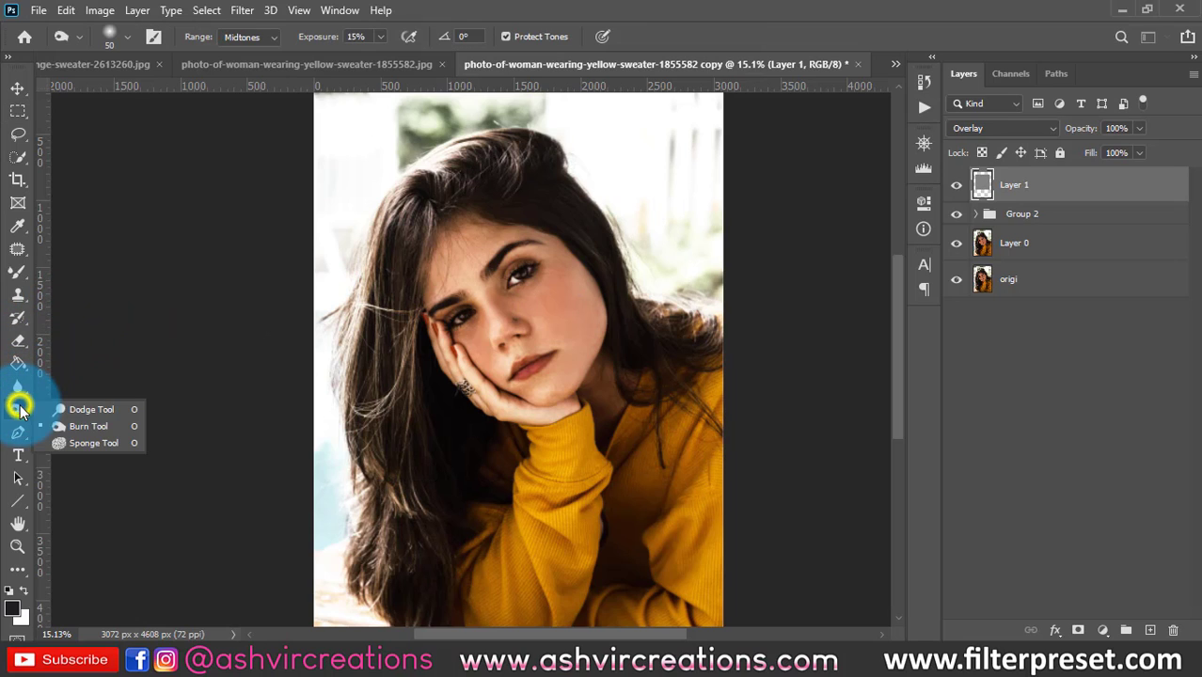
left_click(83, 423)
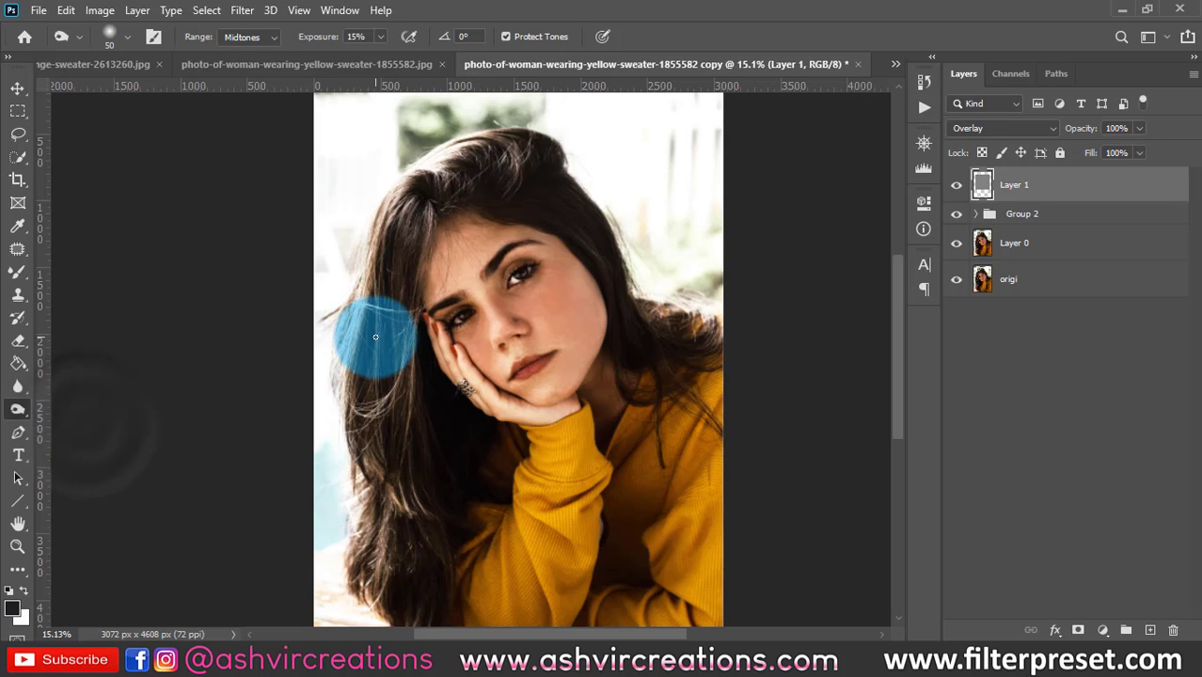
scroll(375, 336, "up", 1)
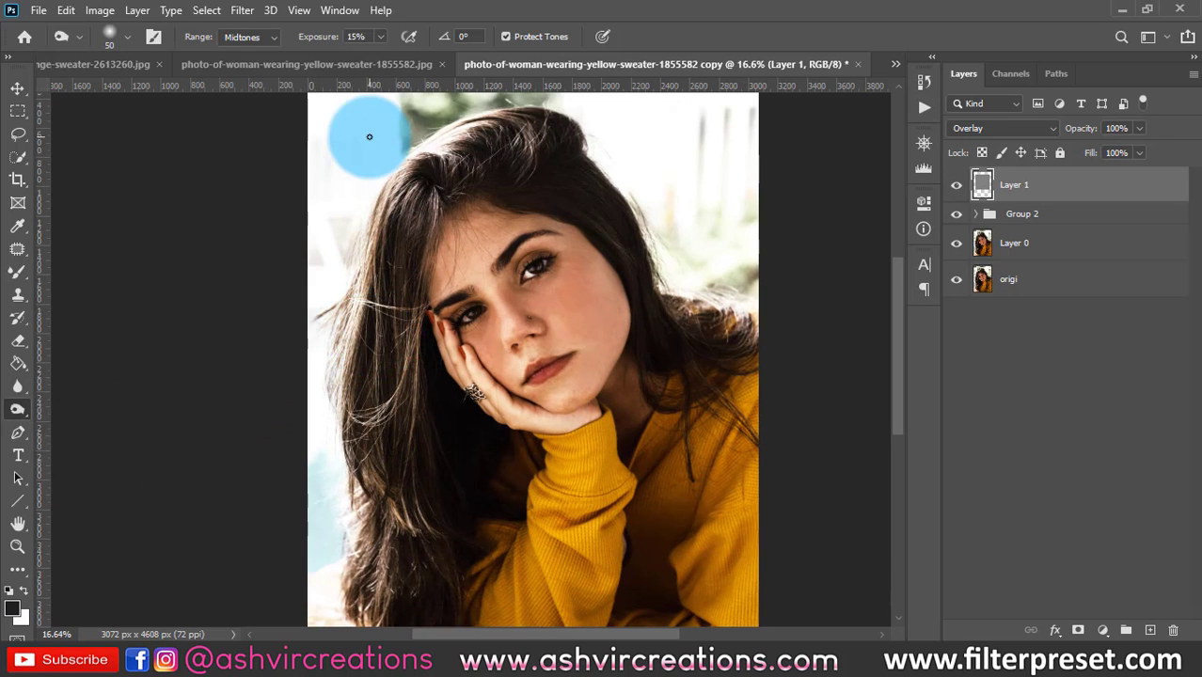
left_click(322, 44)
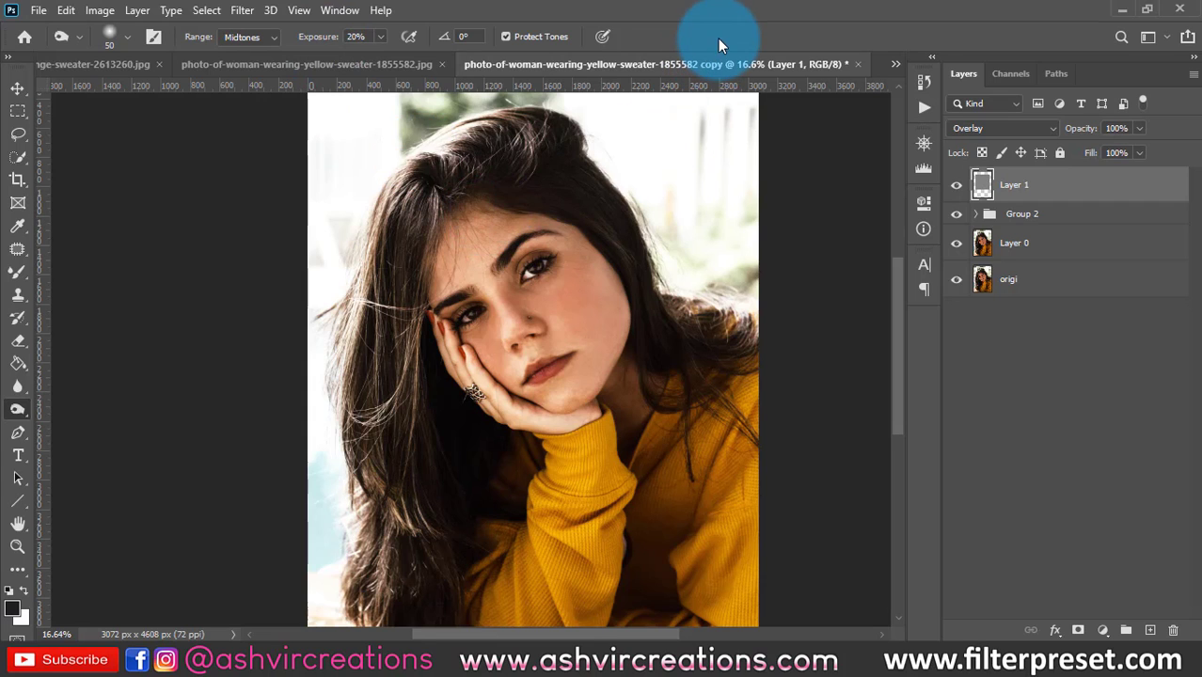
key("bracketright")
key("bracketright")
scroll(576, 349, "up", 2)
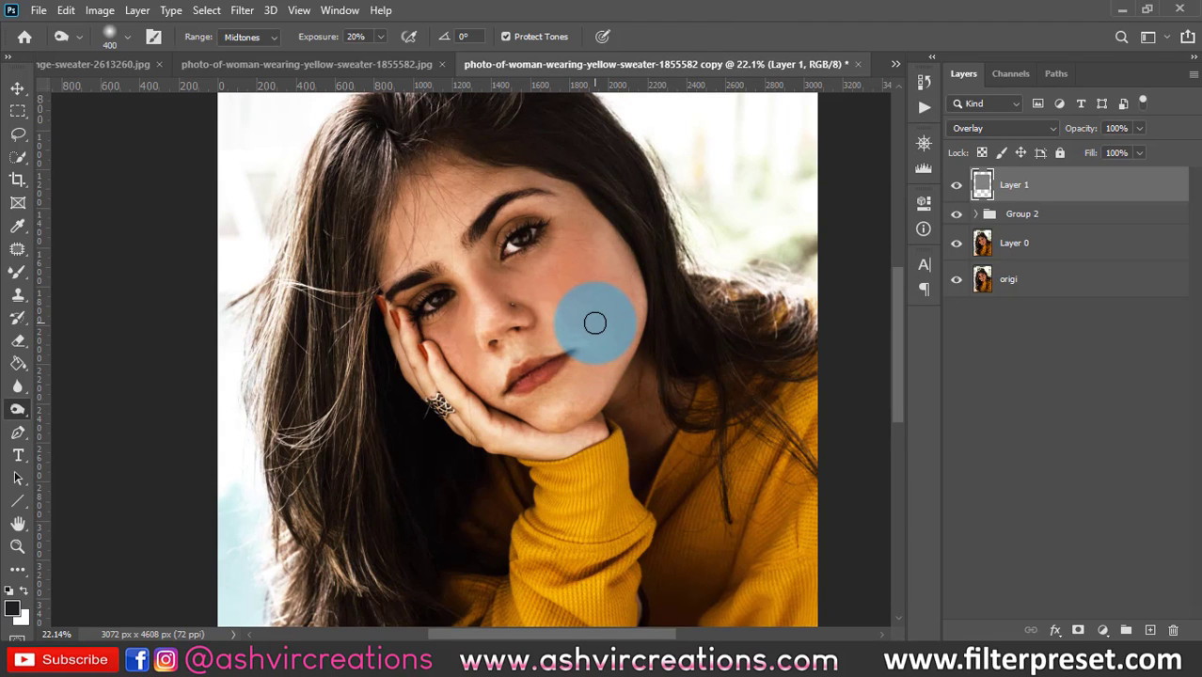
left_click_drag(594, 312, 610, 256)
Darken the outer cheek near the hairline with the Burn tool and a 300 px brush
key("bracketleft")
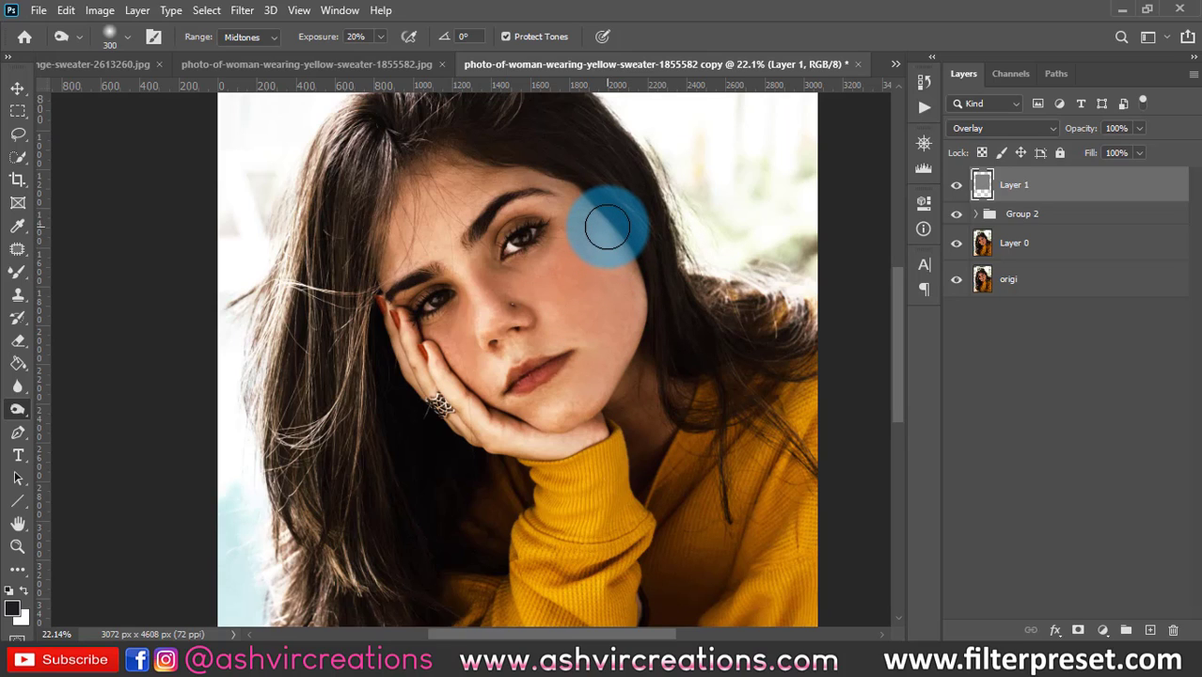
right_click(17, 412)
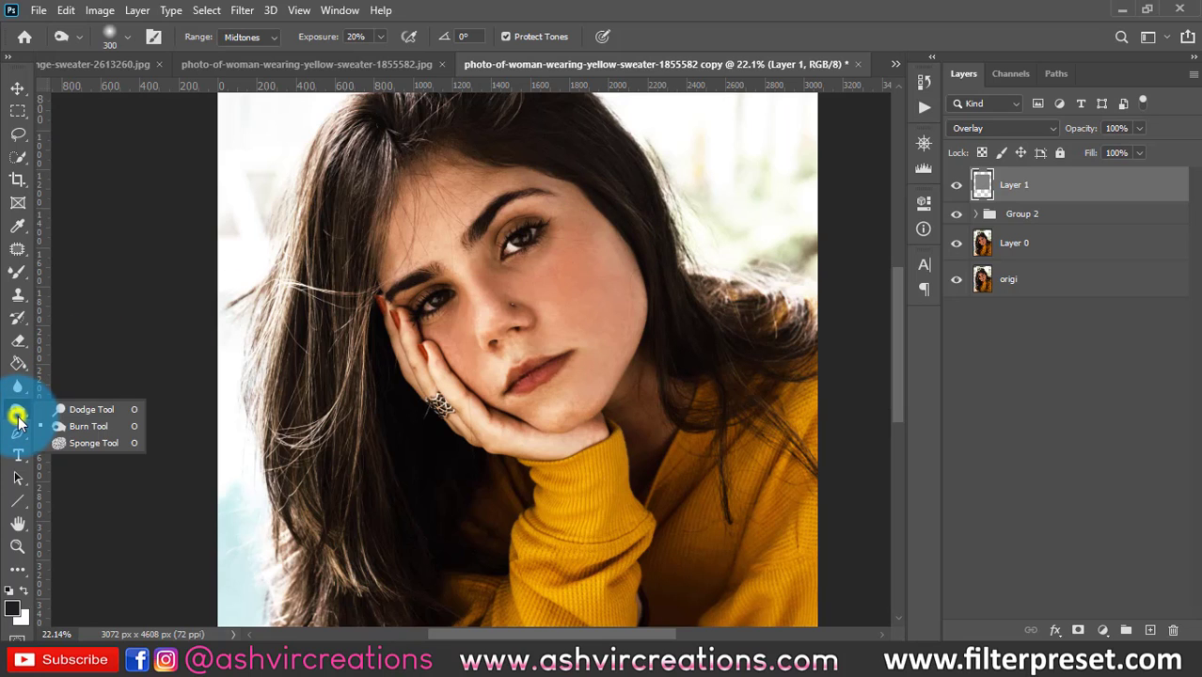
key("shift+o")
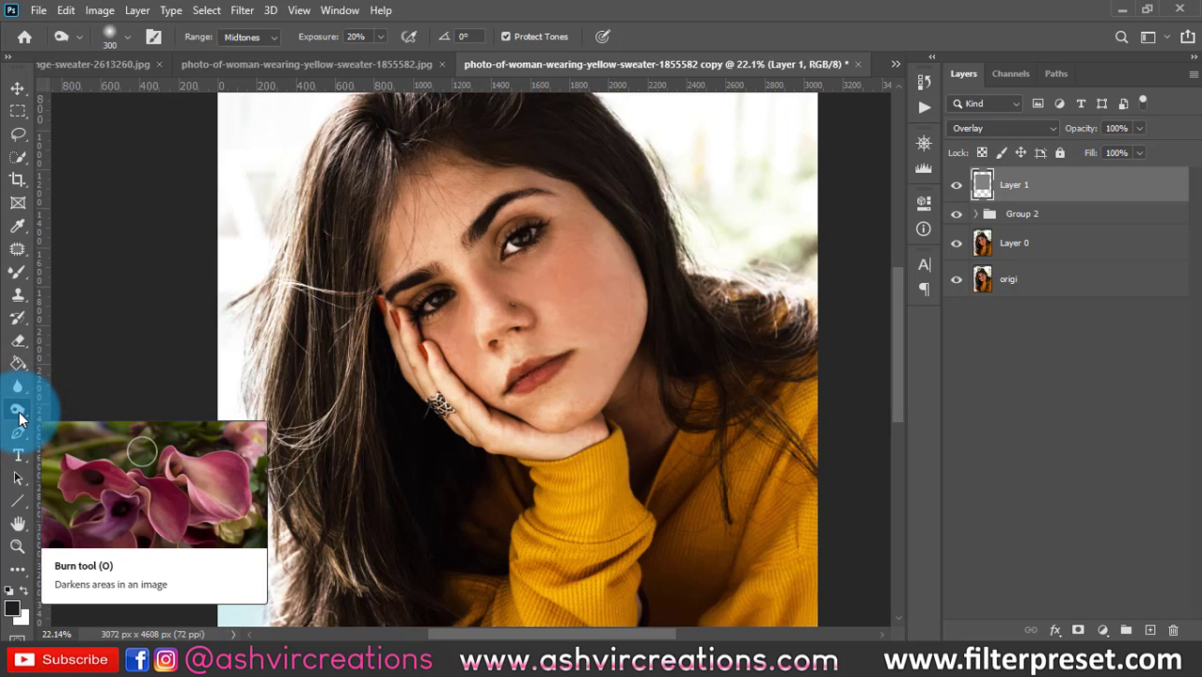
key("bracketright")
key("bracketright")
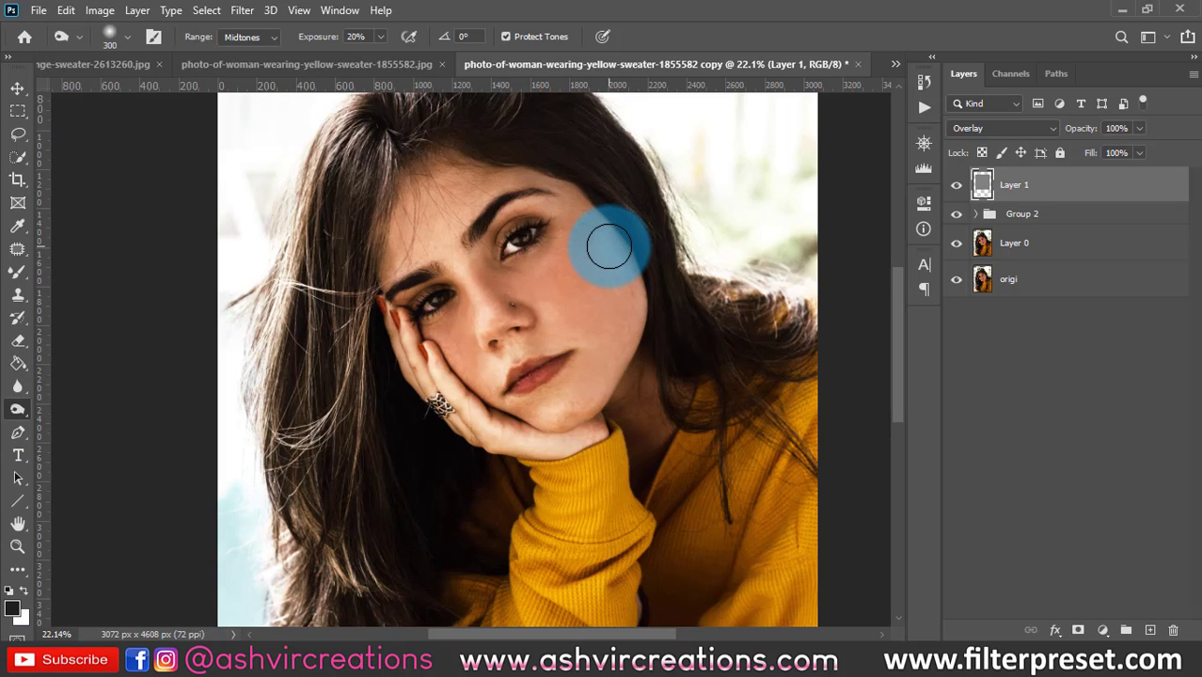
mouse_move(609, 245)
left_mouse_down()
mouse_move(606, 390)
mouse_move(584, 290)
mouse_move(614, 227)
mouse_move(583, 291)
mouse_move(603, 237)
mouse_move(610, 333)
mouse_move(621, 256)
mouse_move(627, 299)
mouse_move(615, 355)
mouse_move(608, 213)
mouse_move(616, 254)
left_mouse_up()
scroll(617, 254, "down", 2)
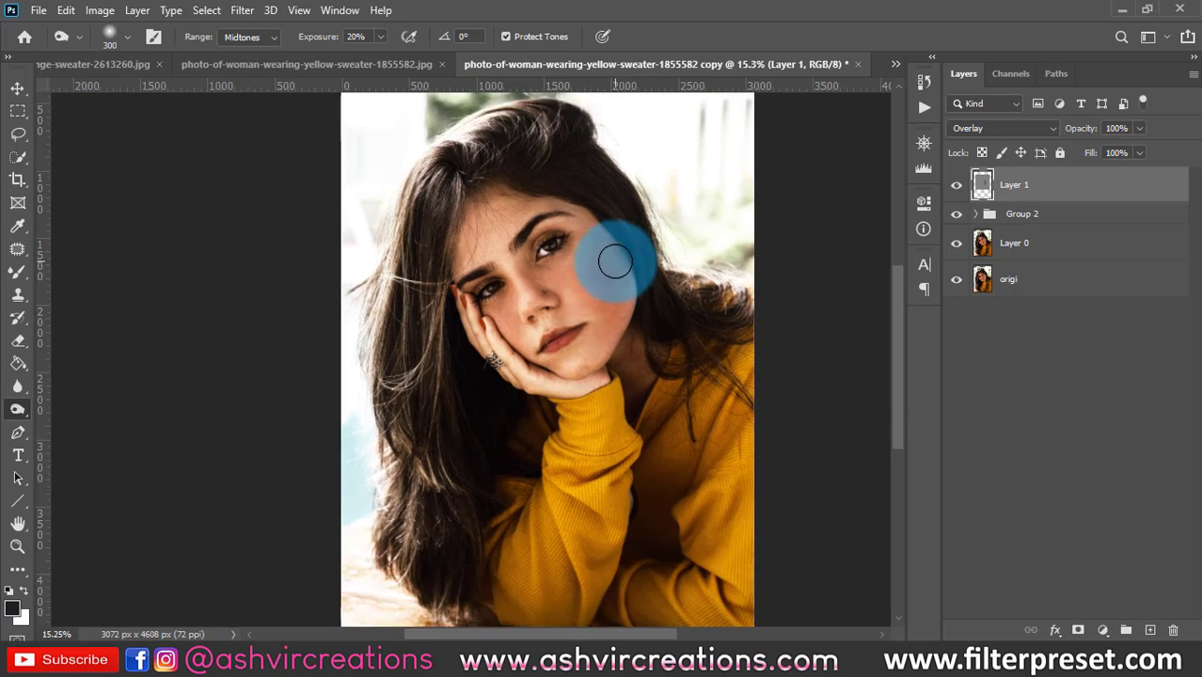
Burn the shading across the nose and cheek with a smaller 175 px brush
scroll(505, 270, "up", 2)
key("bracketleft")
key("bracketleft")
key("bracketleft")
mouse_move(505, 270)
left_mouse_down()
mouse_move(569, 307)
mouse_move(526, 252)
mouse_move(572, 307)
mouse_move(529, 311)
mouse_move(511, 329)
mouse_move(524, 328)
mouse_move(503, 271)
mouse_move(527, 344)
mouse_move(543, 356)
mouse_move(523, 352)
mouse_move(591, 222)
mouse_move(561, 244)
mouse_move(564, 266)
mouse_move(589, 271)
mouse_move(595, 308)
left_mouse_up()
scroll(595, 308, "up", 2)
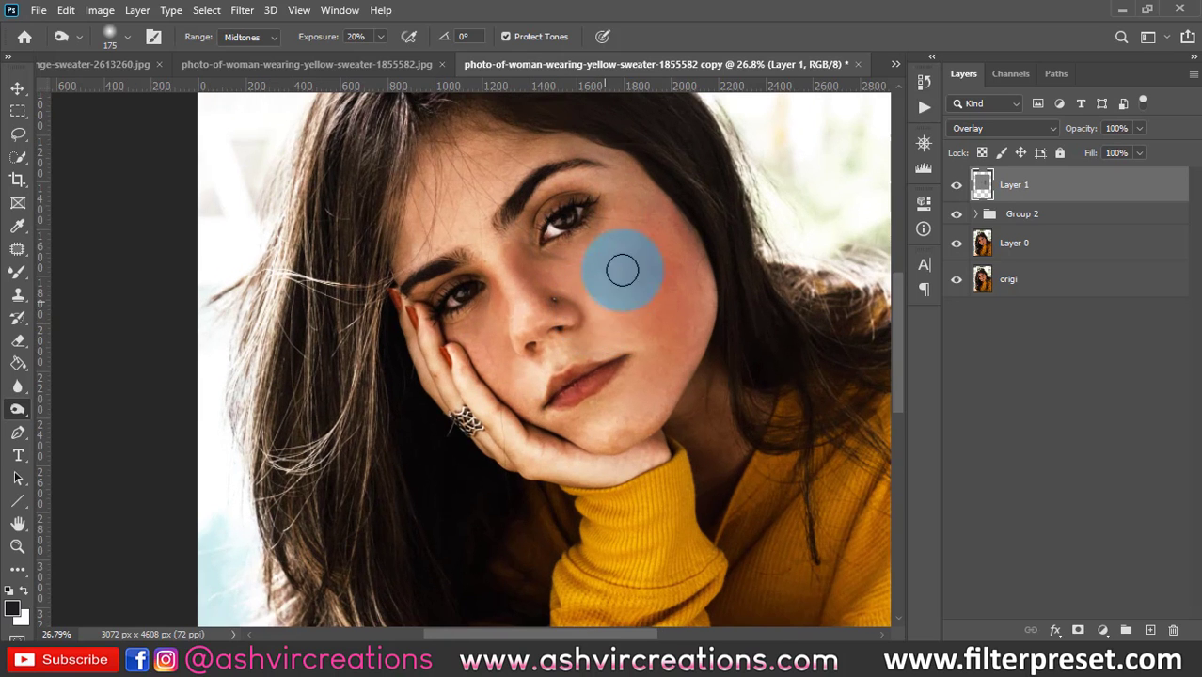
scroll(636, 246, "down", 2)
scroll(635, 246, "up", 1)
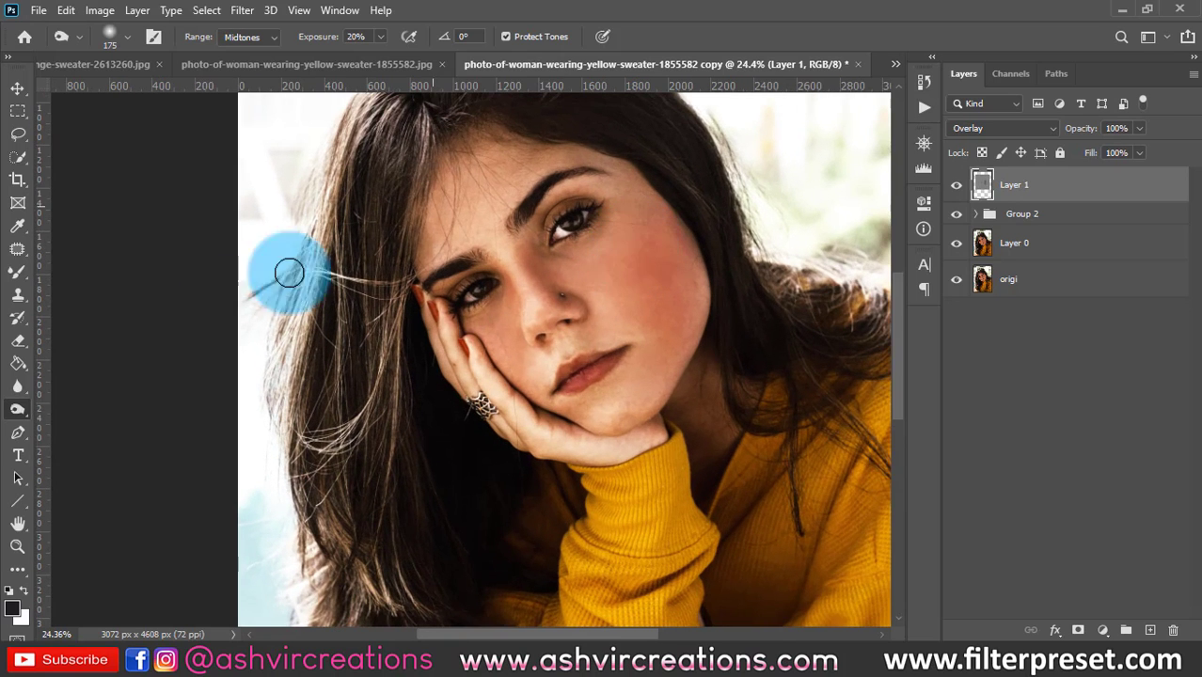
Brighten the forehead and the nose bridge with the Dodge tool at 37% exposure in the Midtones range
mouse_move(27, 406)
left_mouse_down()
mouse_move(69, 401)
mouse_move(81, 423)
mouse_move(83, 408)
left_mouse_up()
left_click_drag(321, 40, 299, 37)
key("]")
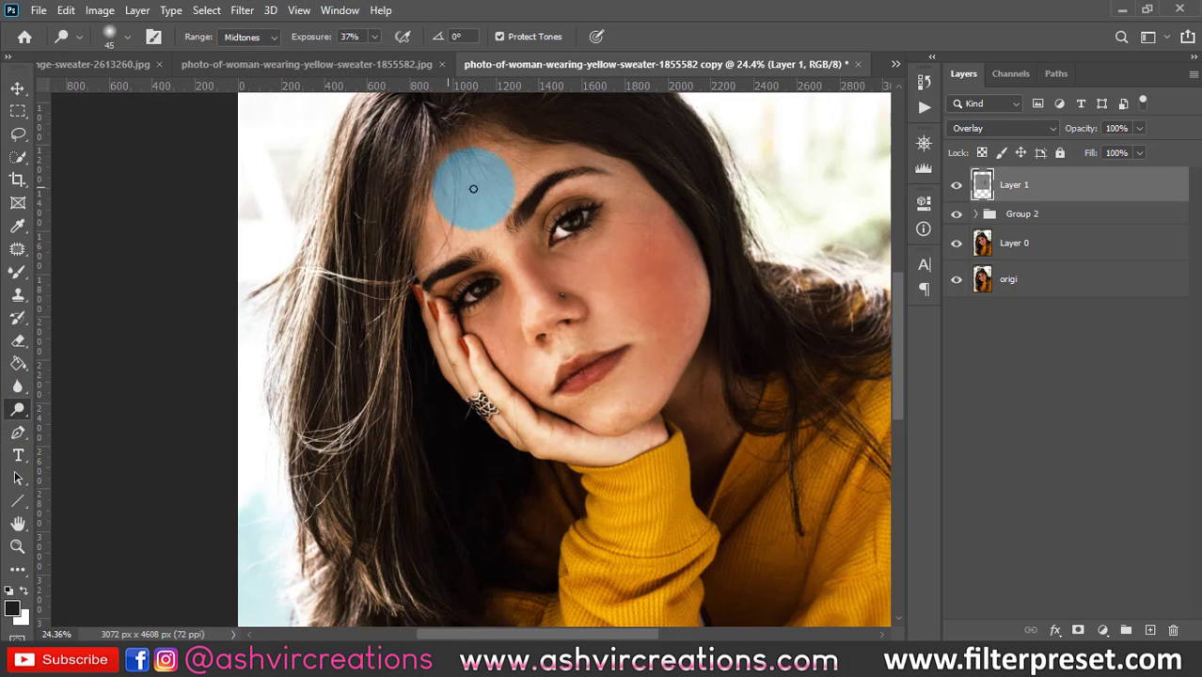
mouse_move(456, 183)
left_mouse_down()
mouse_move(534, 302)
mouse_move(483, 229)
mouse_move(641, 213)
mouse_move(650, 198)
mouse_move(520, 173)
mouse_move(476, 207)
mouse_move(484, 217)
mouse_move(515, 171)
mouse_move(469, 219)
mouse_move(463, 177)
mouse_move(436, 247)
mouse_move(490, 184)
mouse_move(562, 159)
mouse_move(636, 180)
mouse_move(642, 204)
mouse_move(658, 200)
mouse_move(580, 272)
mouse_move(638, 248)
mouse_move(654, 220)
mouse_move(619, 246)
mouse_move(638, 233)
mouse_move(624, 256)
mouse_move(628, 333)
mouse_move(615, 254)
mouse_move(622, 327)
mouse_move(613, 254)
mouse_move(583, 285)
mouse_move(576, 274)
mouse_move(596, 318)
mouse_move(581, 259)
mouse_move(581, 278)
mouse_move(552, 260)
left_mouse_up()
key("]")
key("]")
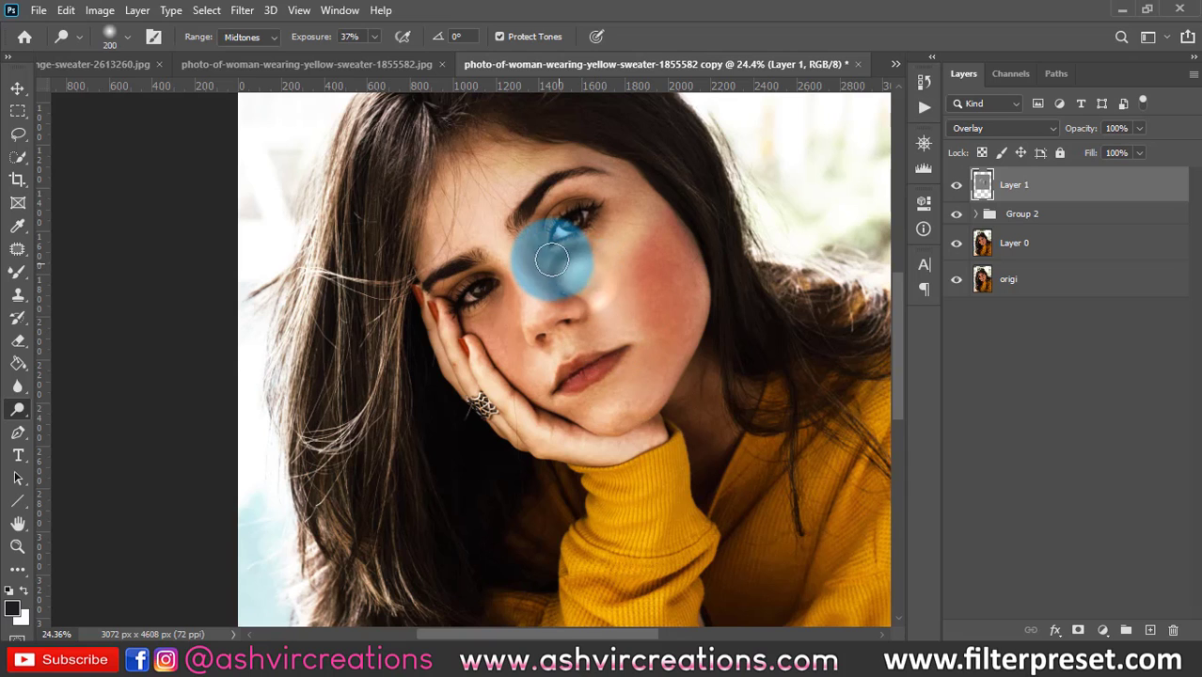
Dodge both cheeks and the area beneath the eyes with a 200 px brush
left_click_drag(635, 204, 631, 274)
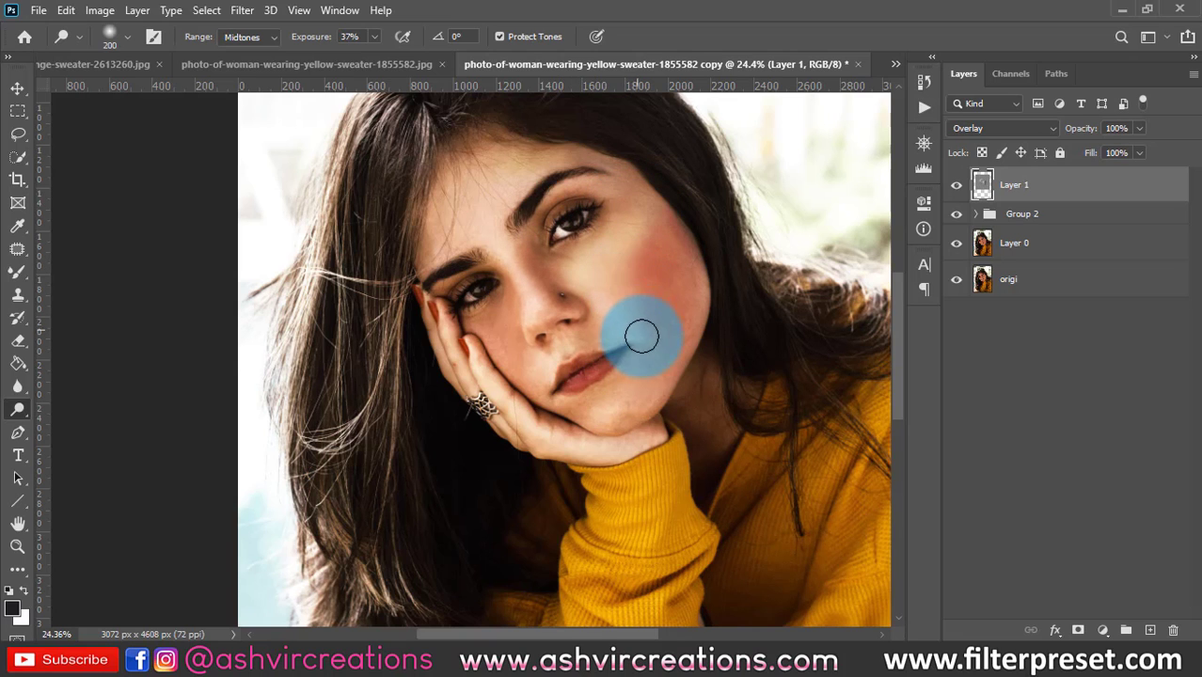
left_click_drag(640, 325, 663, 271)
left_click_drag(563, 283, 533, 273)
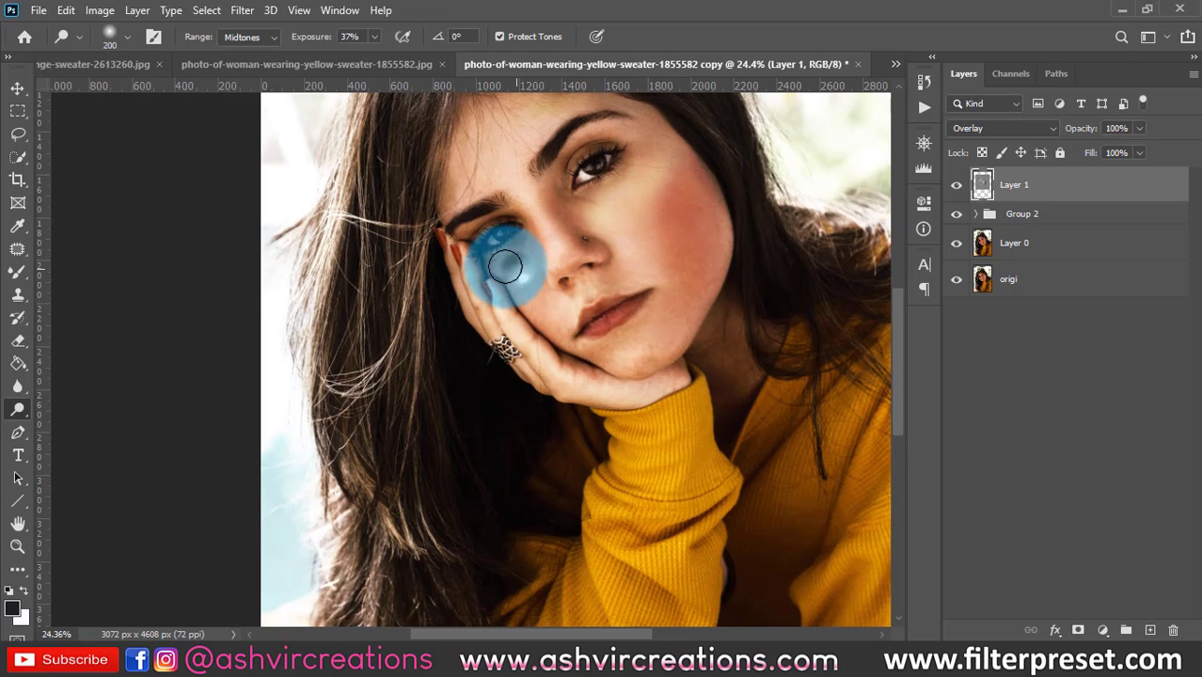
left_click_drag(504, 267, 543, 310)
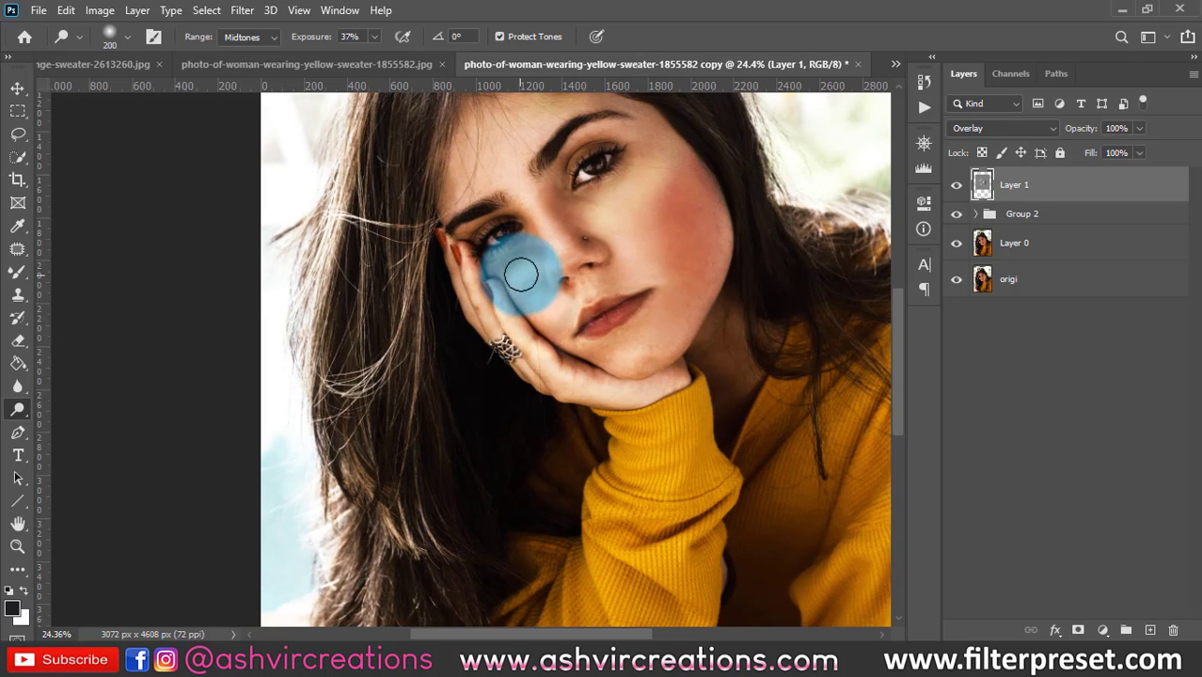
scroll(613, 301, "up", 1)
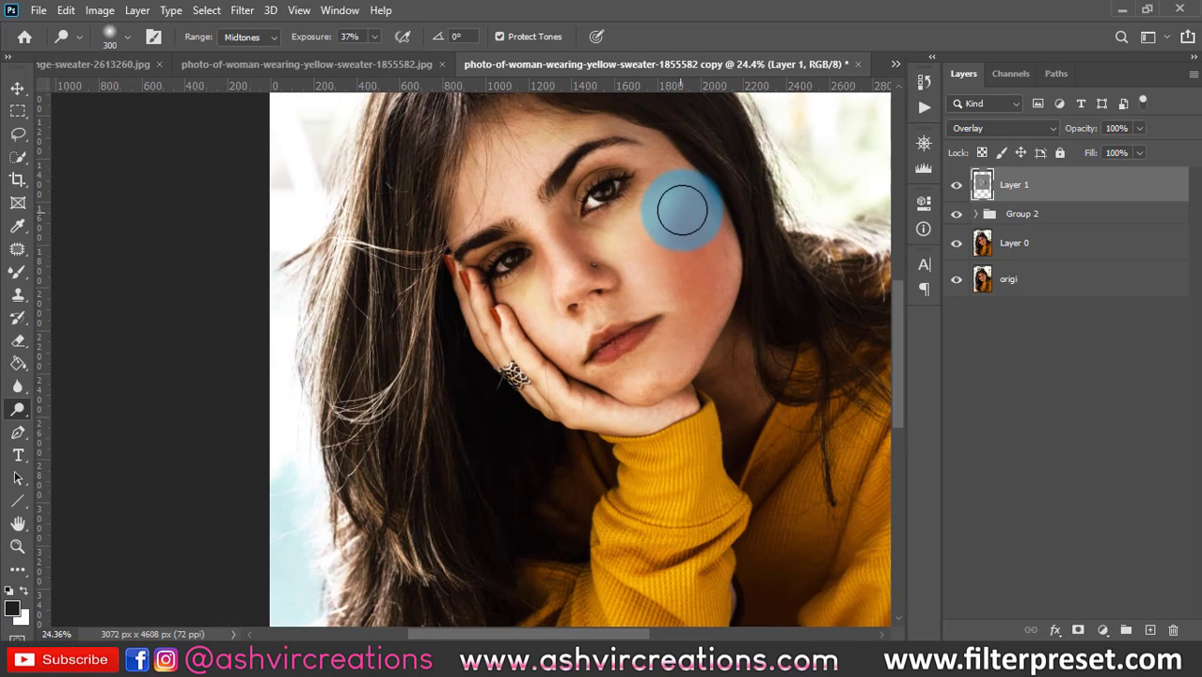
Reduce the Dodge exposure to 17% and softly lighten the temple and upper forehead
left_click_drag(336, 39, 308, 46)
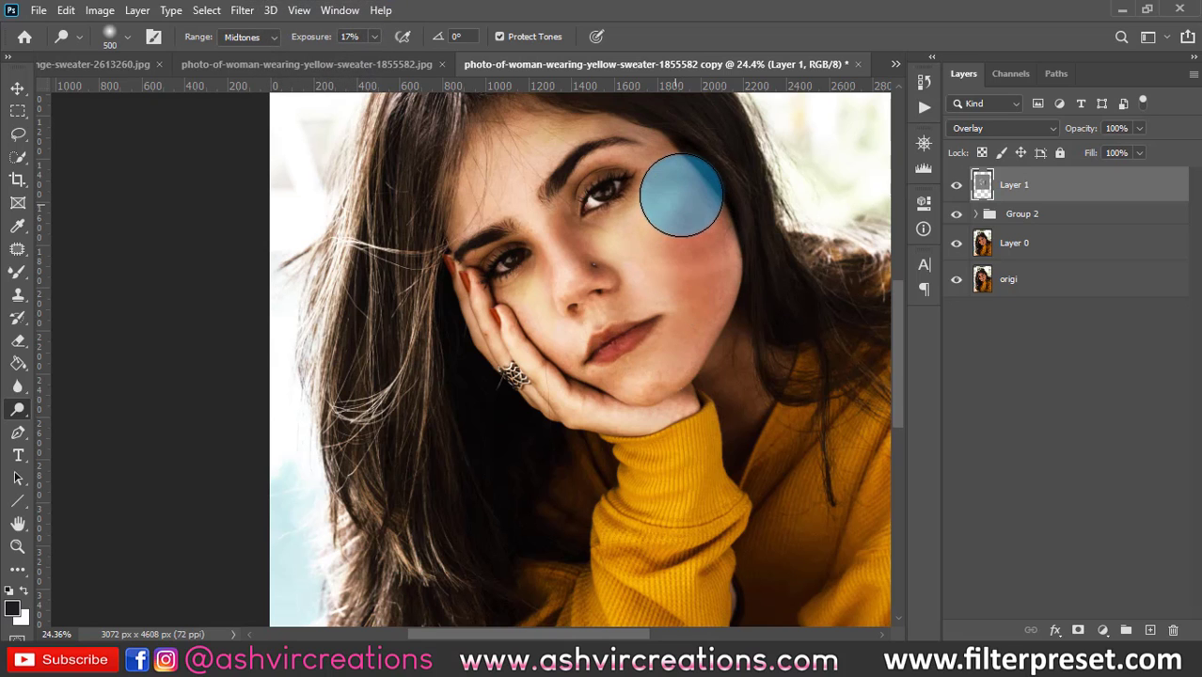
scroll(670, 278, "up", 1)
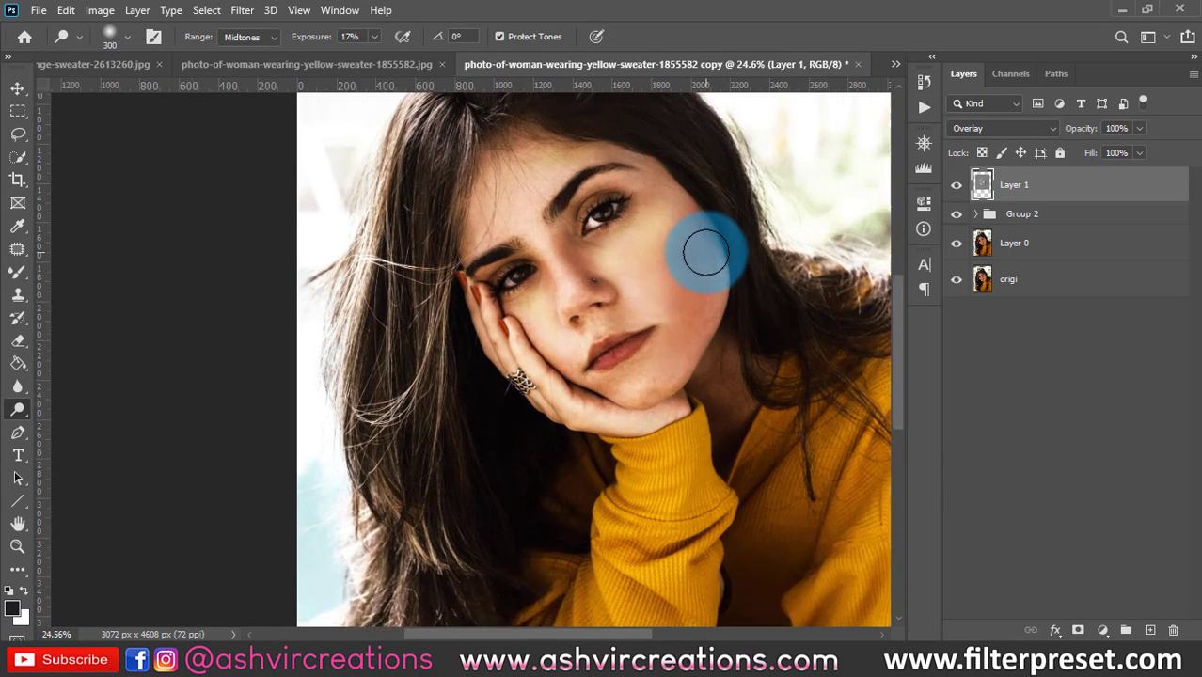
key("bracketleft")
mouse_move(607, 146)
left_mouse_down()
mouse_move(585, 134)
mouse_move(658, 185)
left_mouse_up()
Lighten the cheek beside the mouth with the Dodge tool, using a 200 px brush
scroll(658, 185, "down", 3)
key("bracketleft")
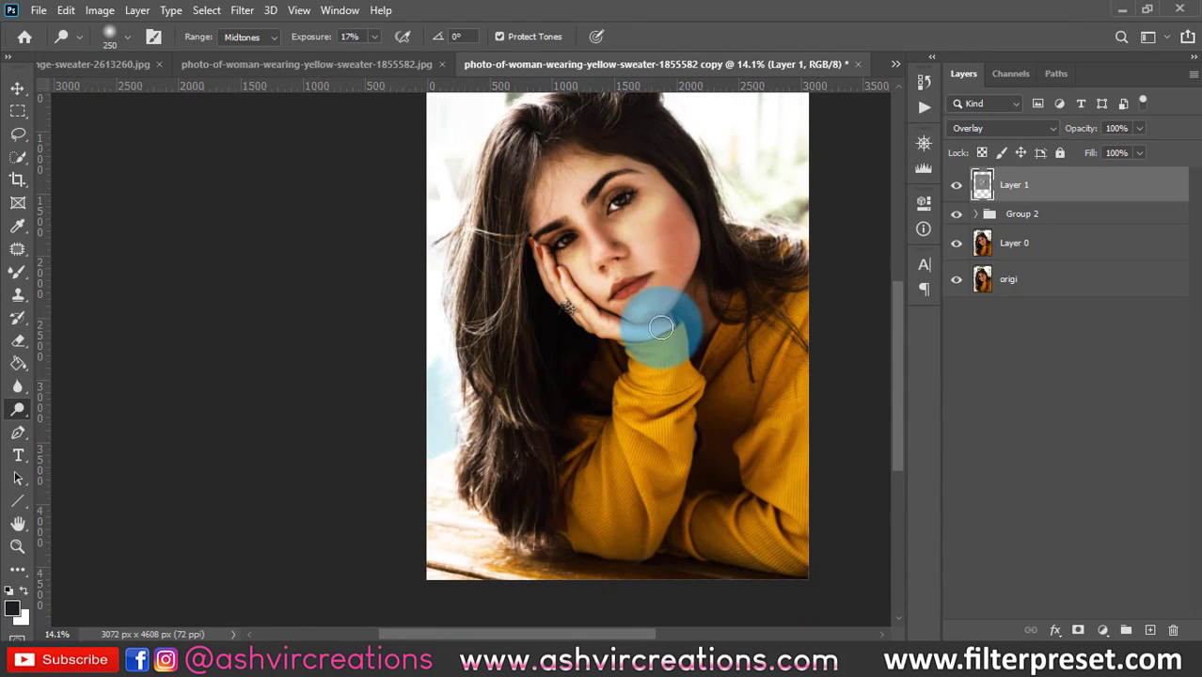
scroll(663, 301, "up", 3)
mouse_move(633, 293)
left_mouse_down()
mouse_move(607, 309)
mouse_move(652, 291)
mouse_move(660, 272)
mouse_move(665, 214)
mouse_move(649, 198)
mouse_move(669, 265)
mouse_move(655, 278)
mouse_move(675, 254)
mouse_move(637, 281)
mouse_move(658, 240)
mouse_move(658, 270)
mouse_move(614, 295)
left_mouse_up()
scroll(462, 228, "down", 3)
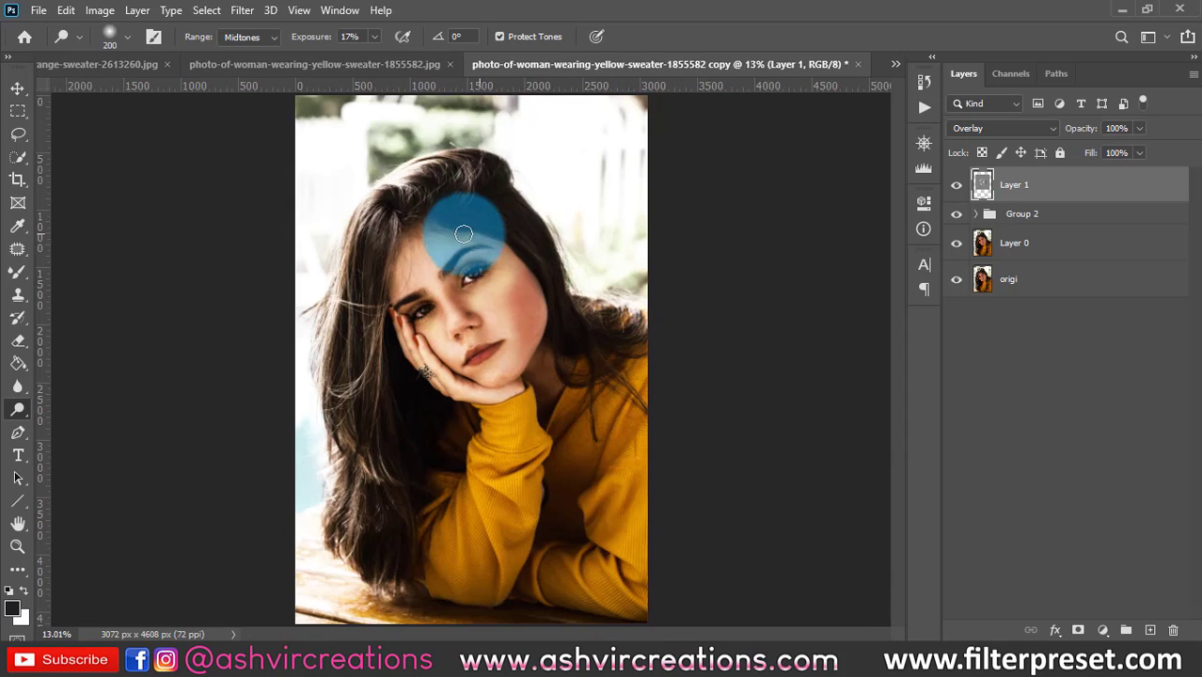
scroll(414, 255, "up", 2)
scroll(414, 256, "up", 1)
scroll(655, 286, "left", 2)
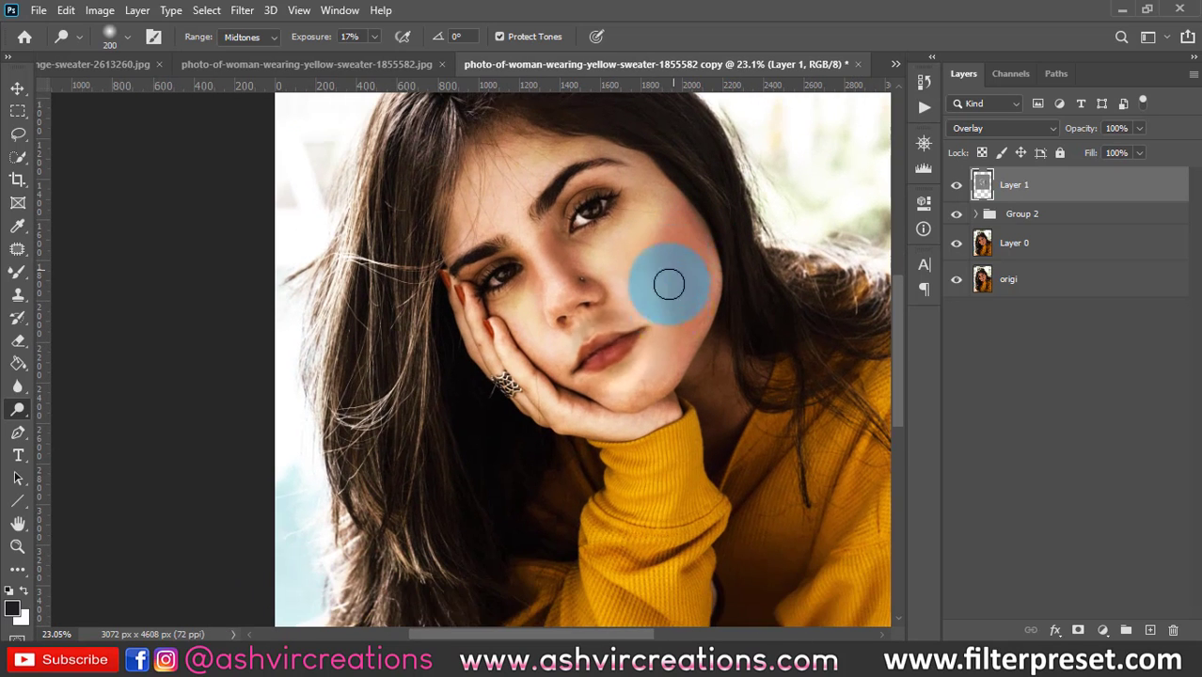
Compare the portrait with and without Layer 1's dodge and burn by toggling the layer's visibility
left_click(954, 190)
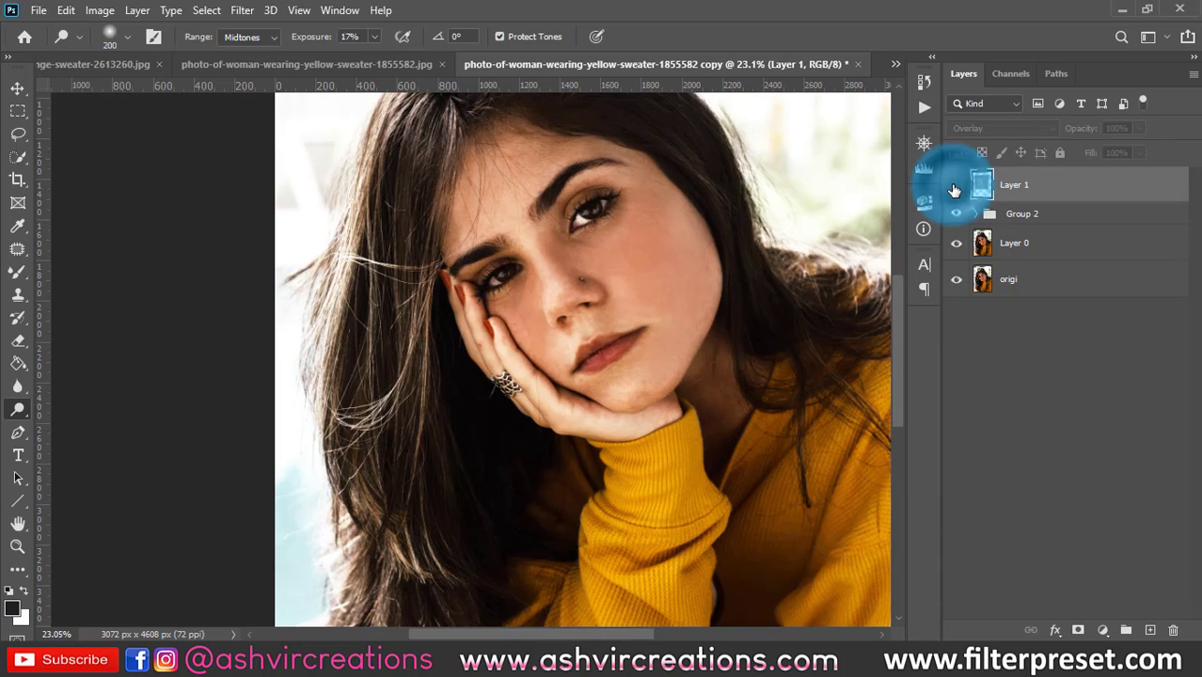
left_click(954, 190)
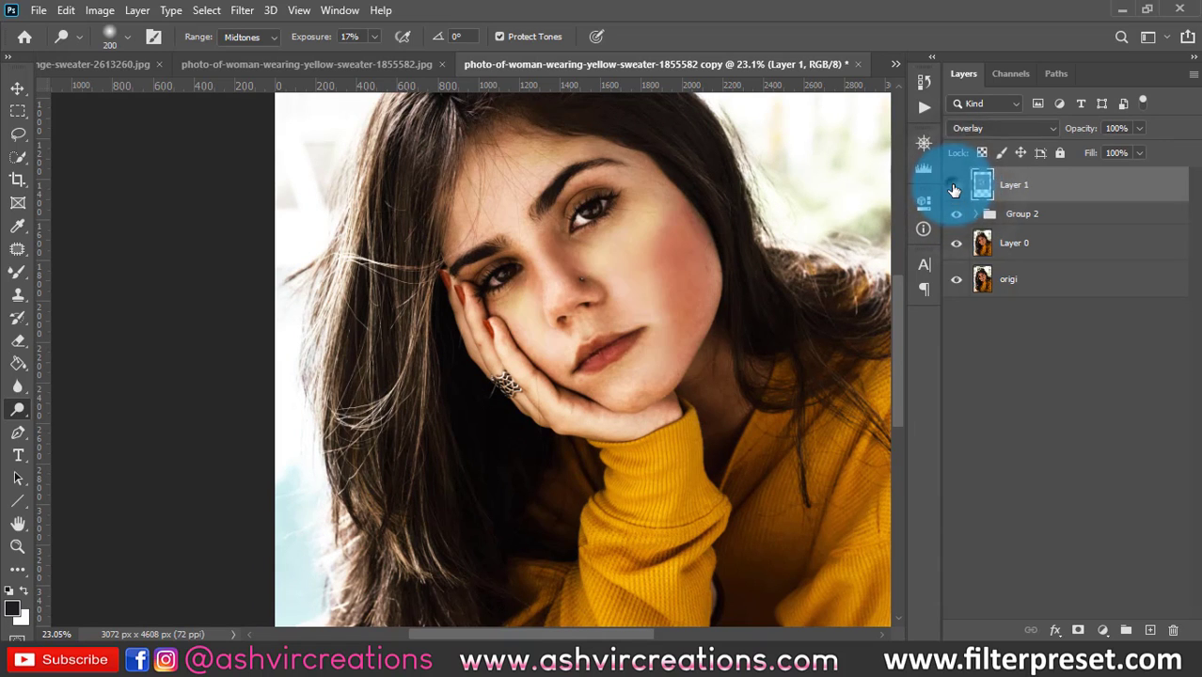
left_click(954, 190)
left_click(953, 190)
left_click(954, 190)
left_click(953, 190)
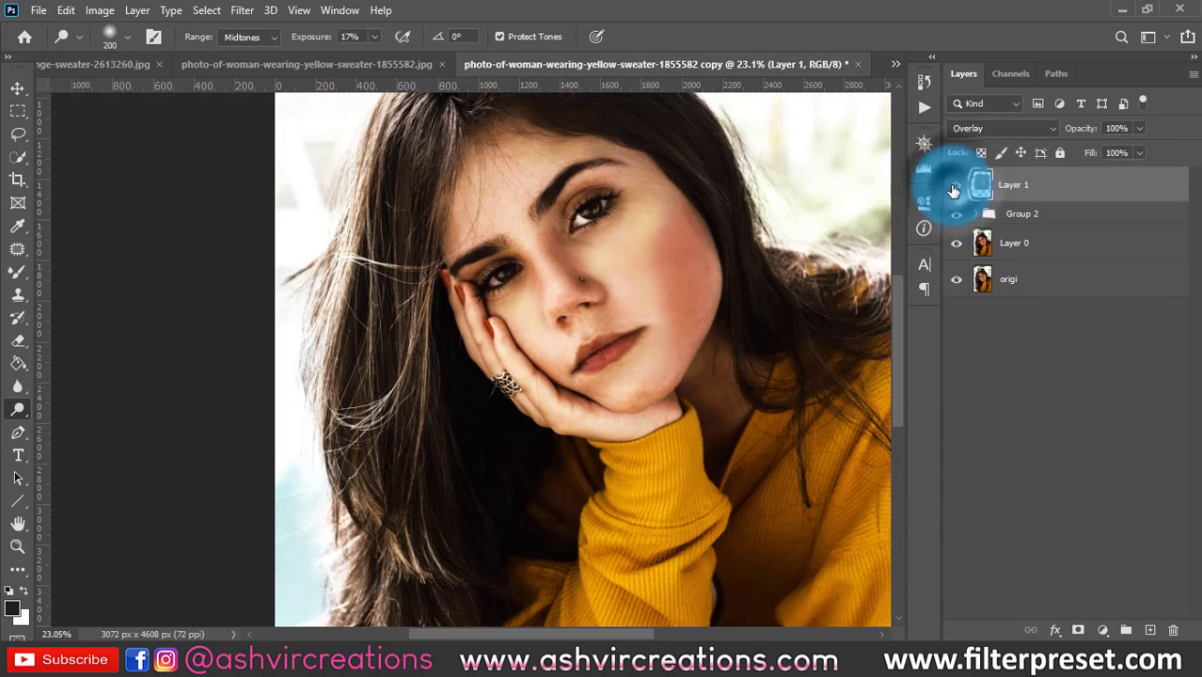
Check the portrait without Layer 1 once more and add a Color Lookup adjustment layer above it
left_click(953, 190)
left_click(954, 190)
key("v")
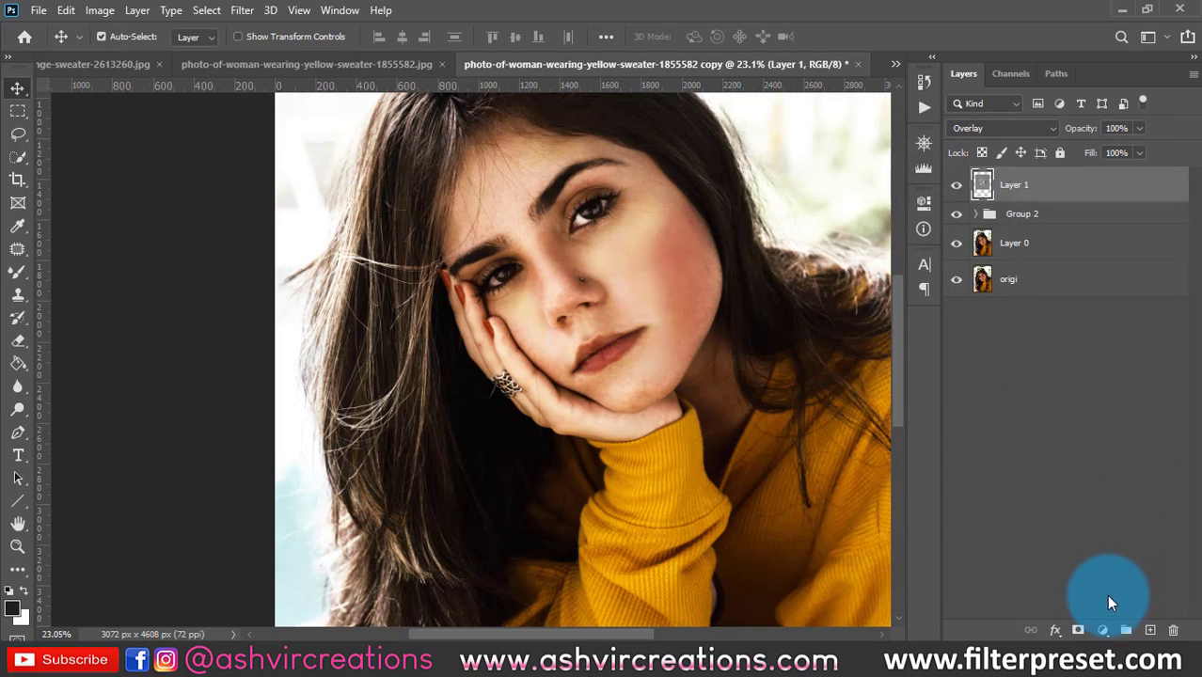
left_click(1104, 629)
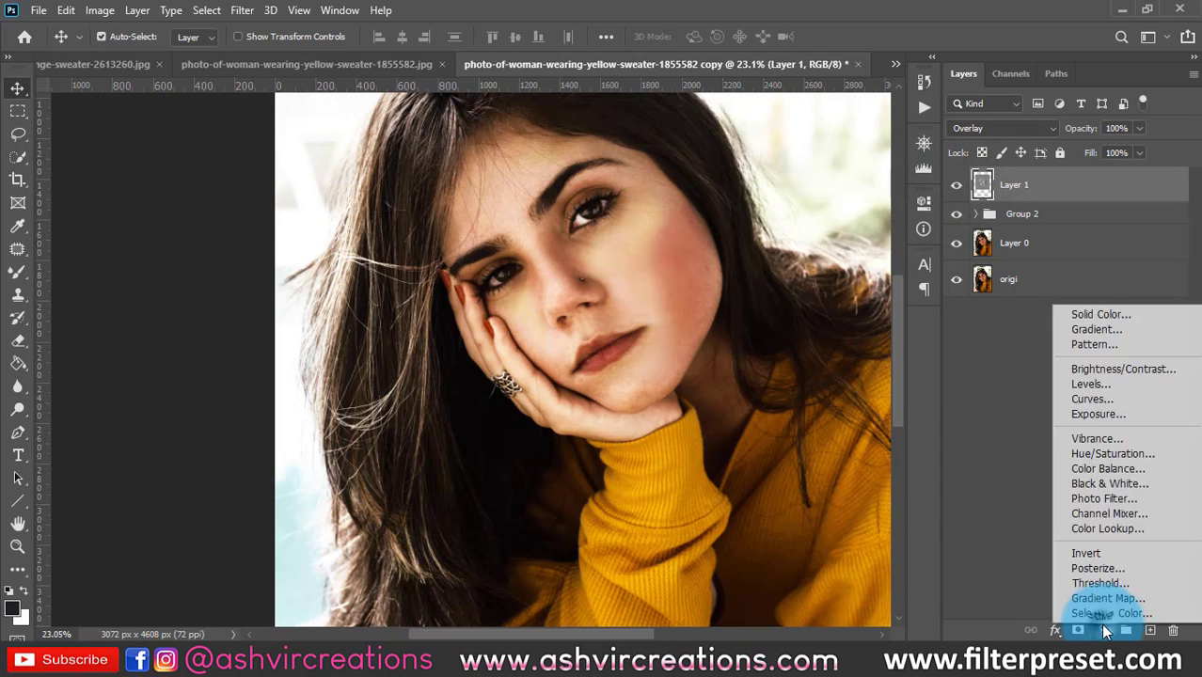
left_click(1094, 531)
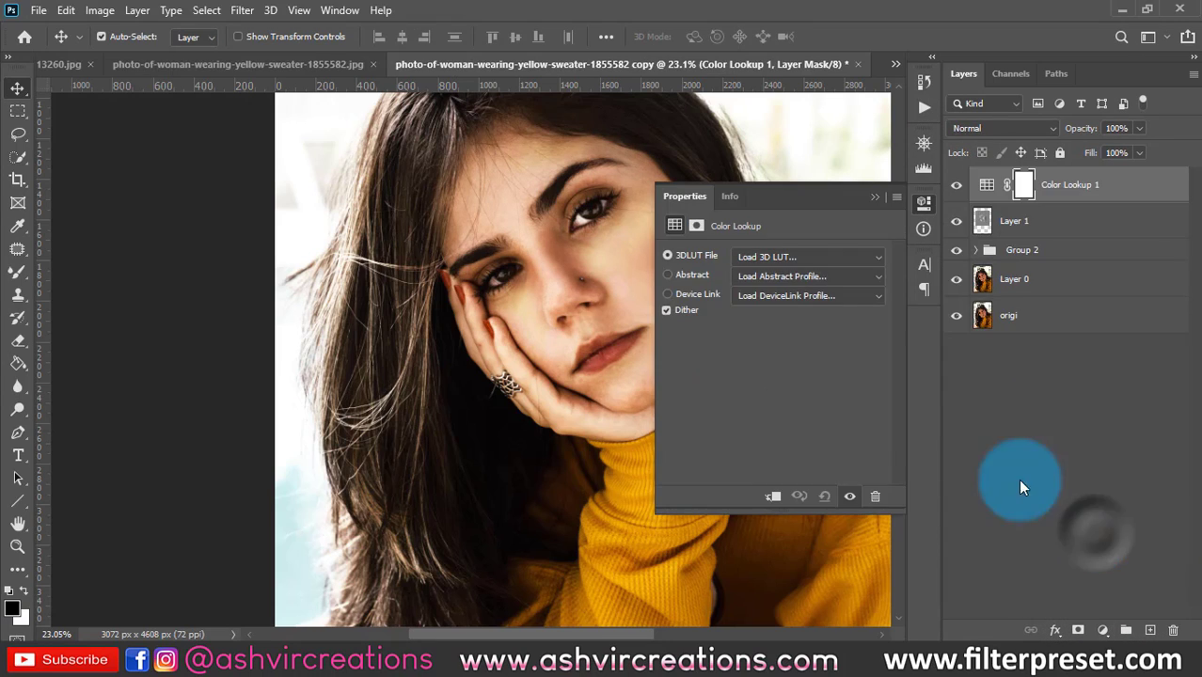
Try the FP- Cinematic 3.0 AVC 2020 and FP-Aqua Green AVC 2020 3D LUTs on the Color Lookup layer
left_click(783, 253)
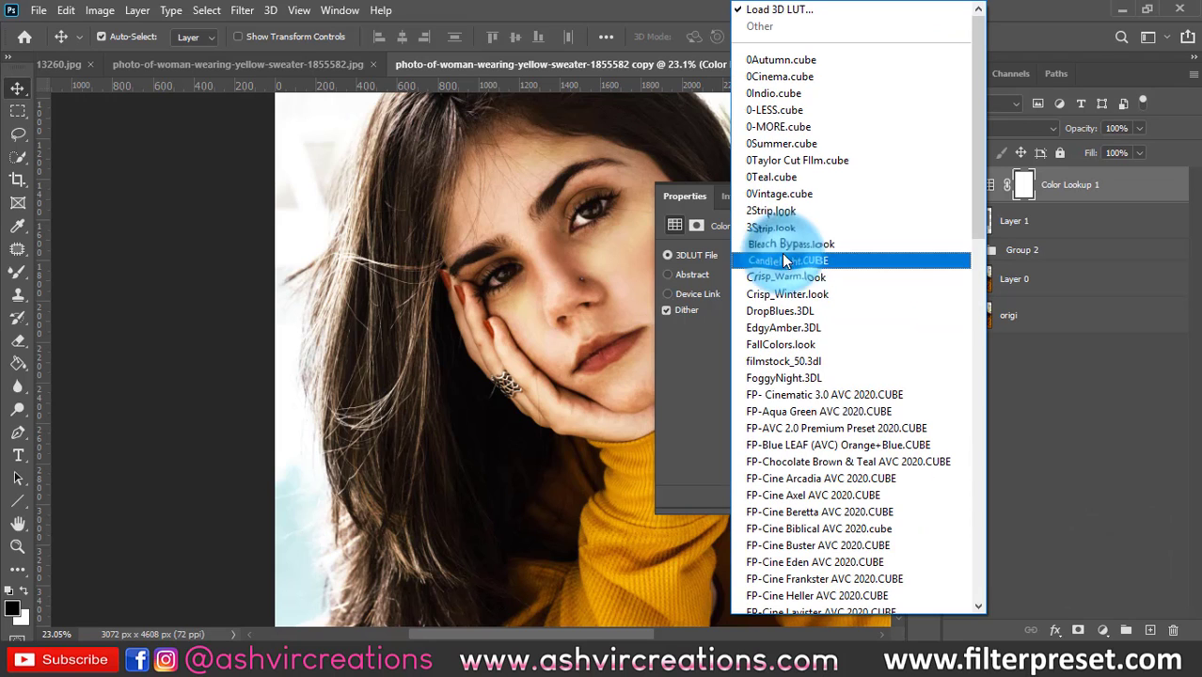
left_click(823, 399)
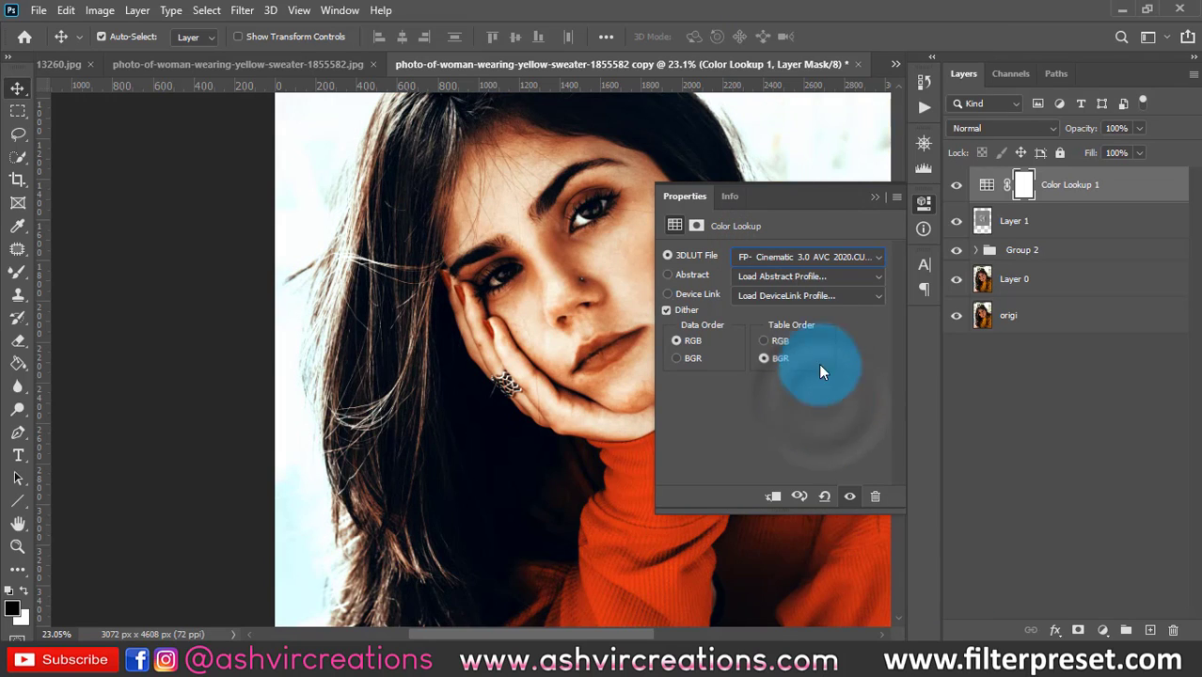
left_click(784, 256)
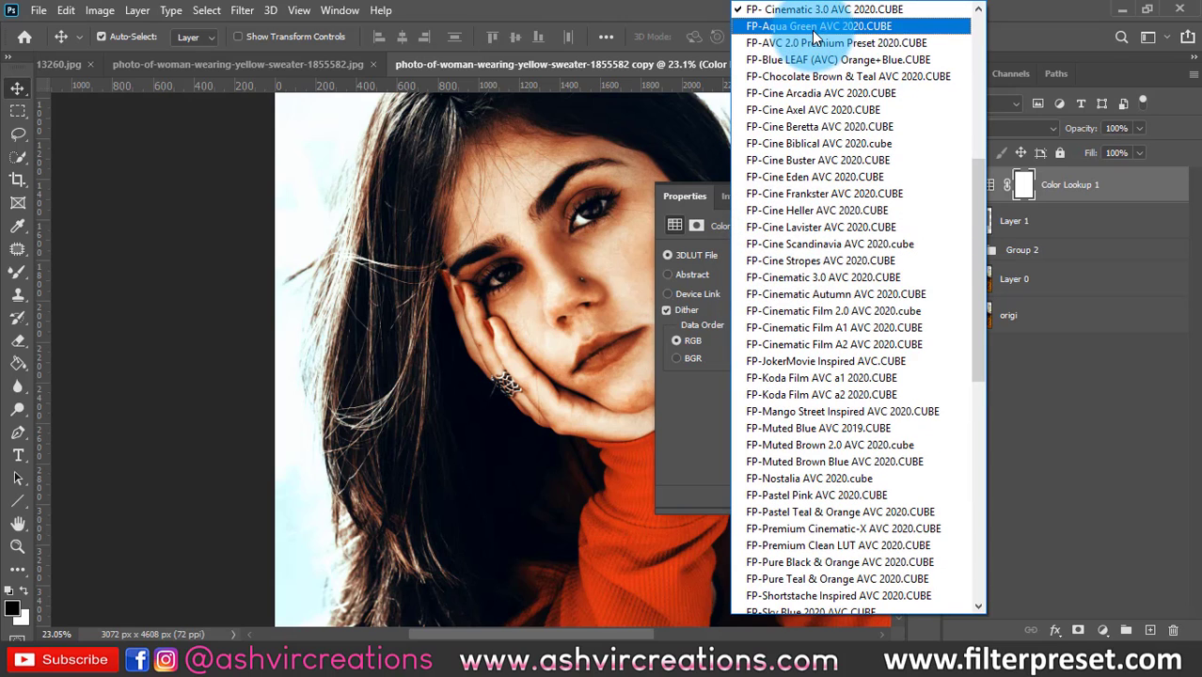
left_click(811, 27)
Set the 3D LUT to FP-AVC 2.0 Premium Preset 2020.CUBE and compare the portrait with and without the Color Lookup layer
left_click(830, 254)
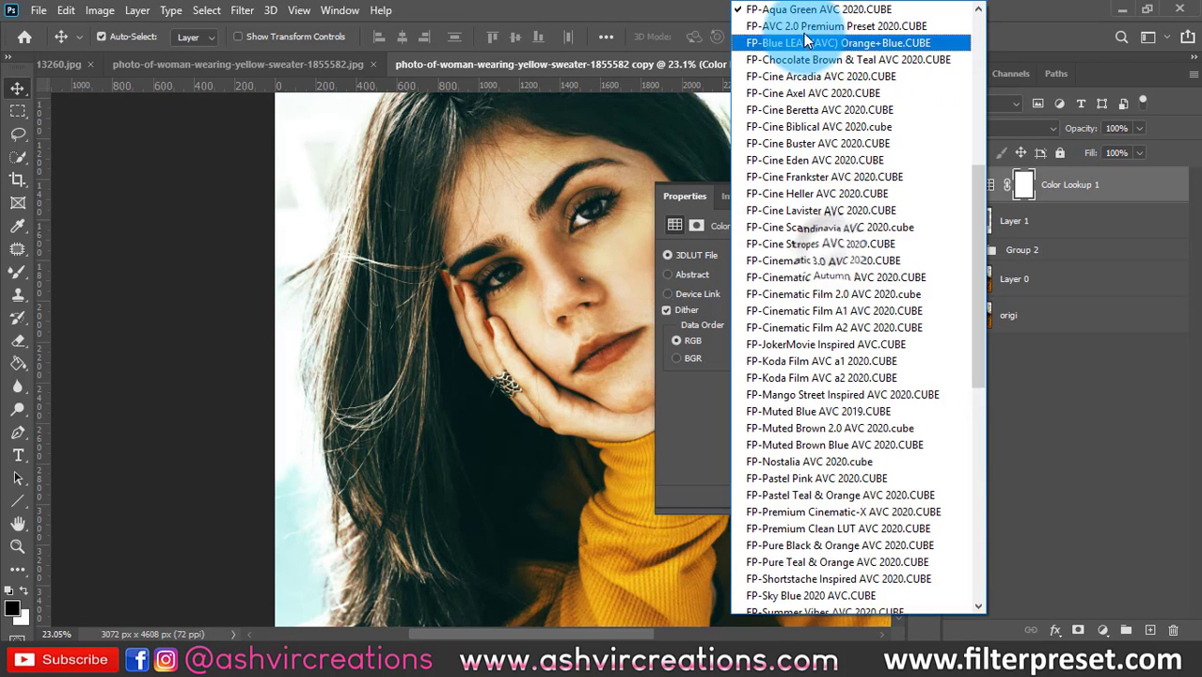
left_click(803, 32)
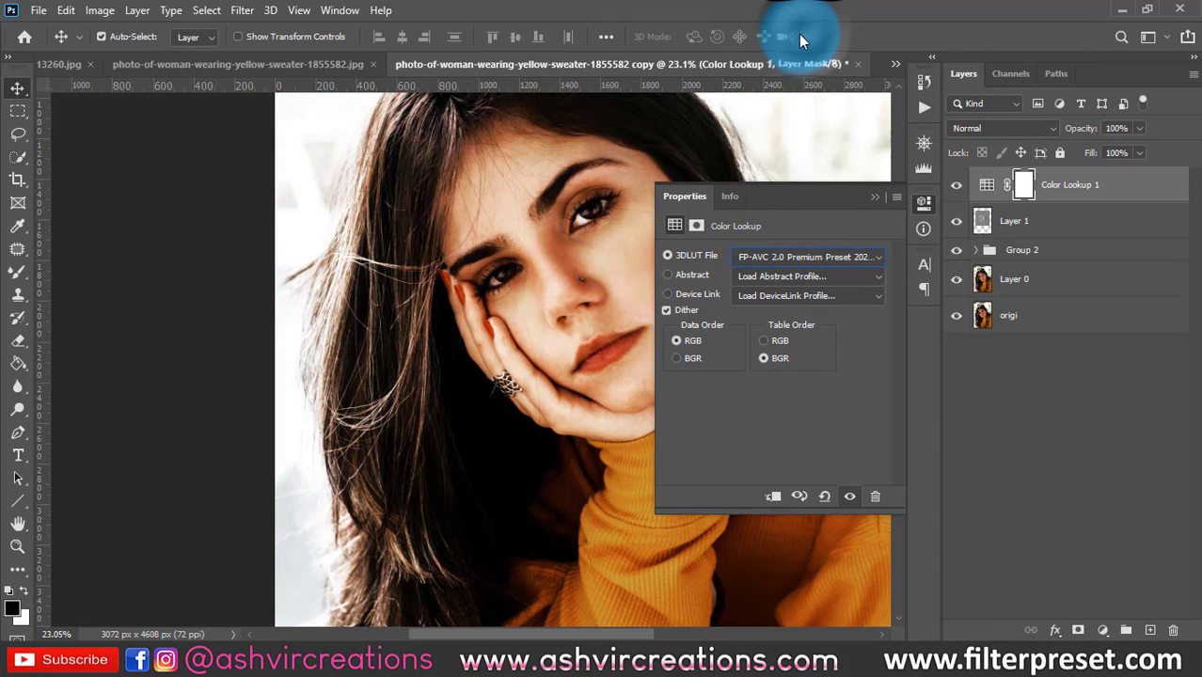
left_click(875, 197)
scroll(733, 235, "down", 3)
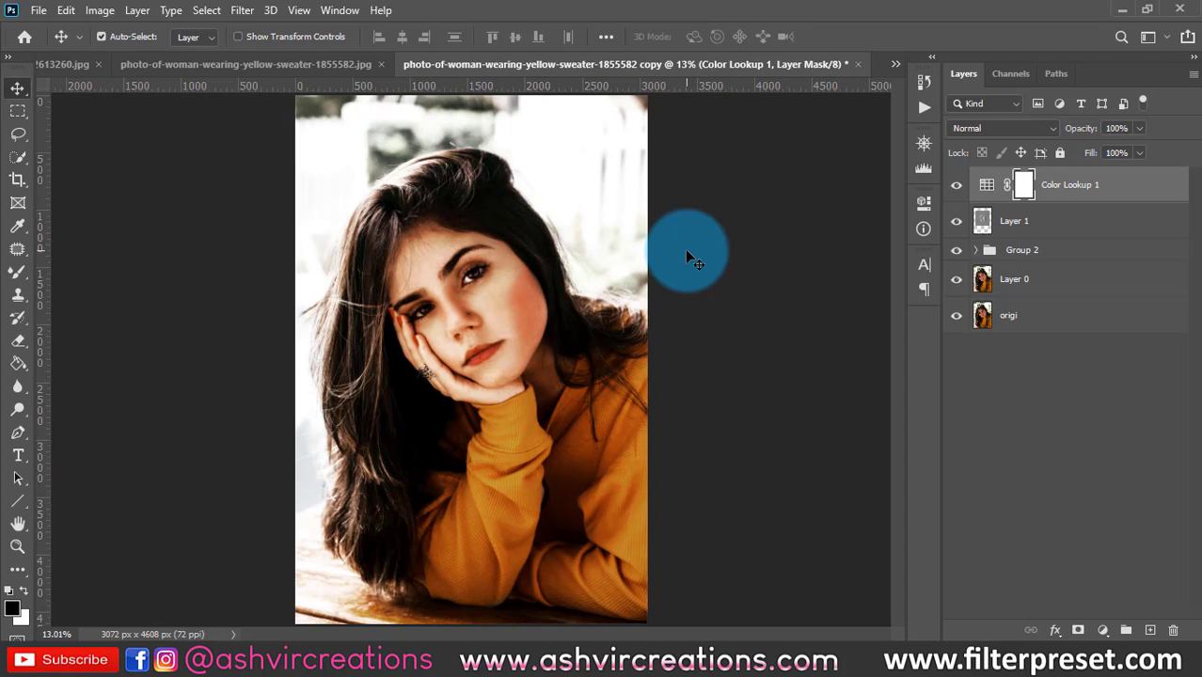
left_click(957, 186)
left_click(957, 185)
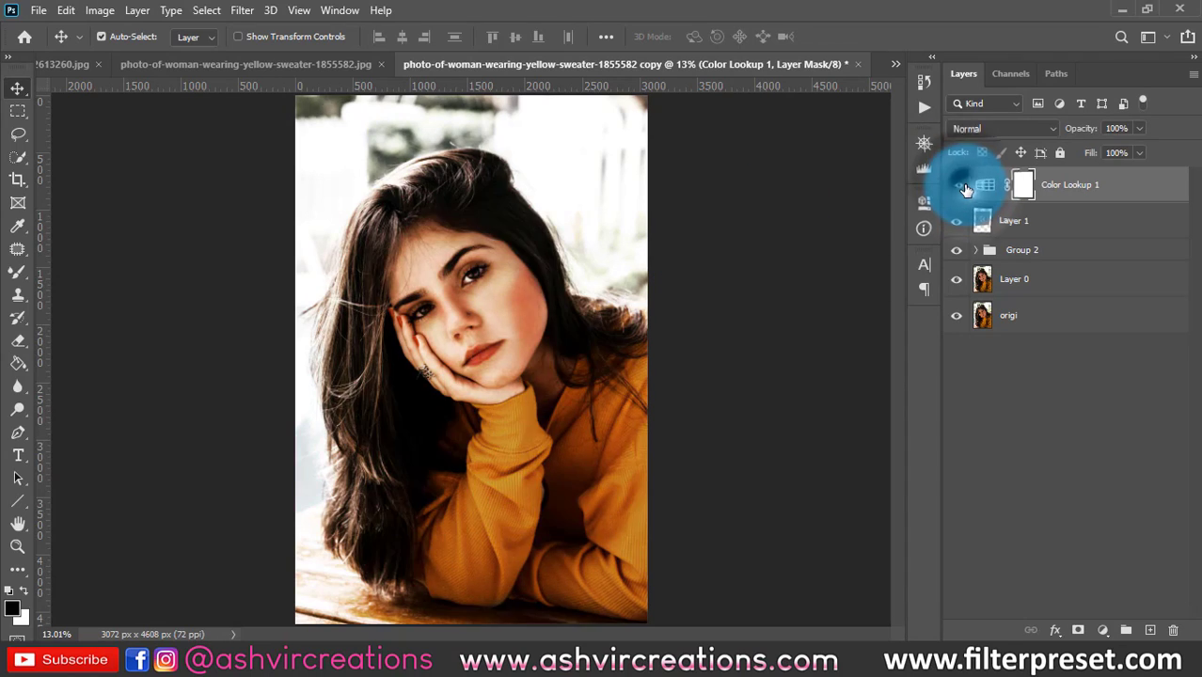
scroll(482, 255, "up", 2)
left_click_drag(616, 264, 671, 247)
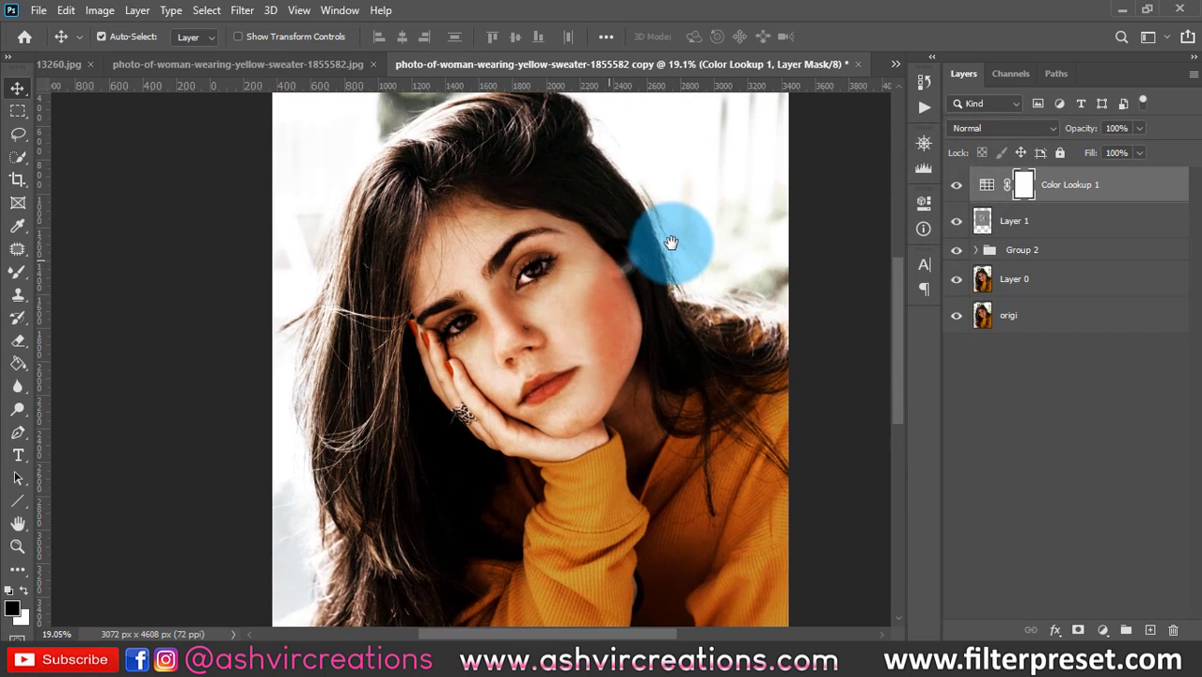
Merge Layer 0, Group 2, Layer 1 and Color Lookup 1 into a single layer above the origi layer
left_click(1031, 279)
left_click(1106, 186, "shift")
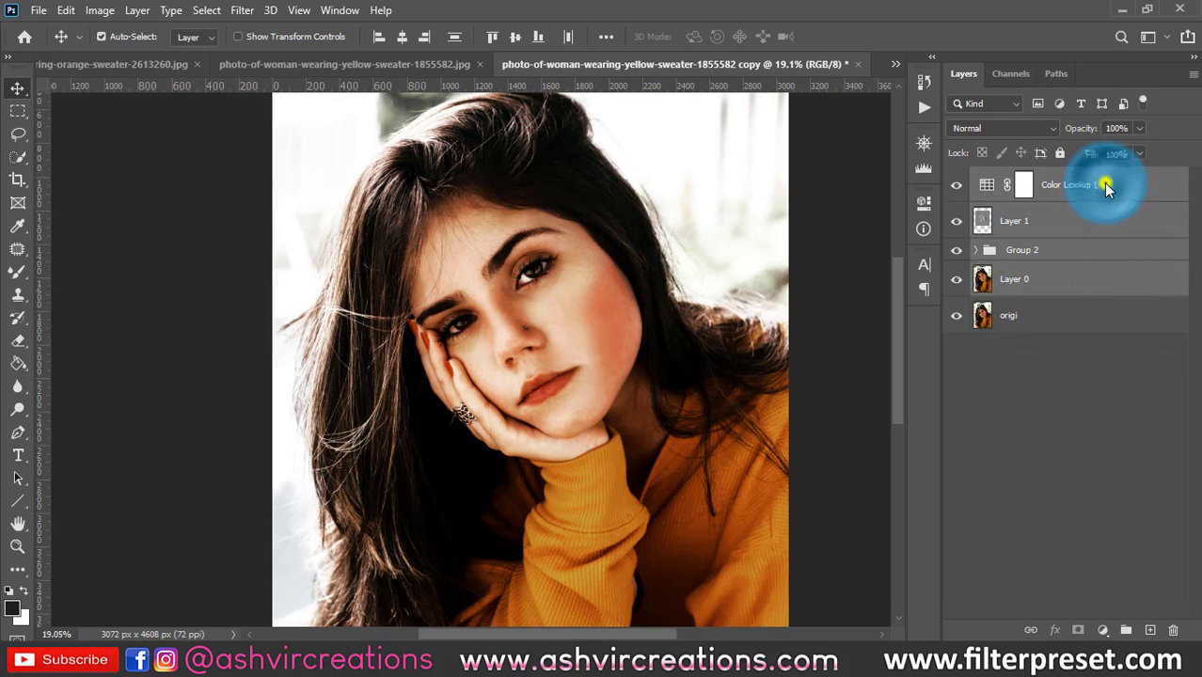
right_click(1106, 186)
left_click(892, 519)
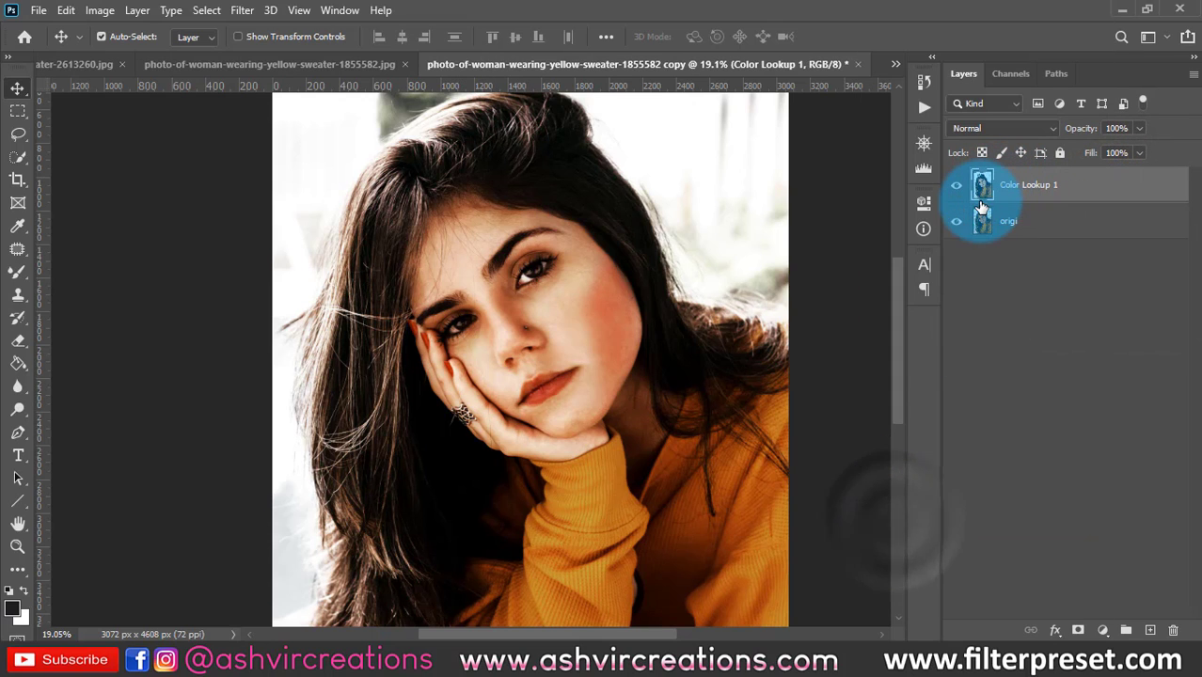
left_click(583, 266)
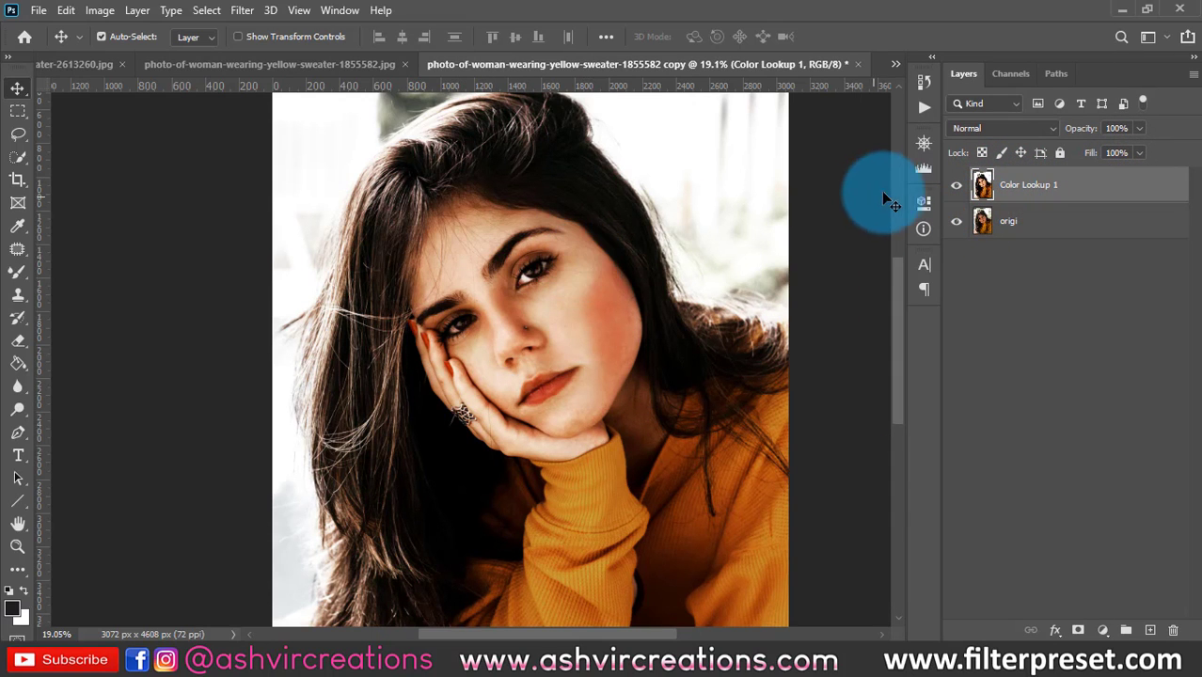
Compare the retouched portrait with the original by toggling the merged layer's visibility, both close up on the face and at full view
left_click(954, 186)
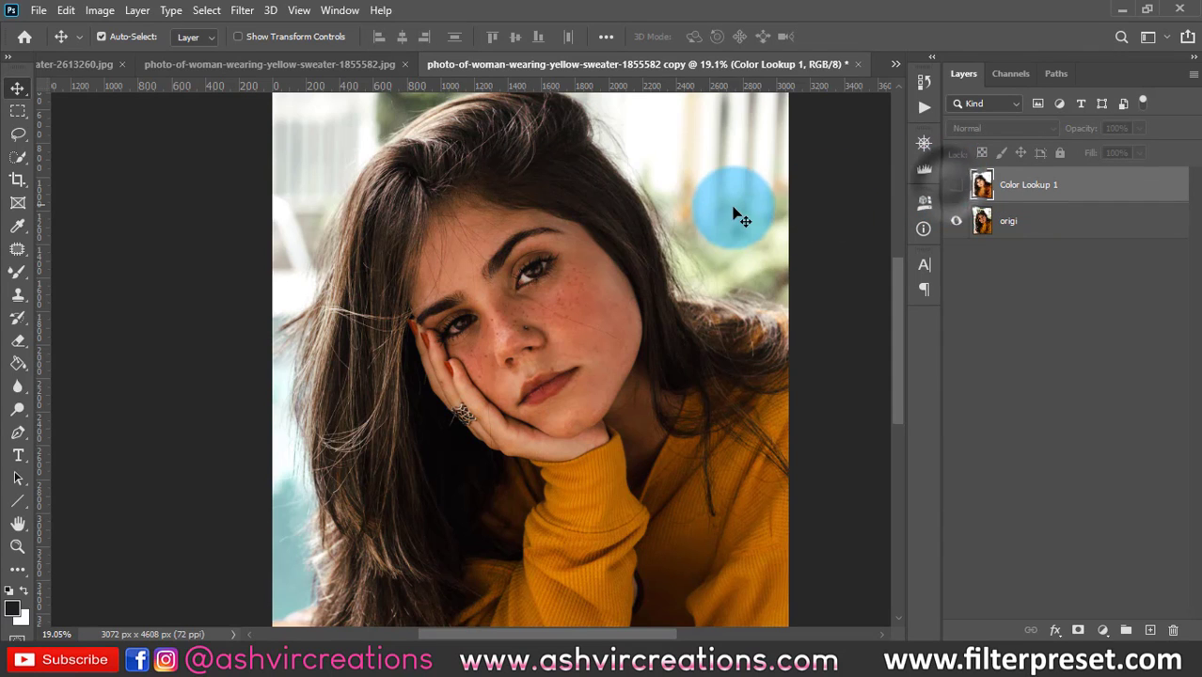
scroll(730, 210, "down", 3)
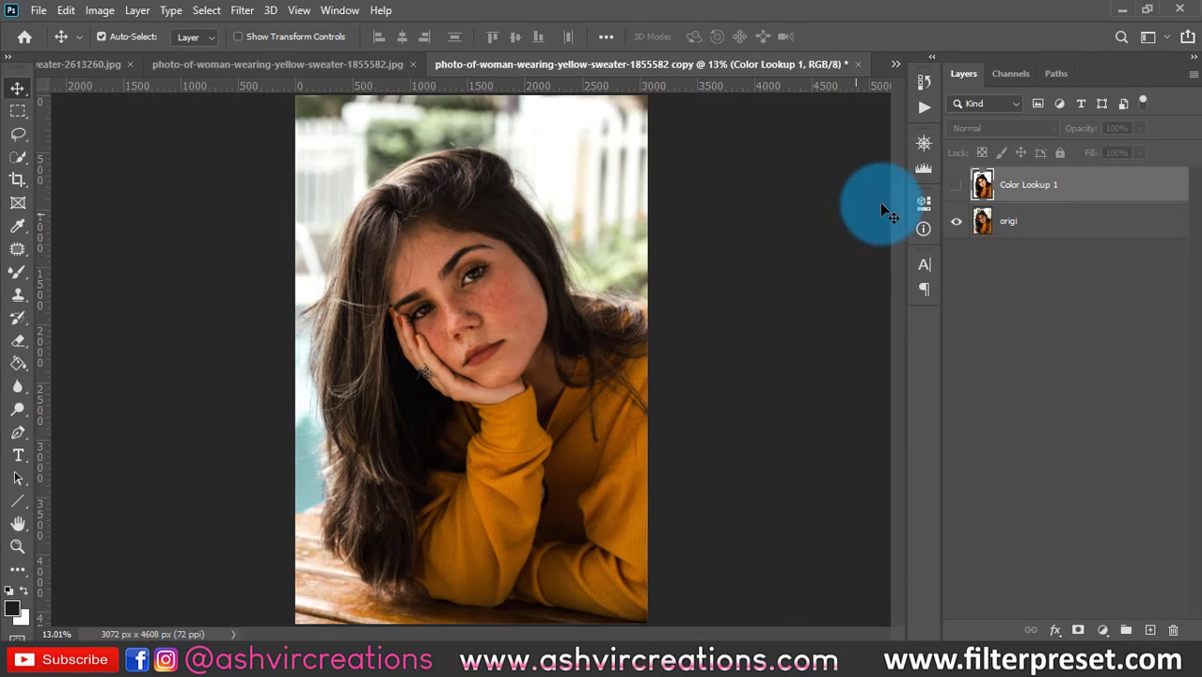
left_click(956, 186)
scroll(598, 289, "up", 3)
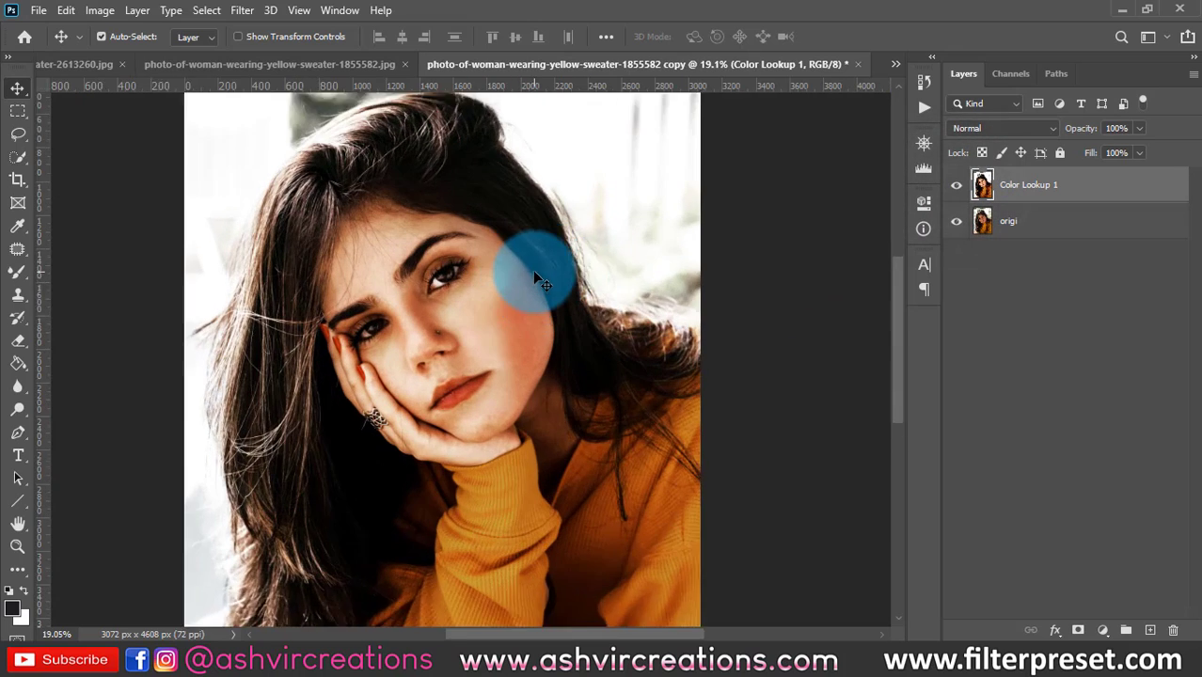
left_click_drag(797, 255, 815, 188)
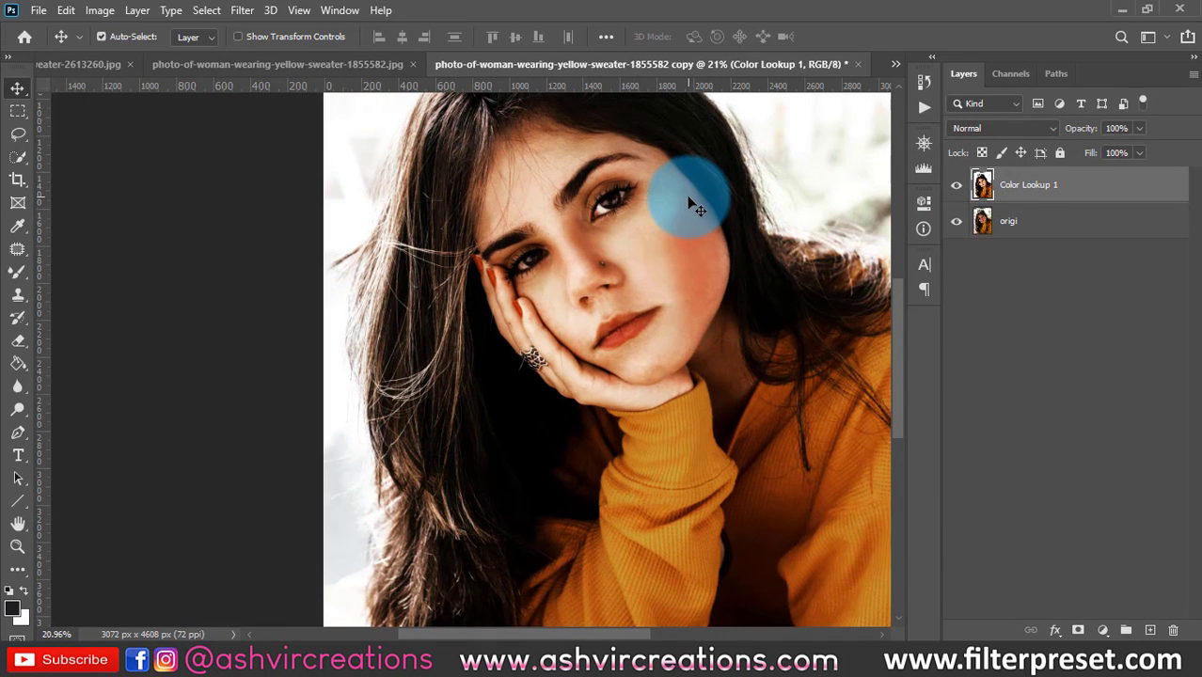
left_click(956, 185)
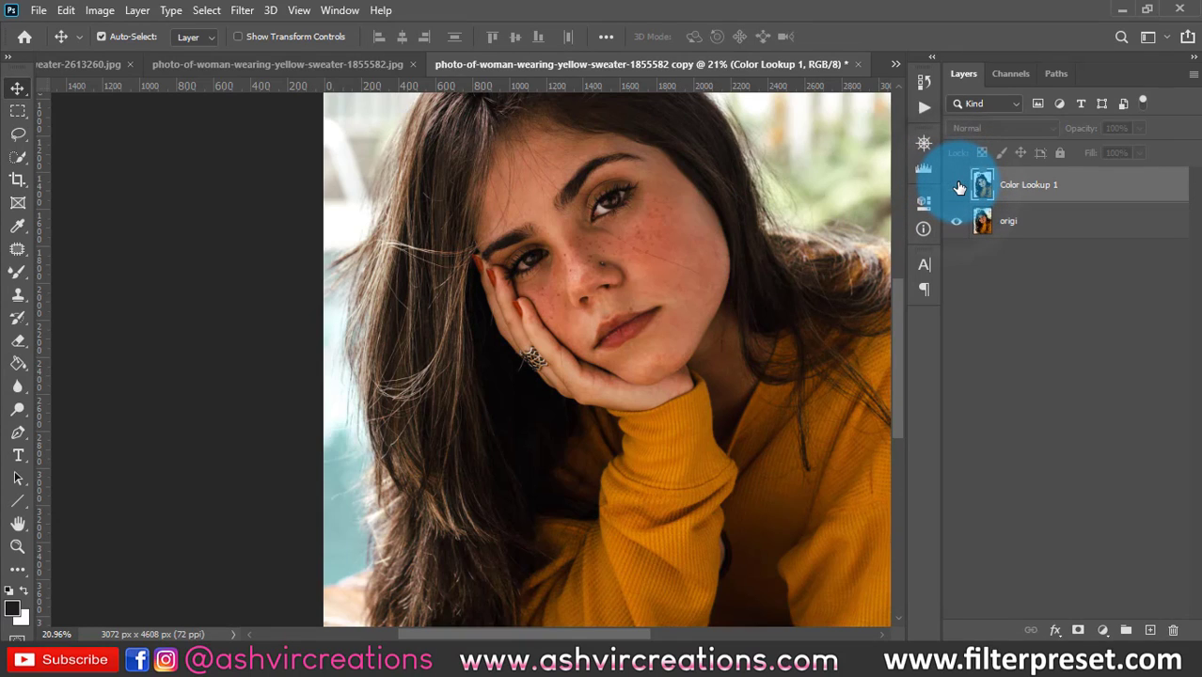
left_click(955, 185)
left_click(956, 186)
left_click(955, 185)
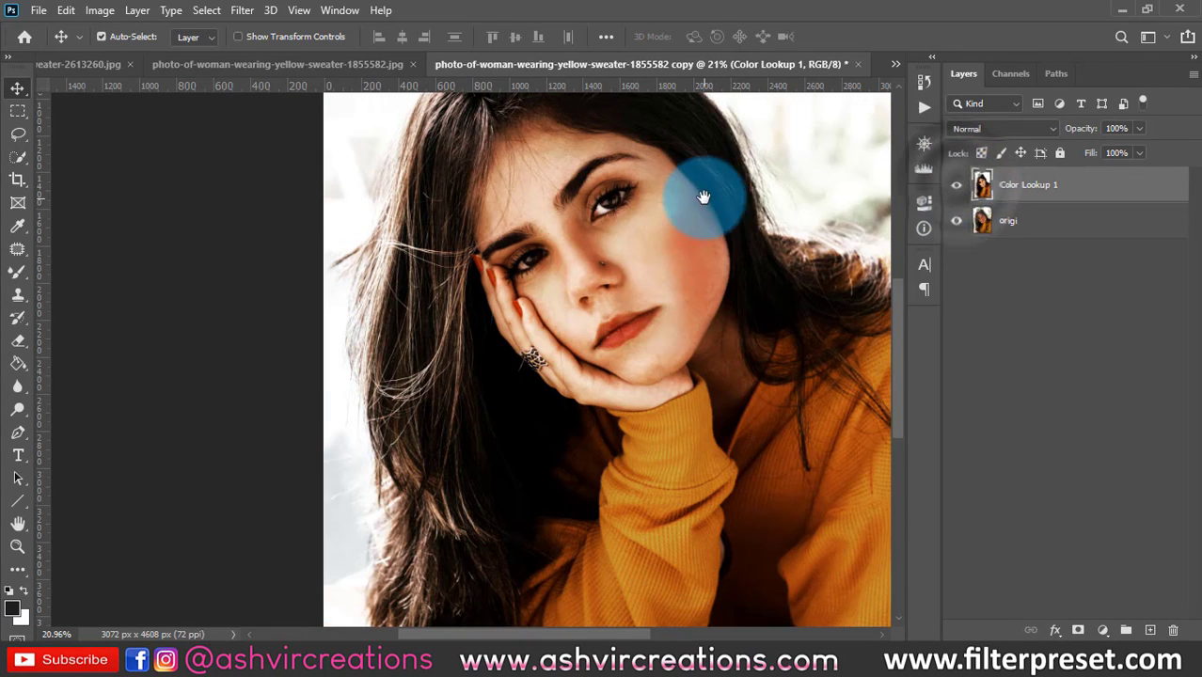
left_click_drag(702, 193, 691, 268)
left_click(956, 186)
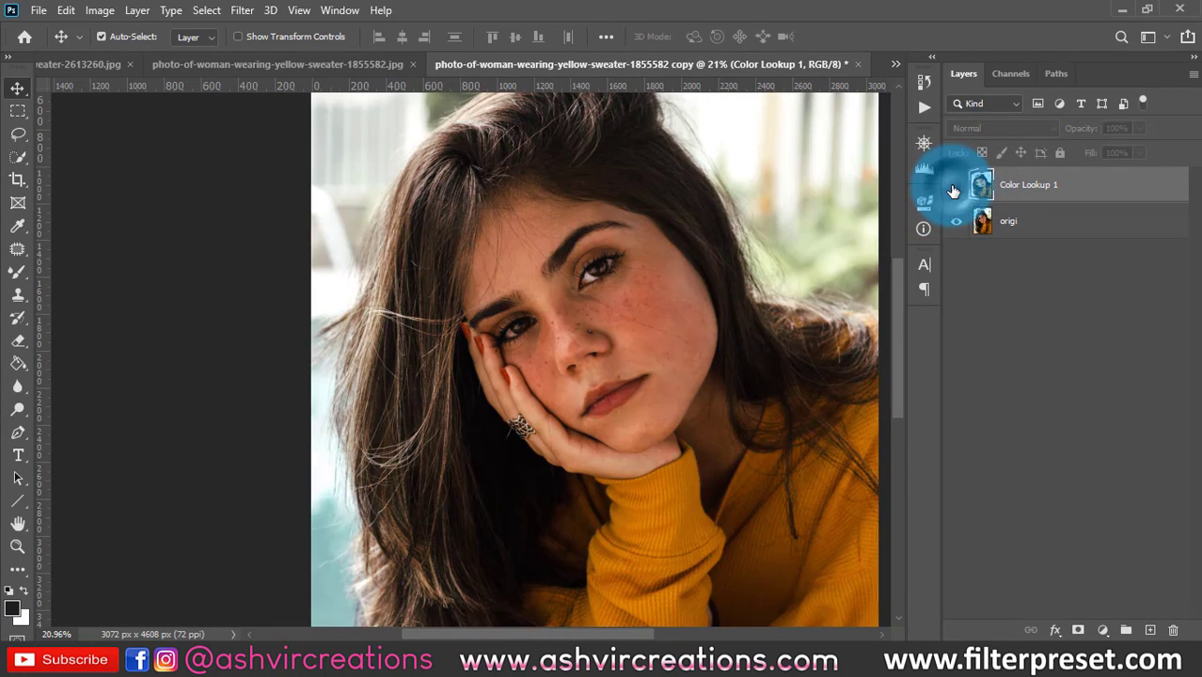
left_click(955, 186)
left_click(955, 186)
left_click(955, 186)
left_click(956, 186)
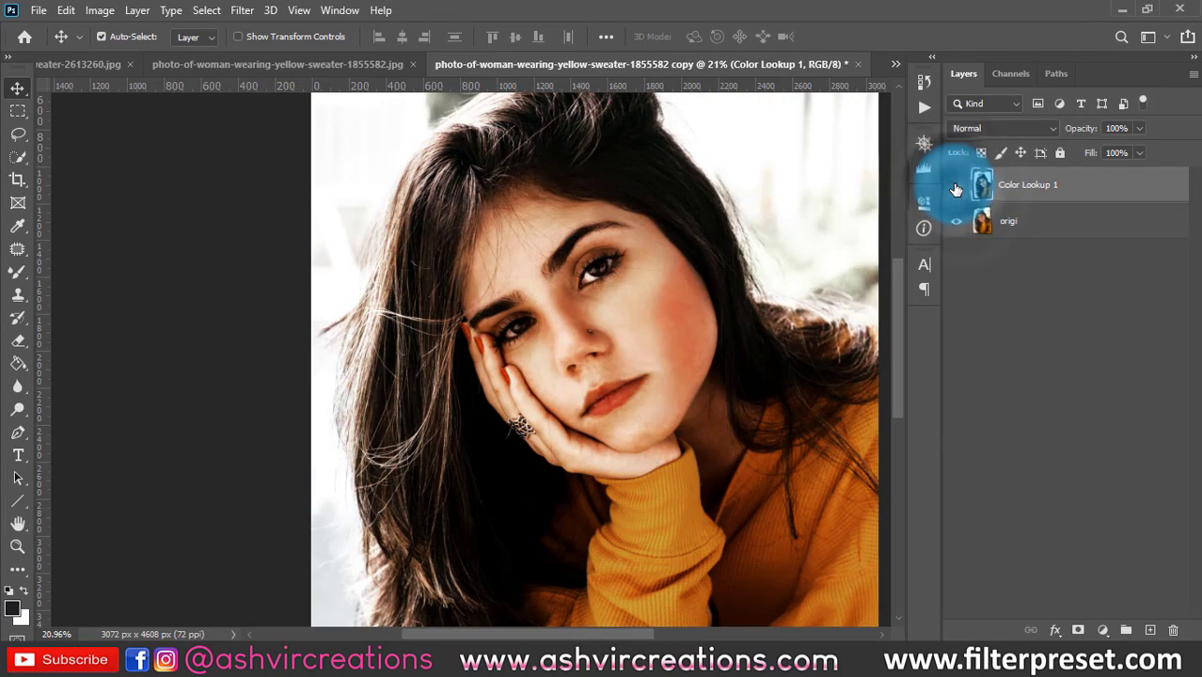
left_click(955, 186)
left_click(955, 186)
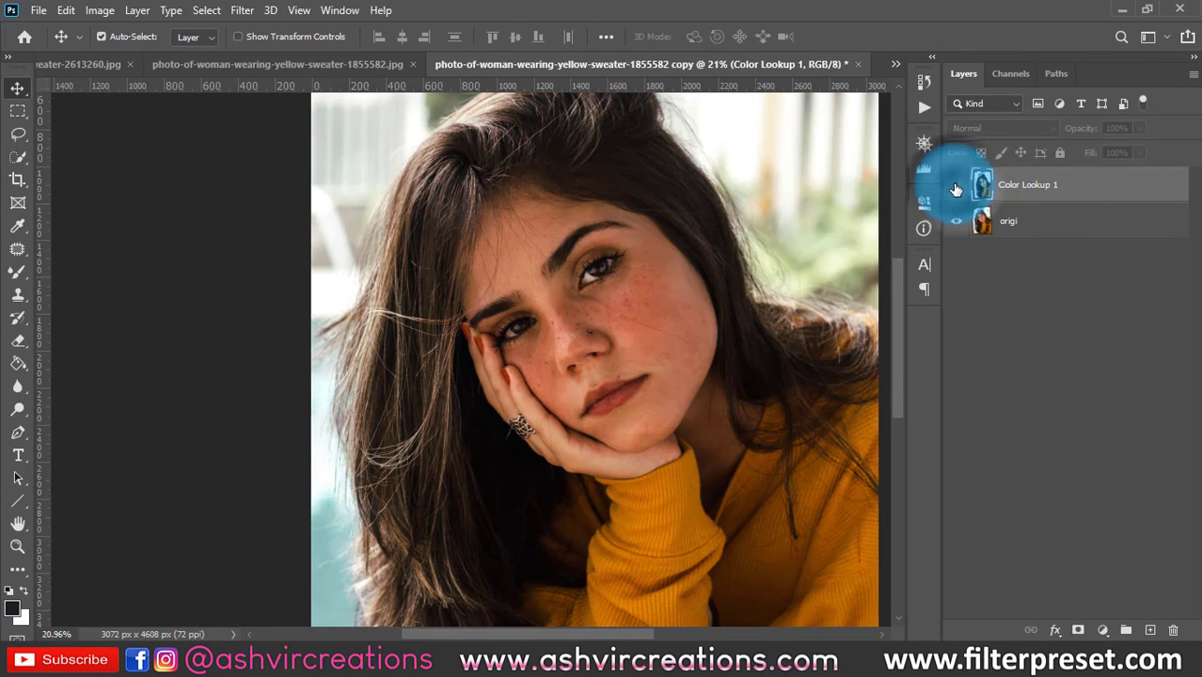
left_click(956, 186)
left_click(956, 186)
left_click(957, 186)
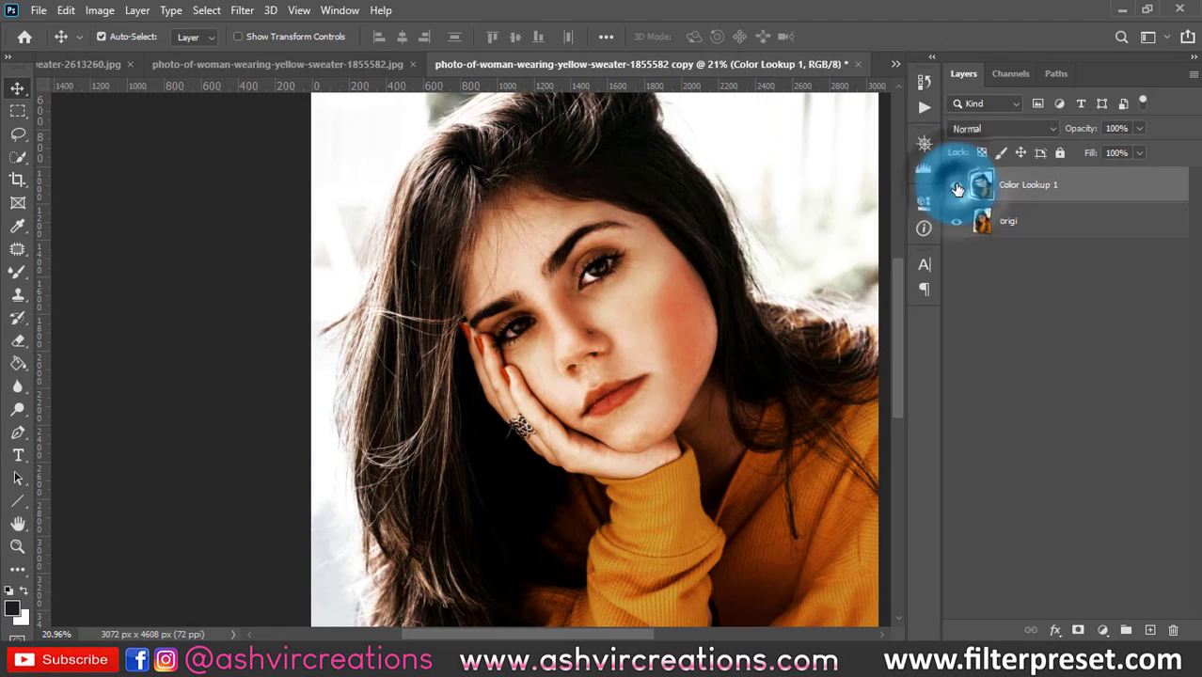
left_click(956, 186)
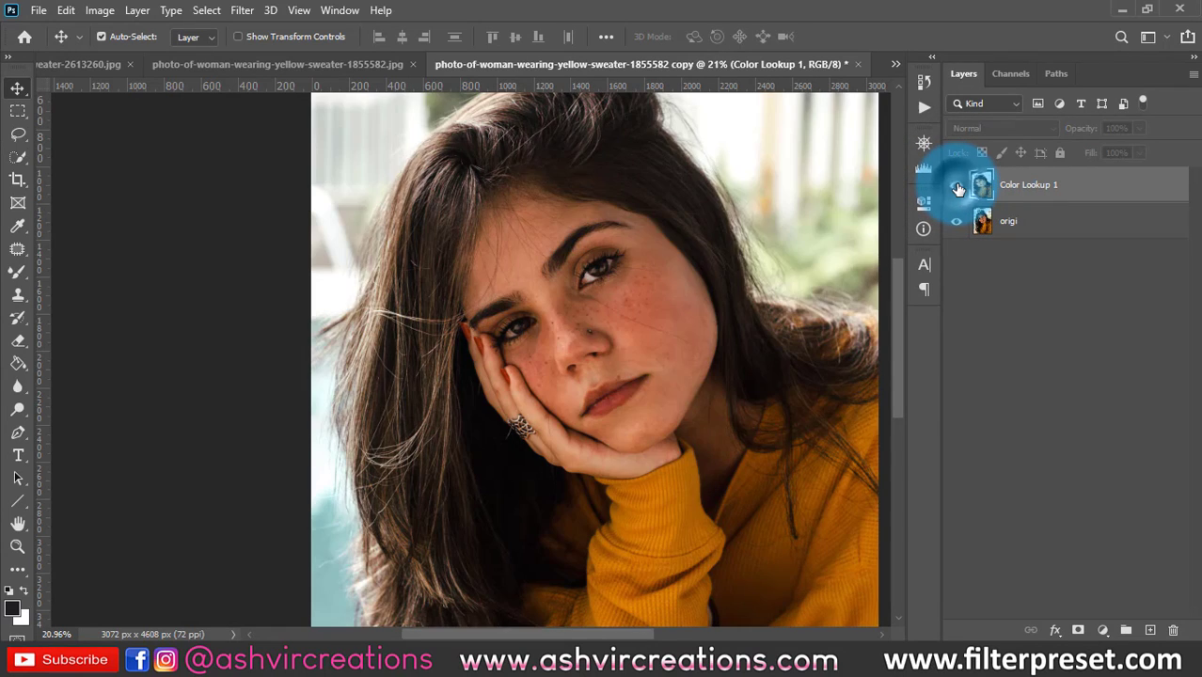
left_click(957, 186)
left_click(743, 280)
scroll(737, 273, "down", 2)
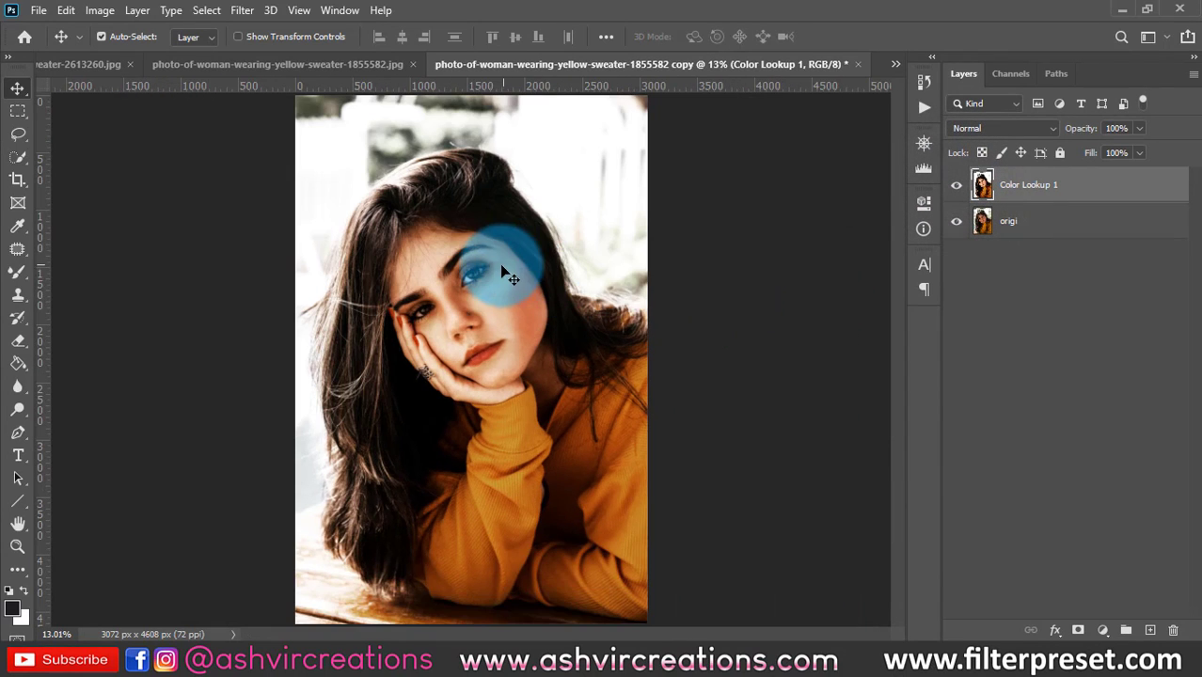
scroll(497, 270, "up", 1)
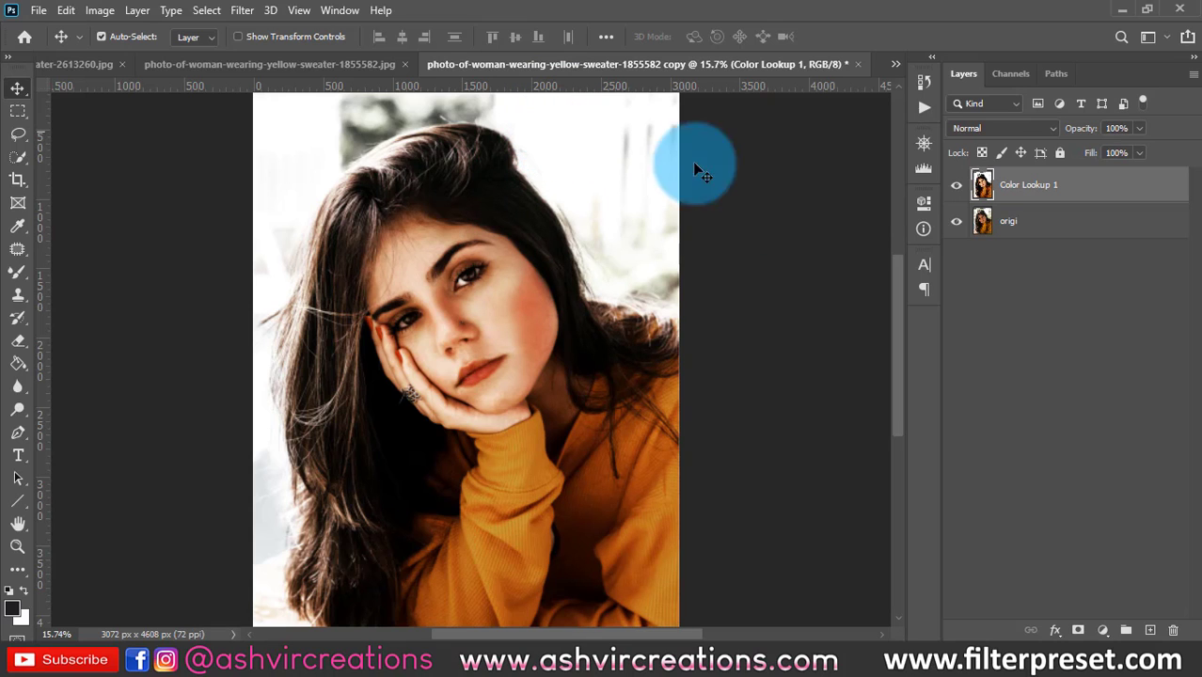
left_click(952, 188)
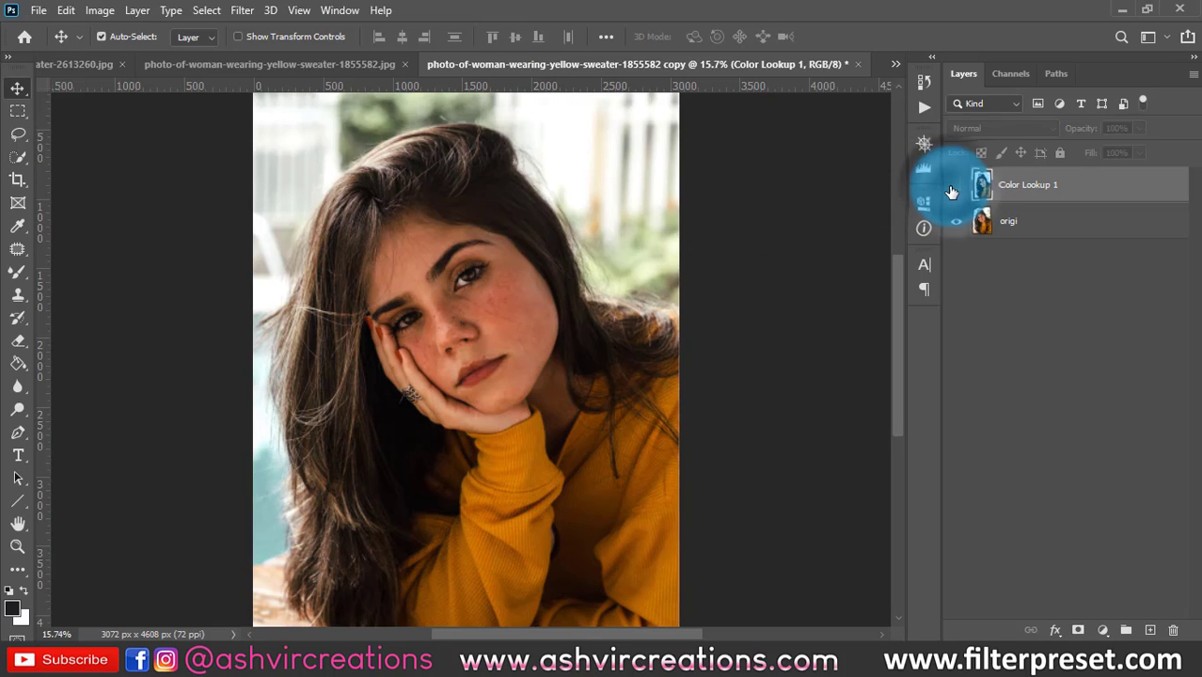
left_click(952, 184)
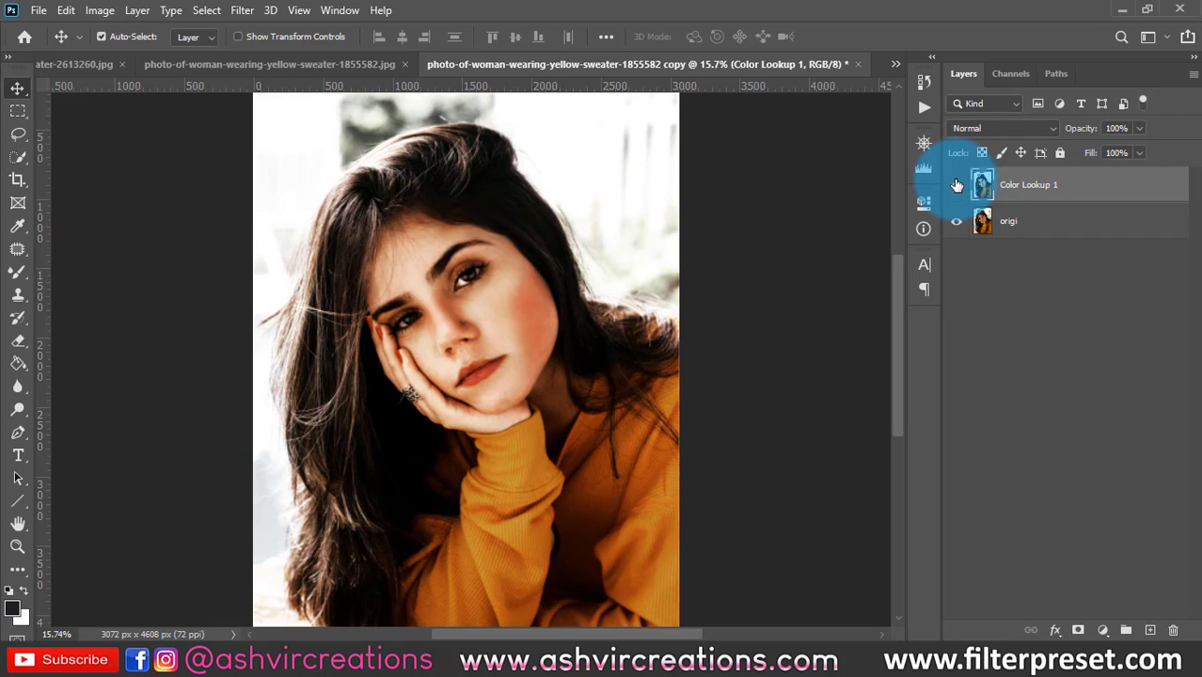
left_click(957, 184)
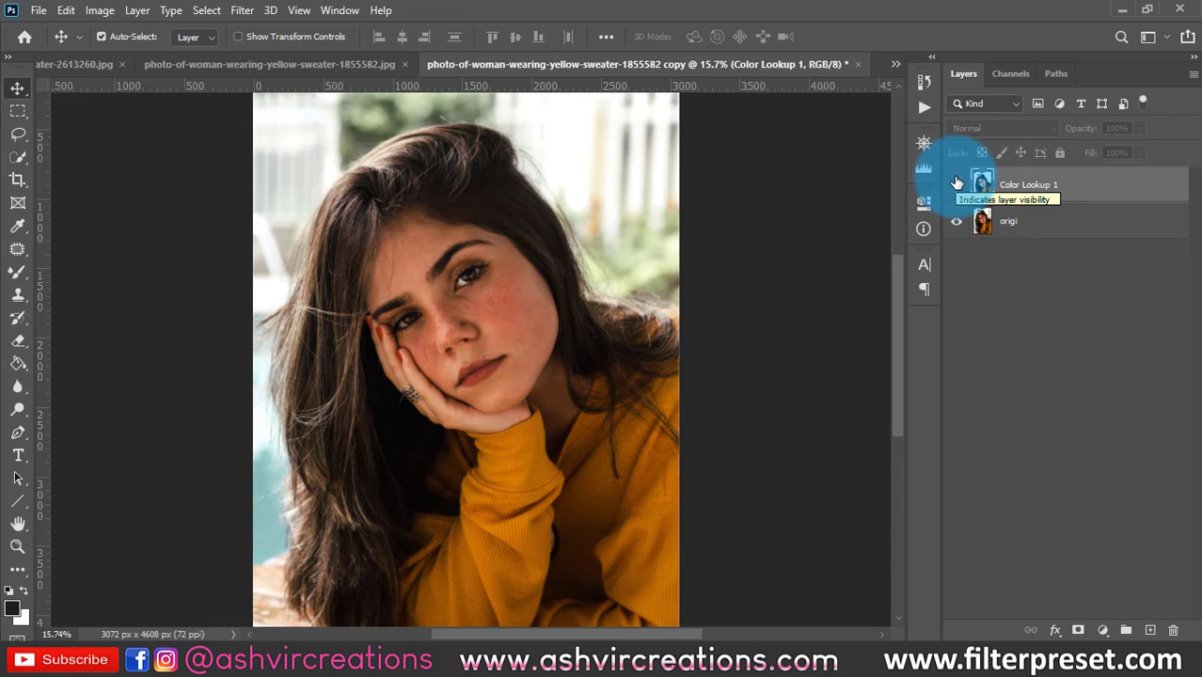
left_click(956, 185)
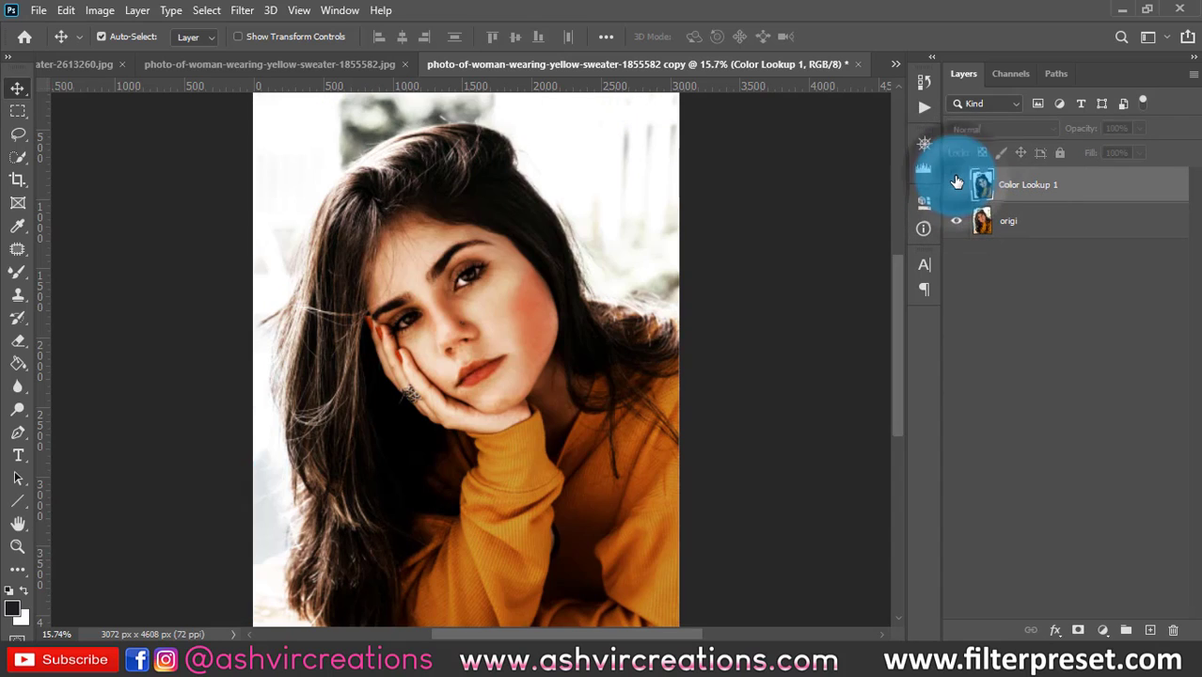
left_click(956, 184)
left_click(956, 184)
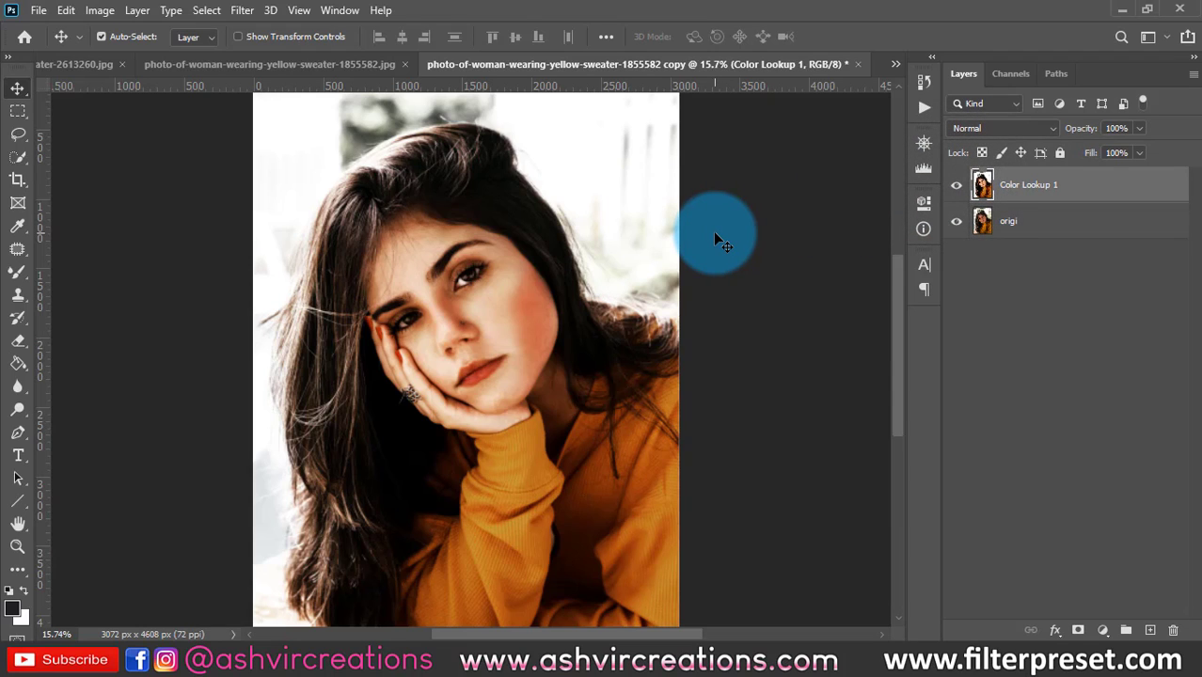
left_click(954, 187)
left_click(954, 186)
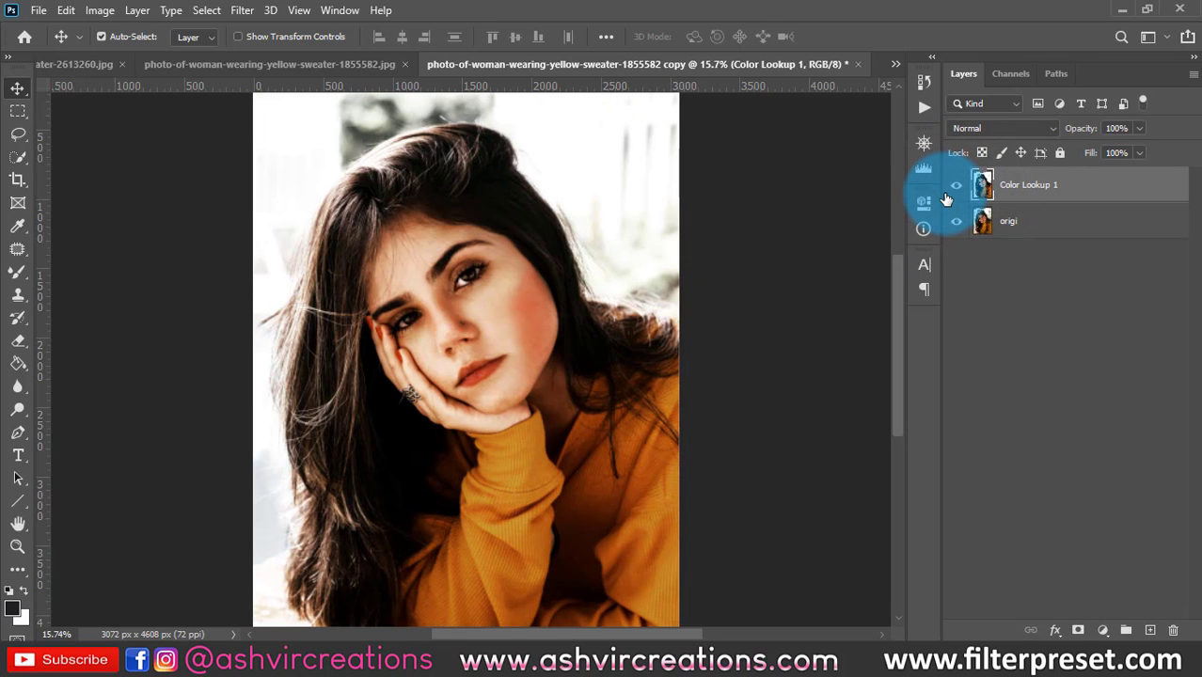